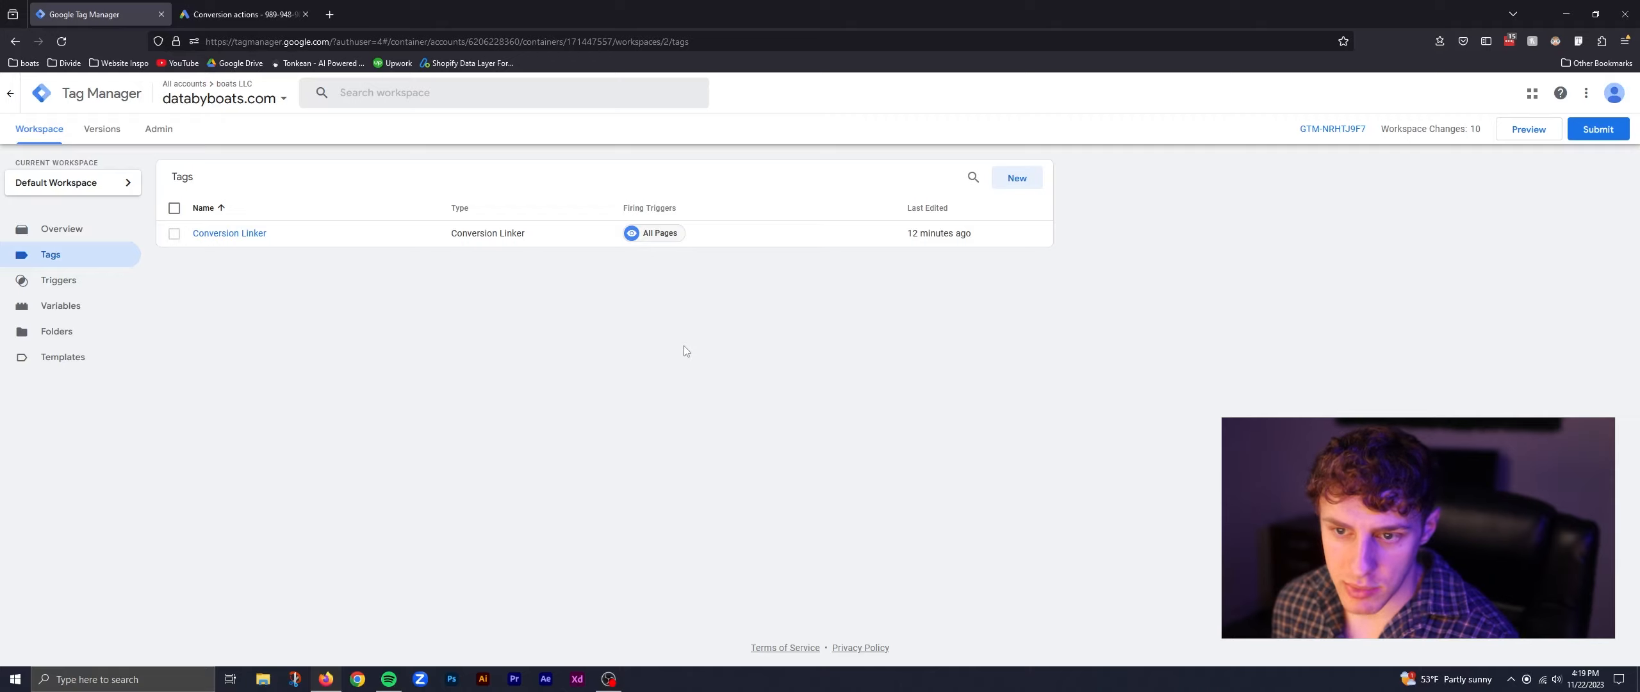
# Step: Review the Conversion Linker tag's configuration and find its type among the Google Ads tag types, then close the tag
pyautogui.click(379, 239)
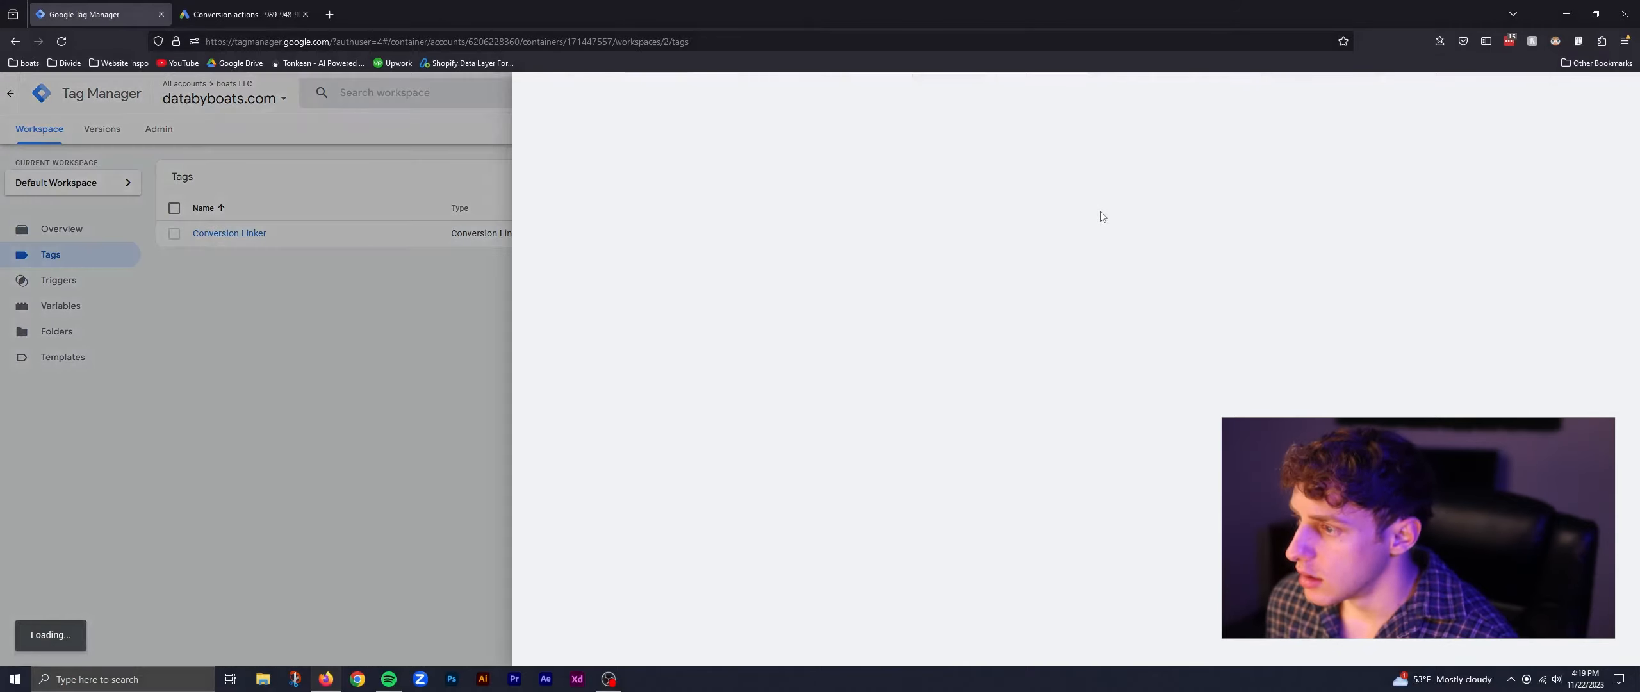
pyautogui.click(960, 262)
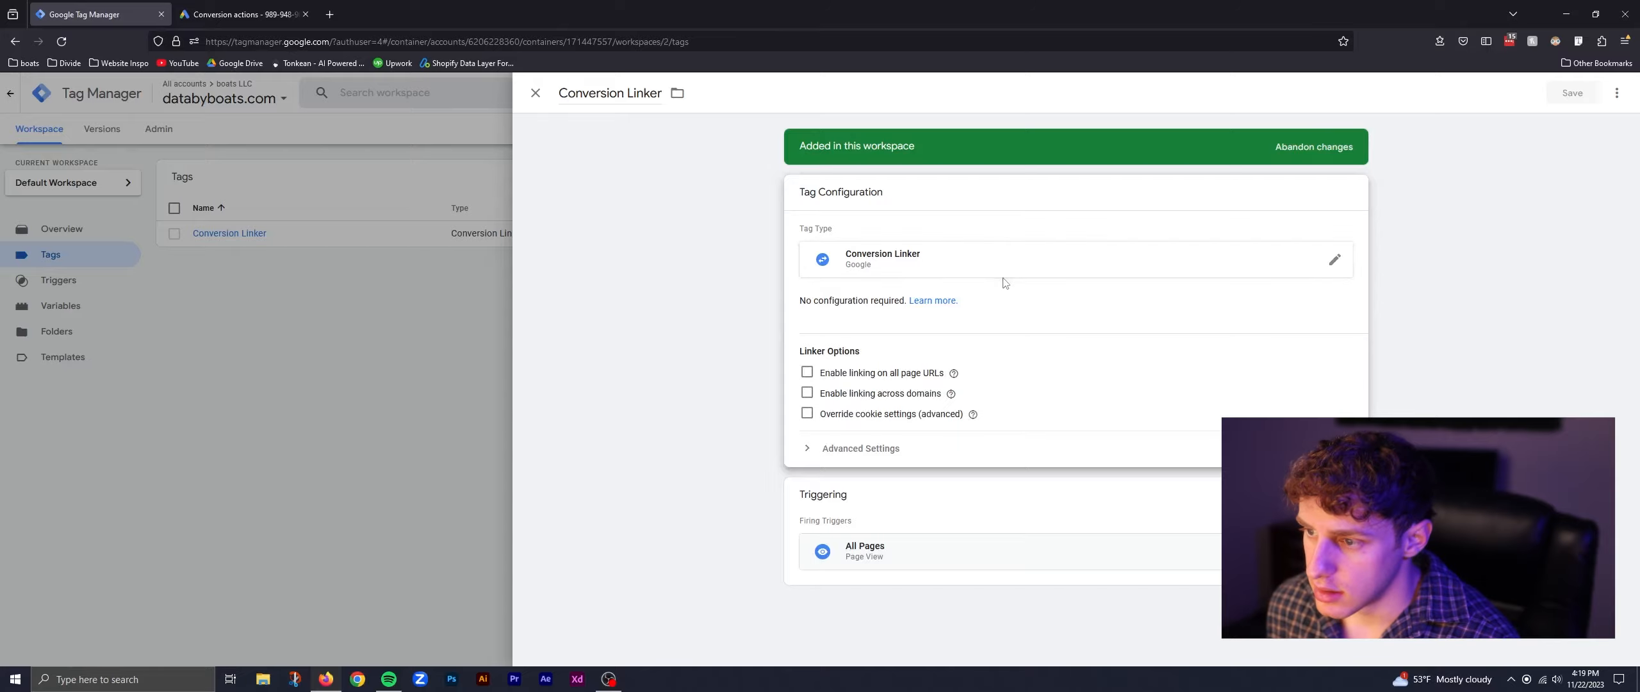
pyautogui.click(1095, 274)
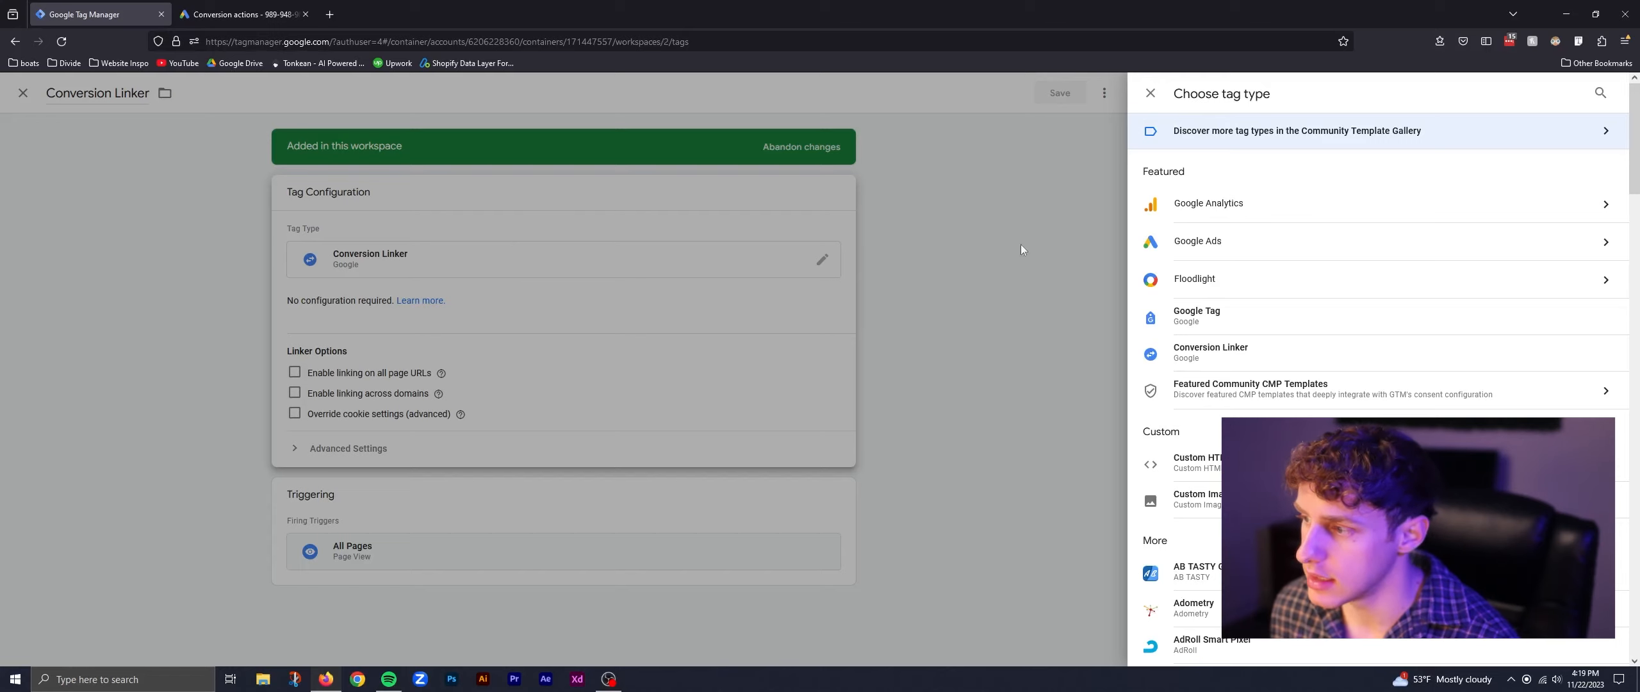
pyautogui.click(1307, 246)
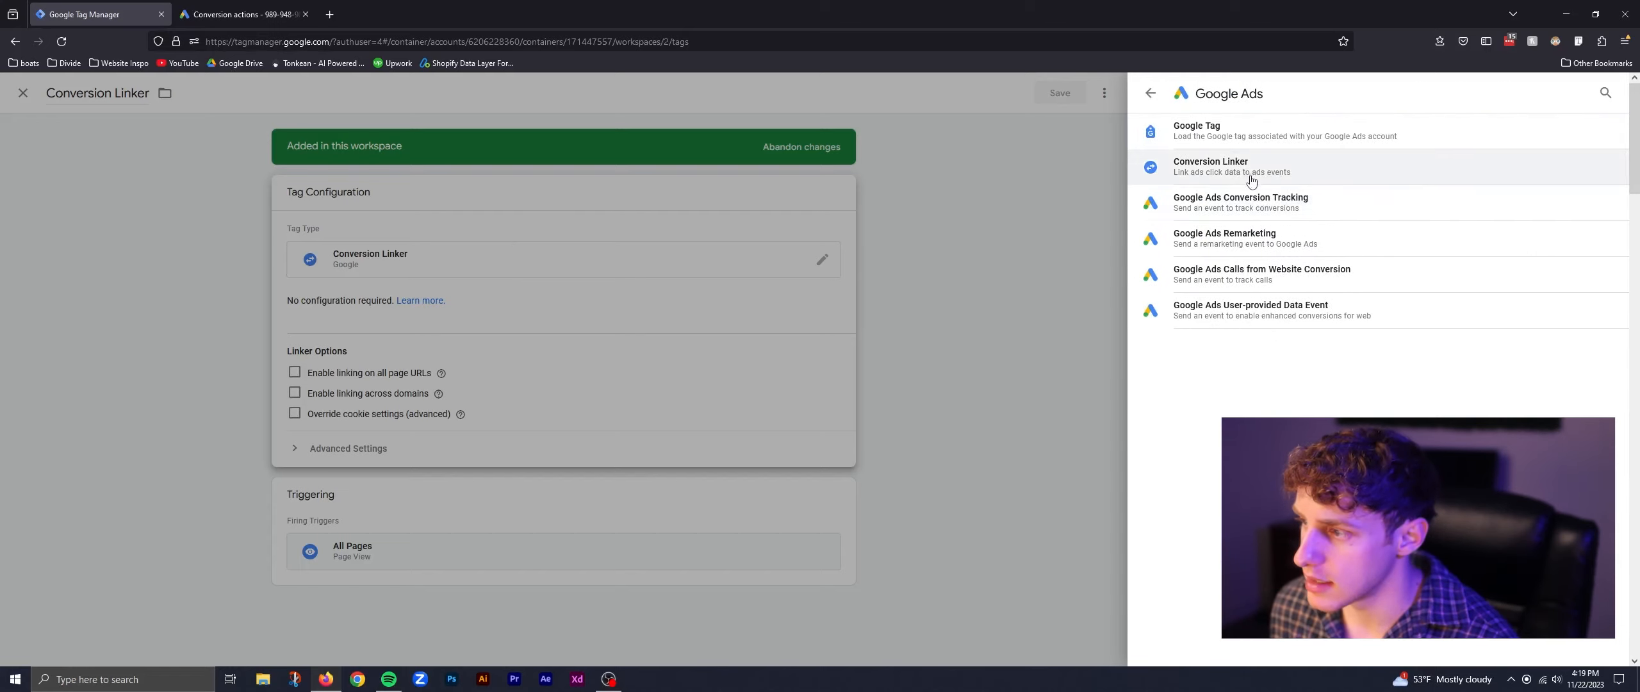
pyautogui.click(976, 286)
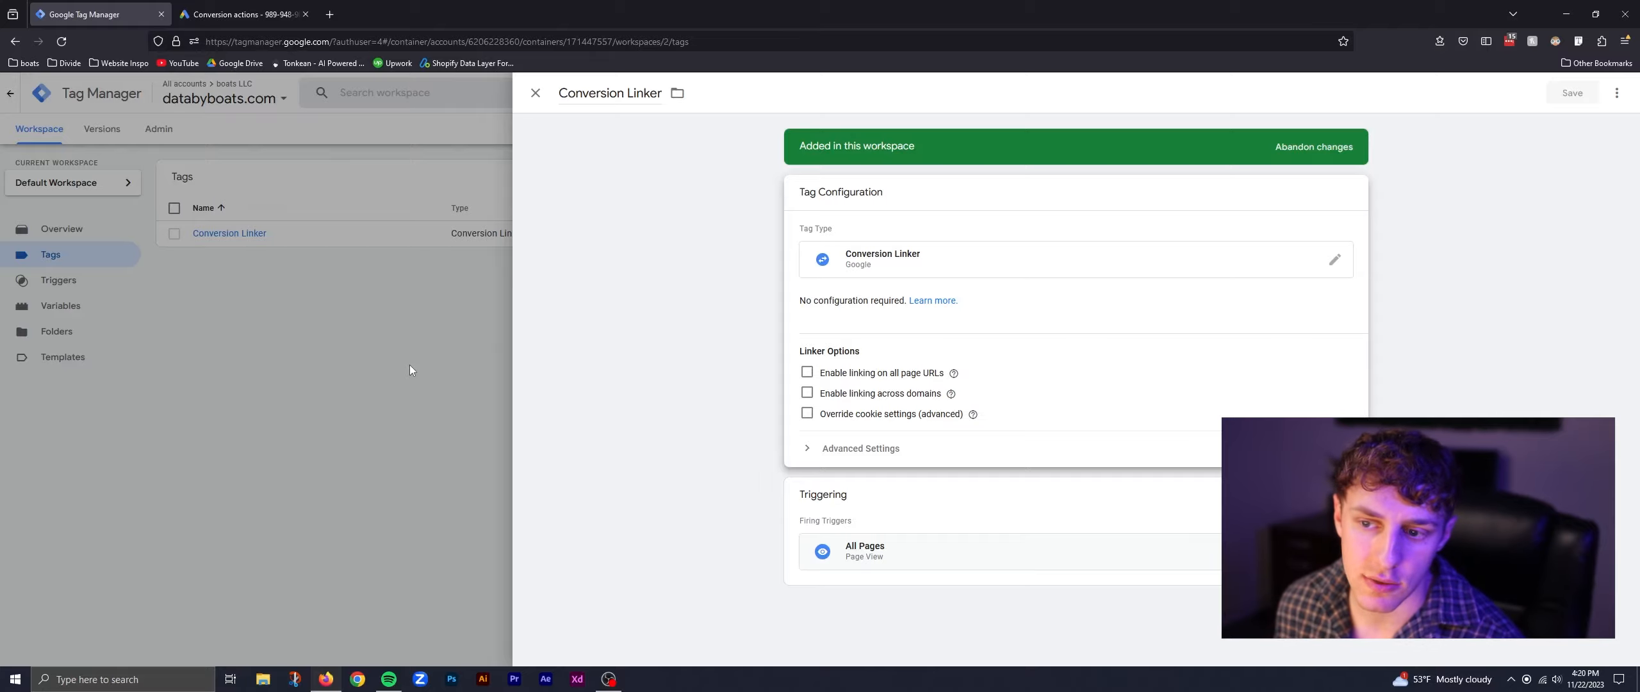
pyautogui.click(535, 94)
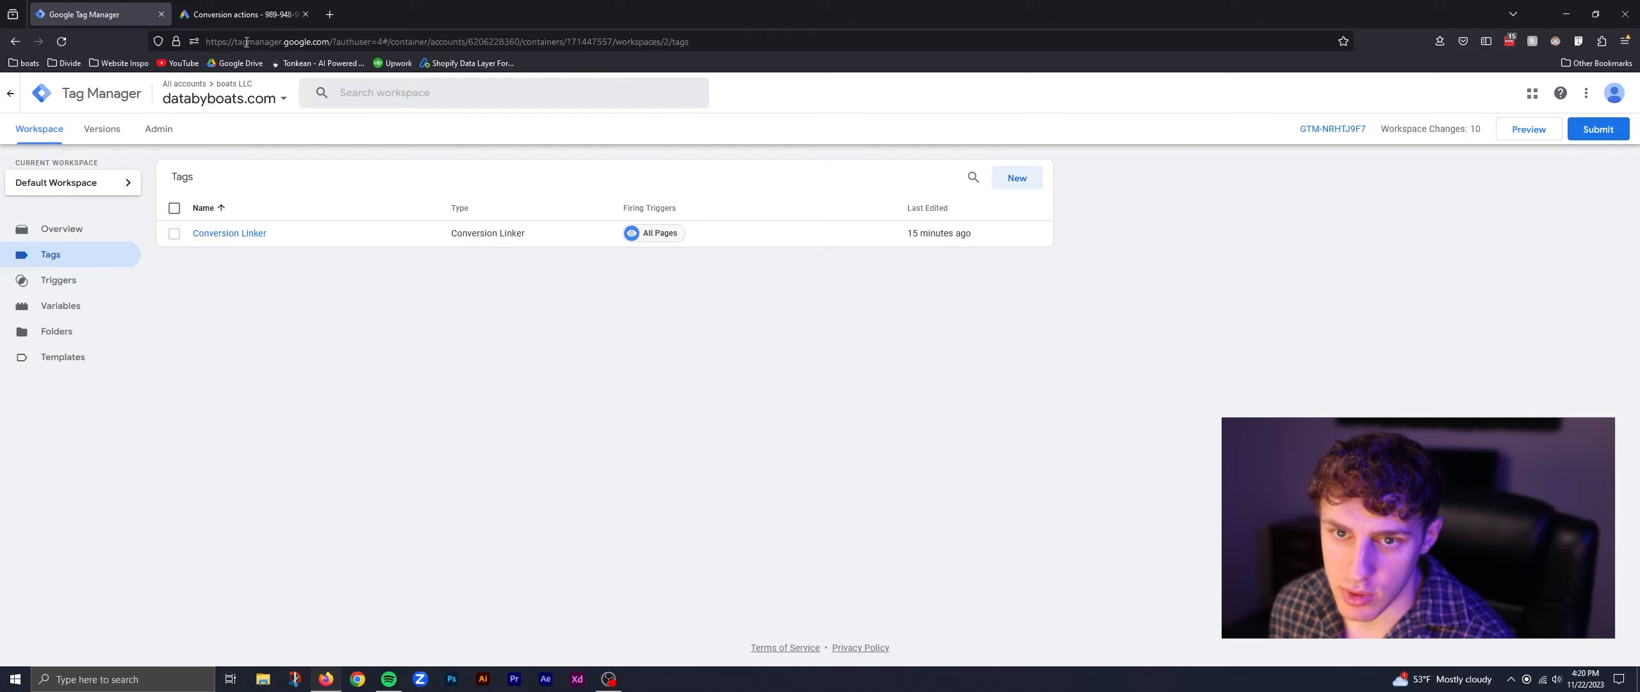
# Step: Switch to Google Ads, start a new website conversion action and scan the domain databyboats.com
pyautogui.click(242, 14)
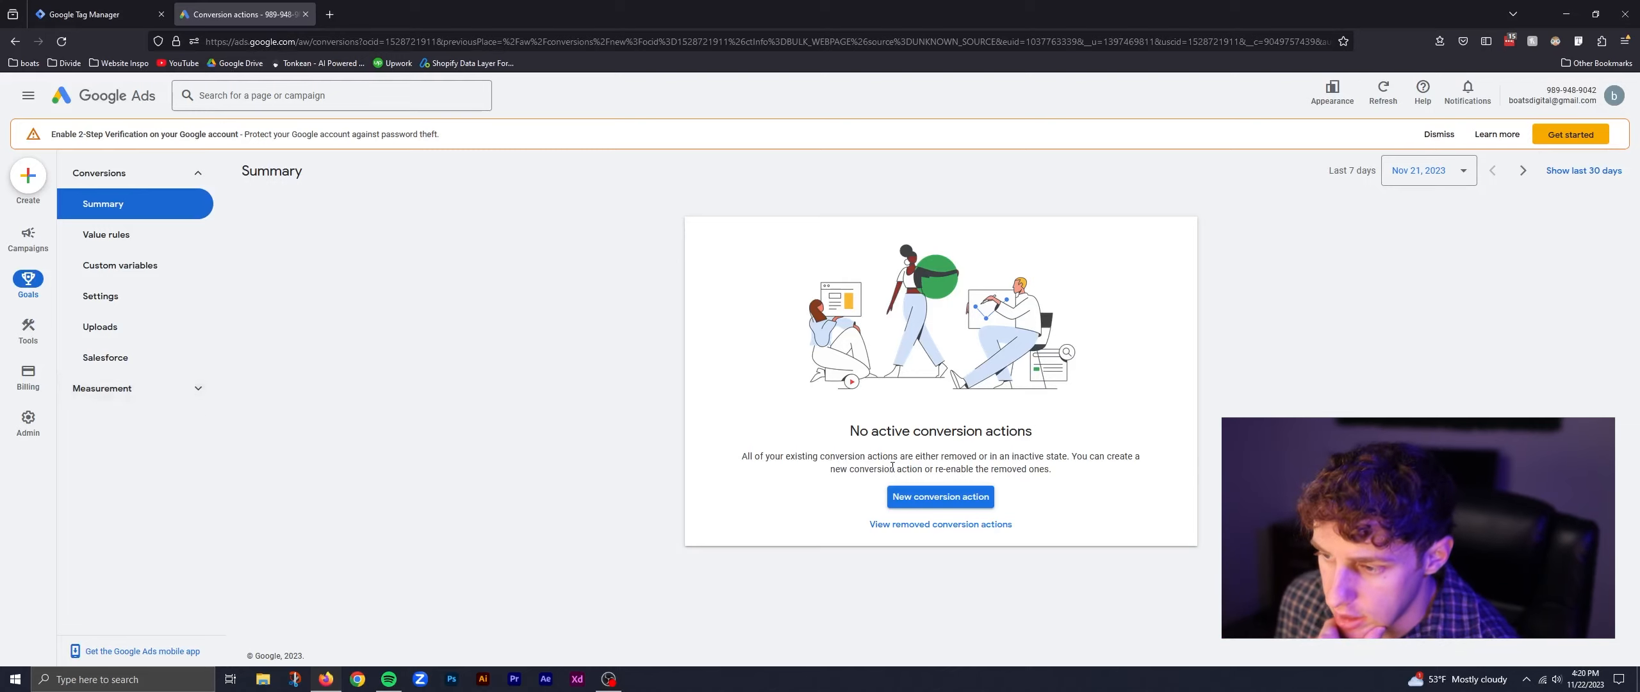
pyautogui.click(928, 497)
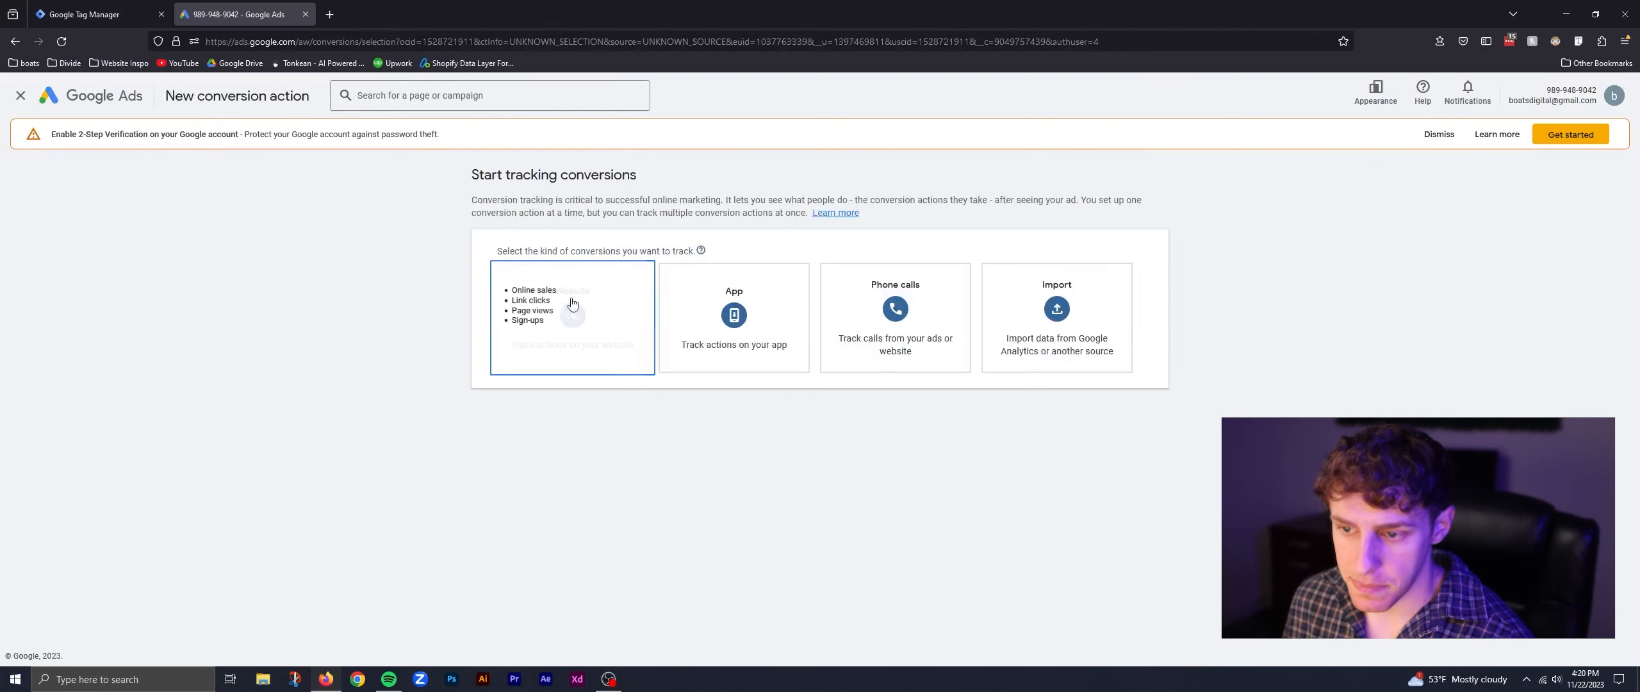
pyautogui.click(520, 349)
pyautogui.click(608, 326)
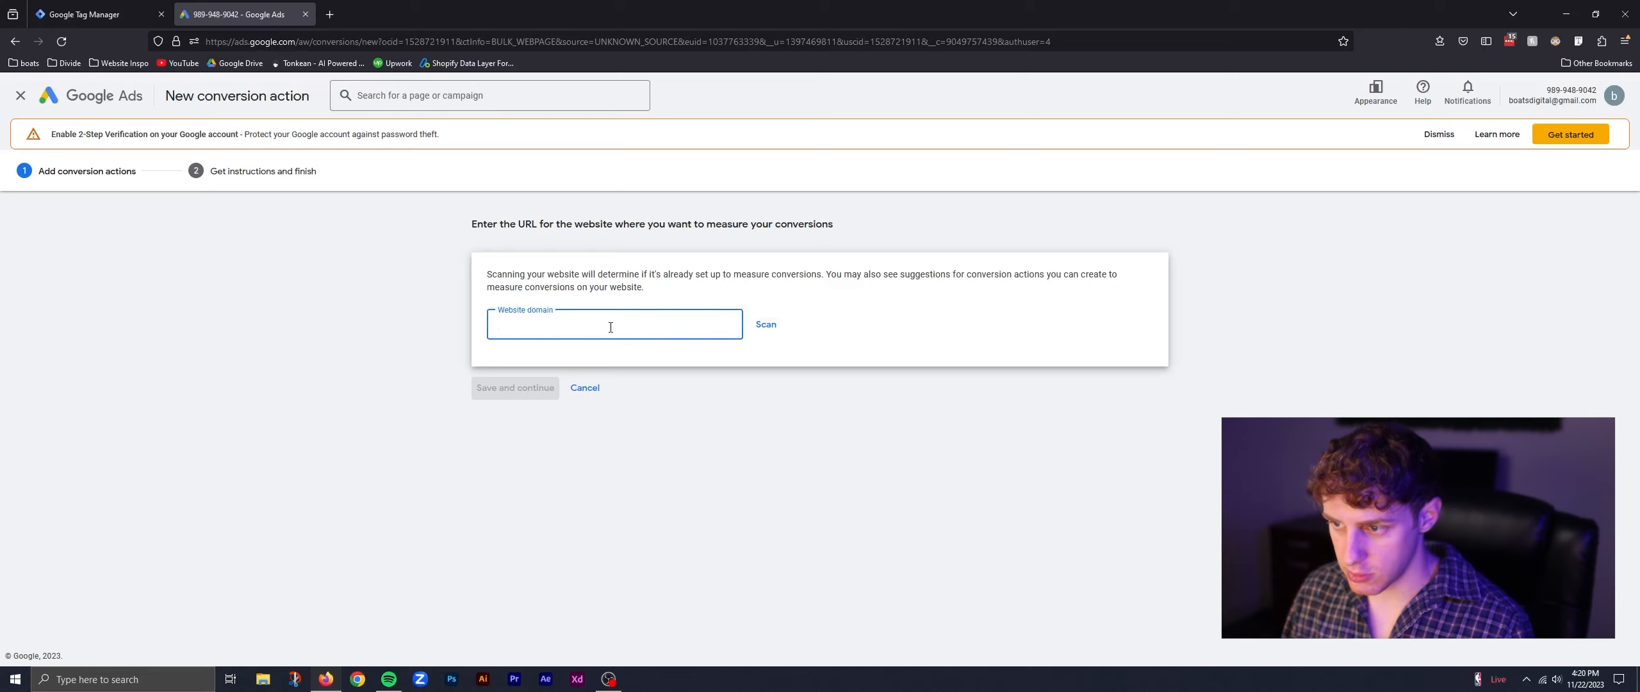
pyautogui.write('databyboats.com')
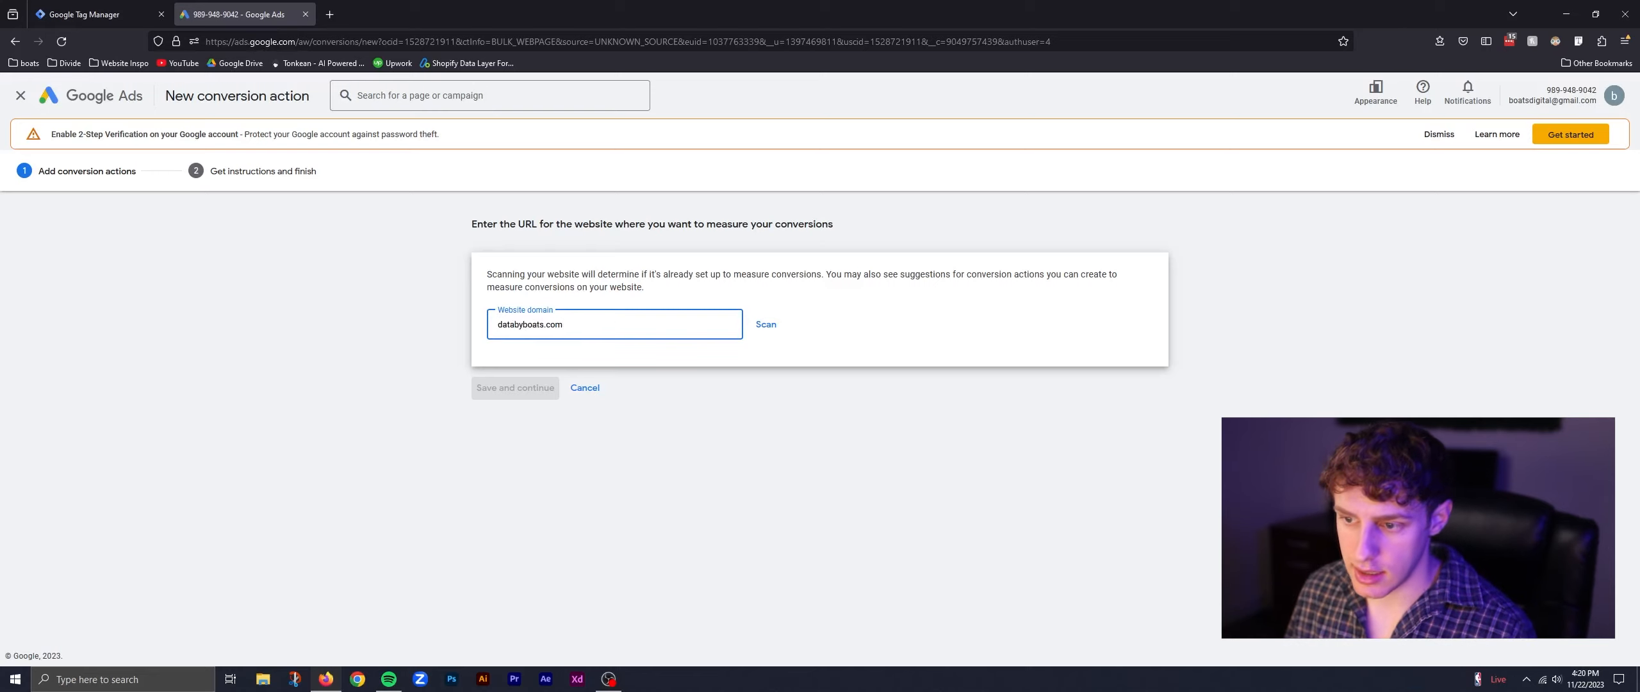
pyautogui.click(766, 324)
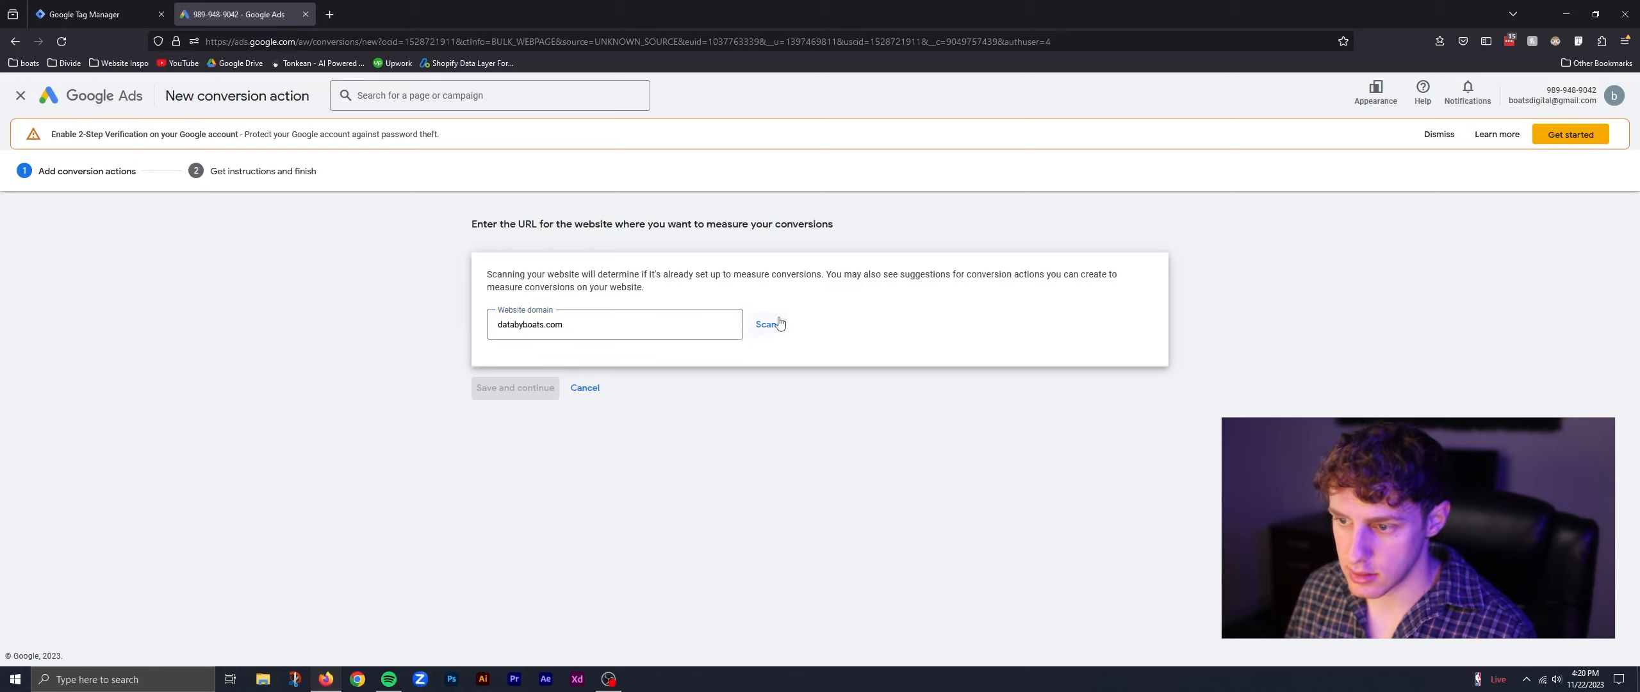
# Step: Add a conversion action manually with the Add to cart goal category, as a secondary action not used for bidding optimization
pyautogui.scroll(-1, 702, 359)
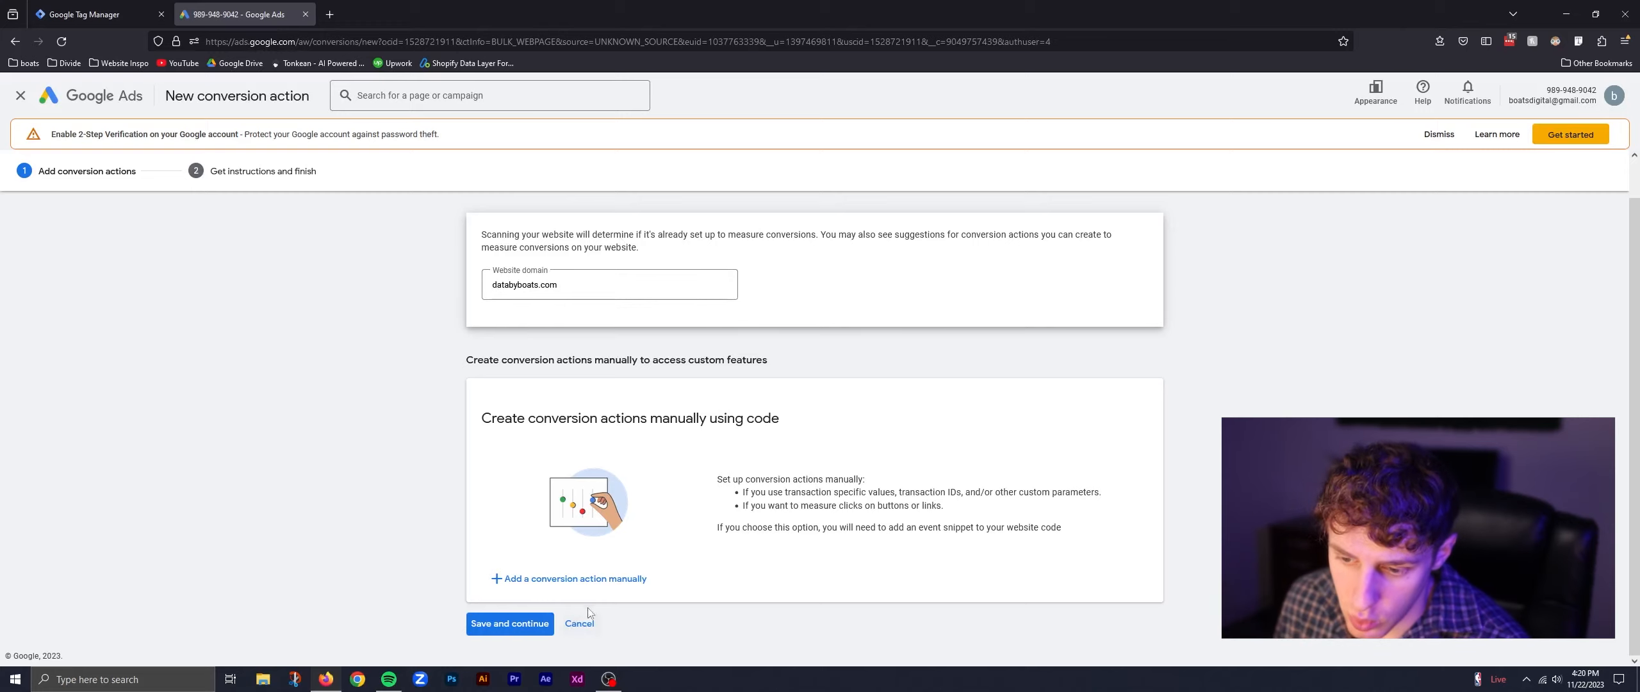
pyautogui.click(617, 585)
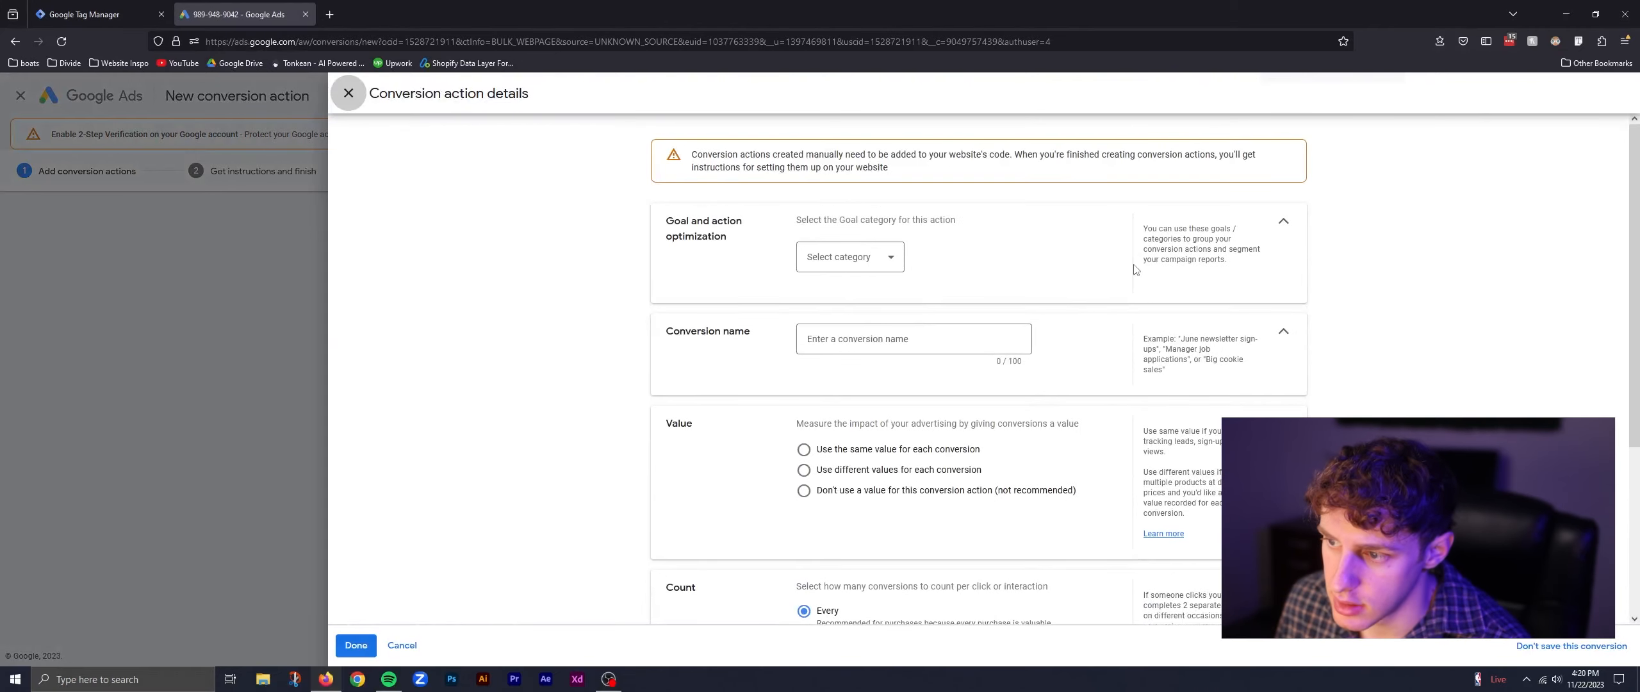
pyautogui.click(900, 262)
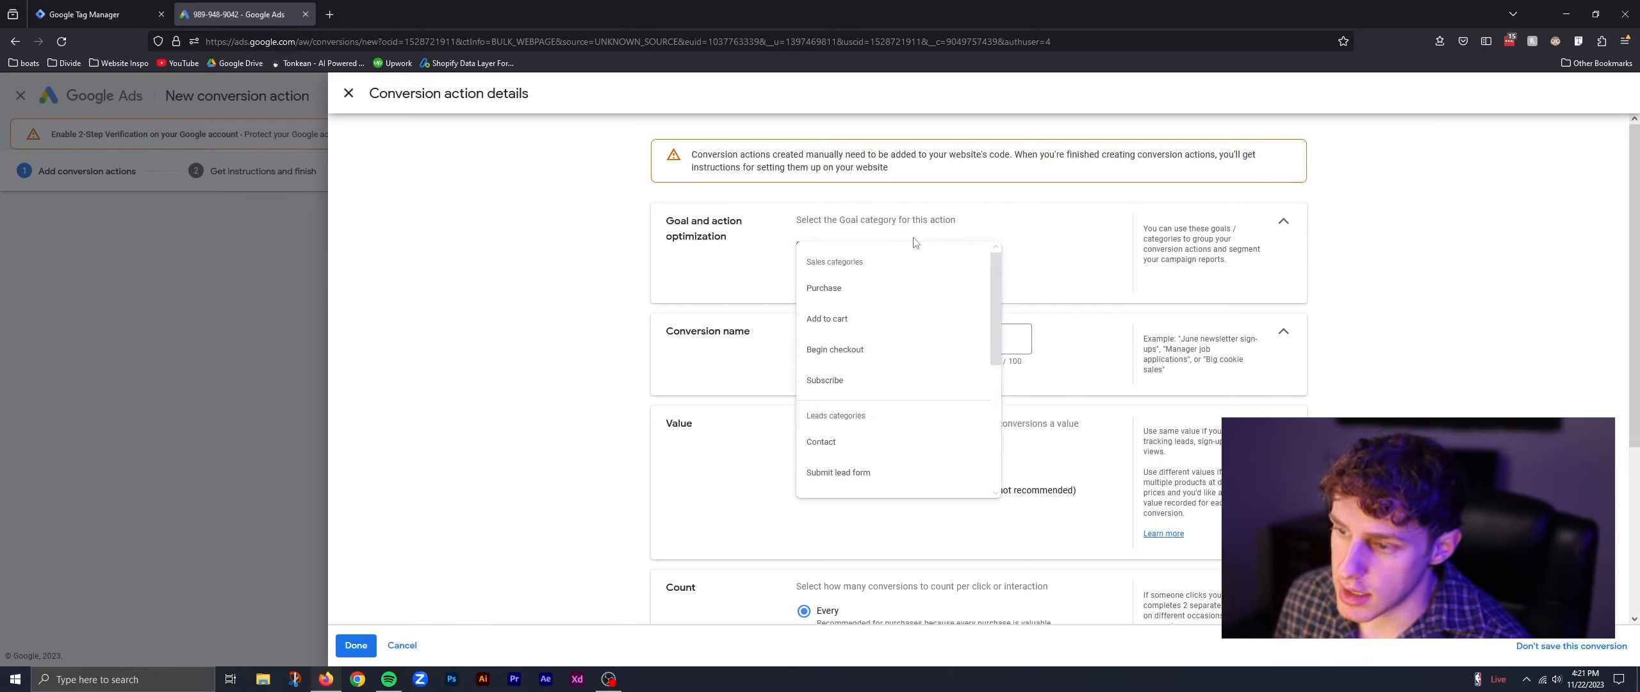
pyautogui.click(808, 328)
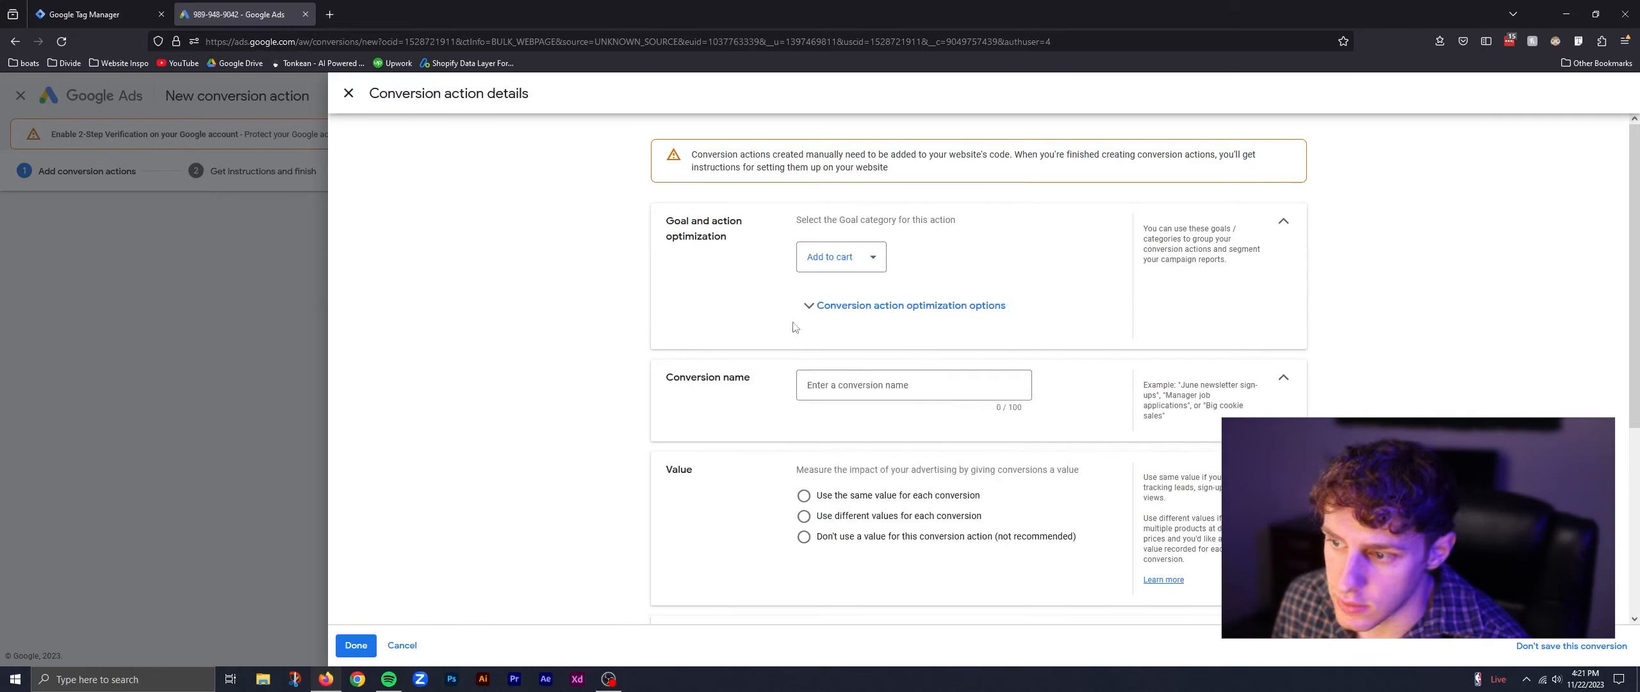
pyautogui.click(849, 311)
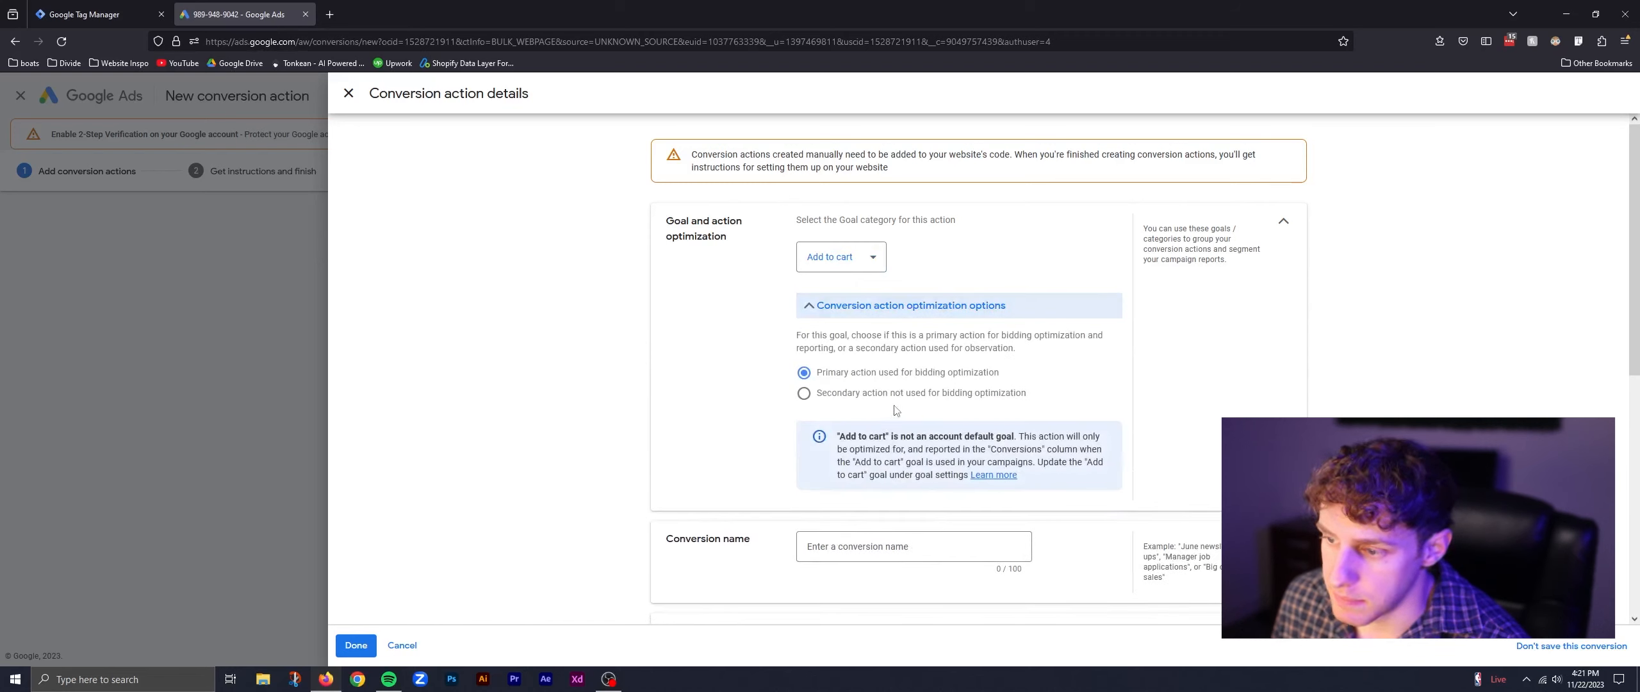
pyautogui.click(820, 398)
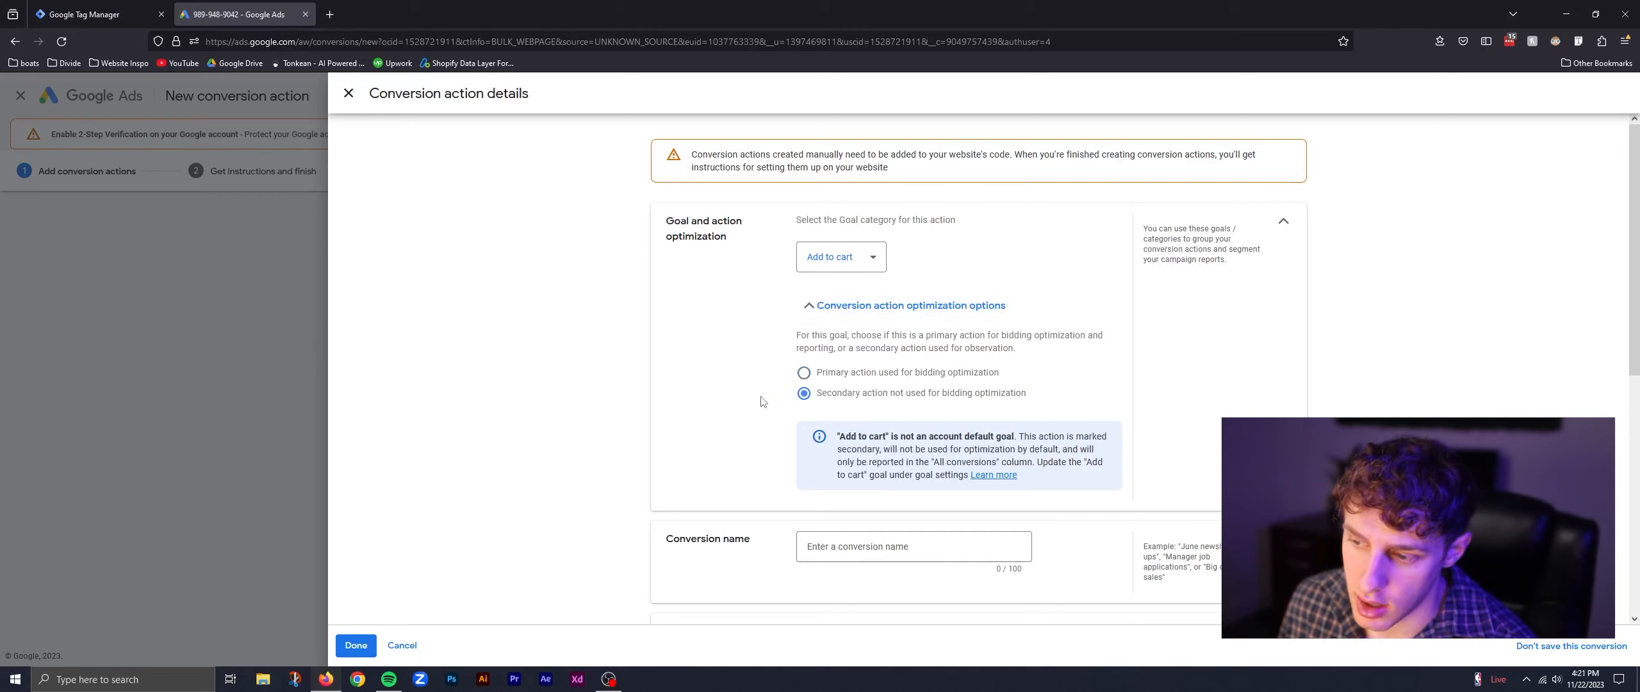
# Step: Name the conversion action "Add To Cart - GTM"
pyautogui.scroll(-3, 706, 408)
pyautogui.click(866, 383)
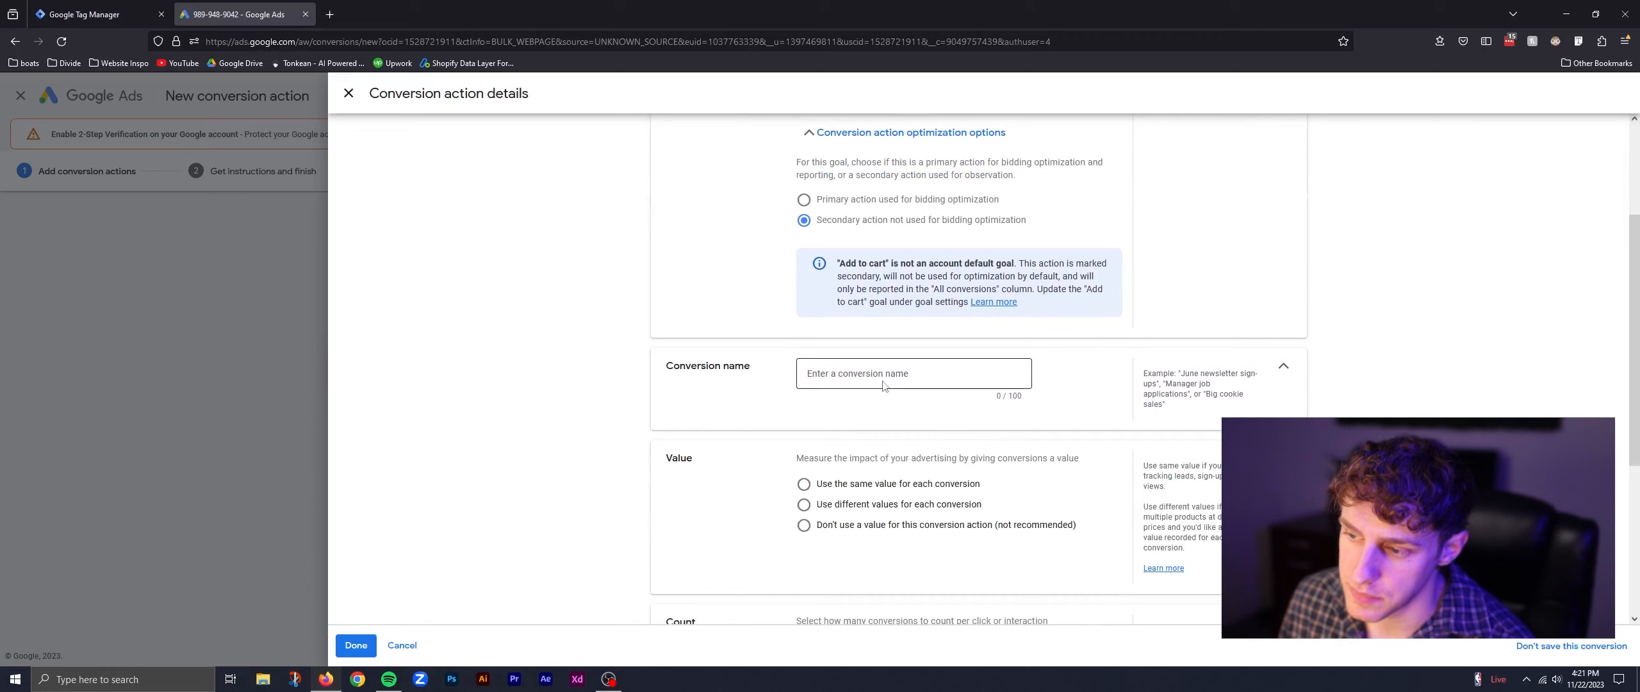
pyautogui.write('Add')
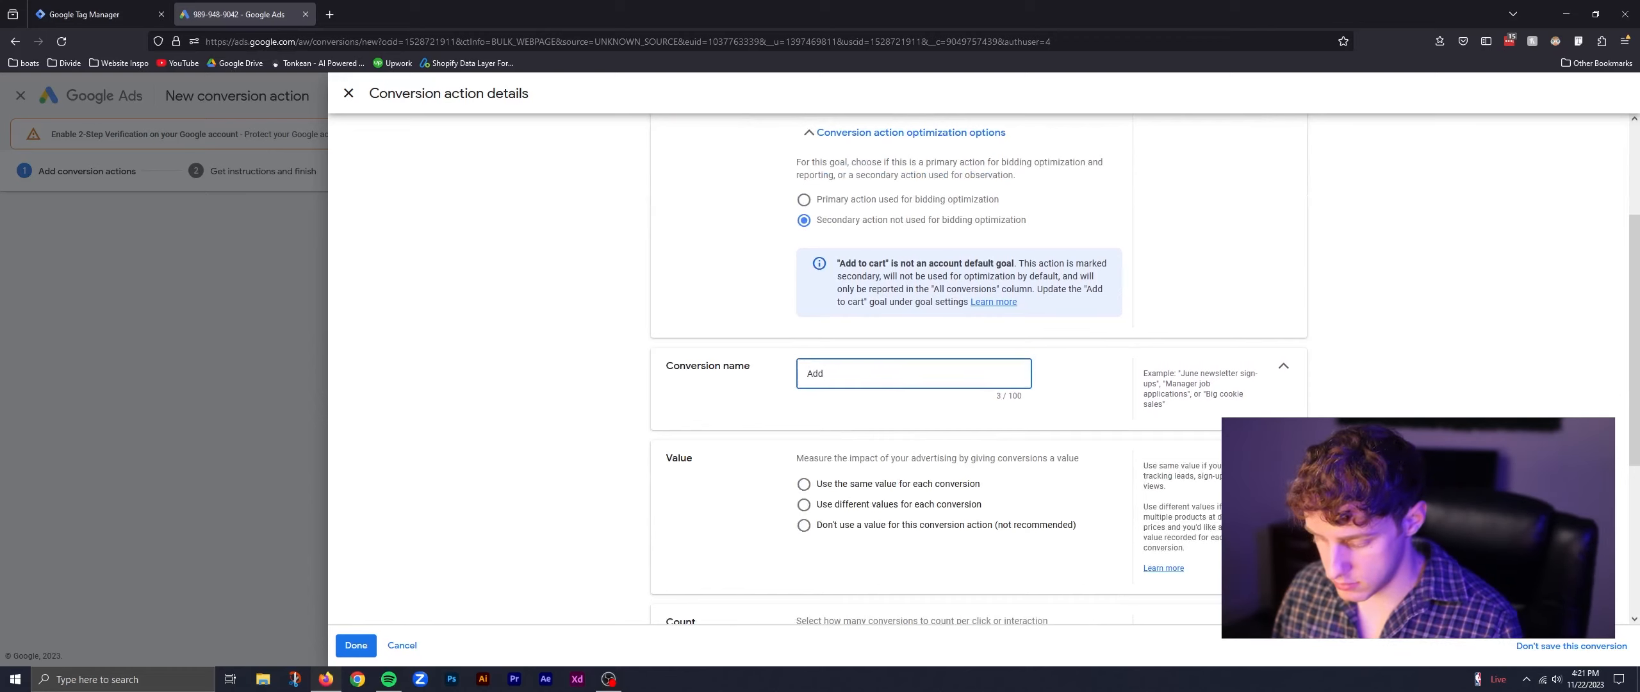
pyautogui.write(' To Cart ')
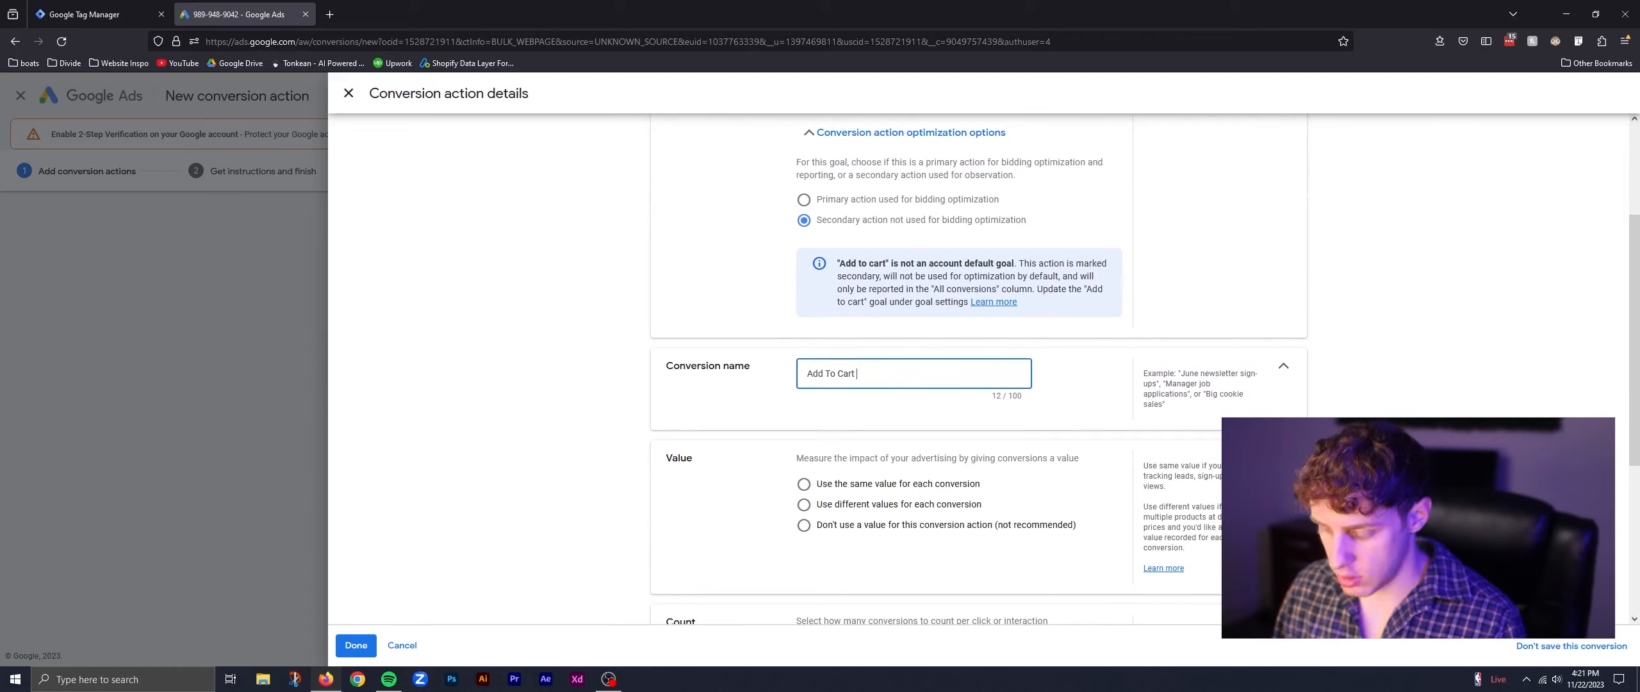
pyautogui.write('- GTM')
pyautogui.click(773, 403)
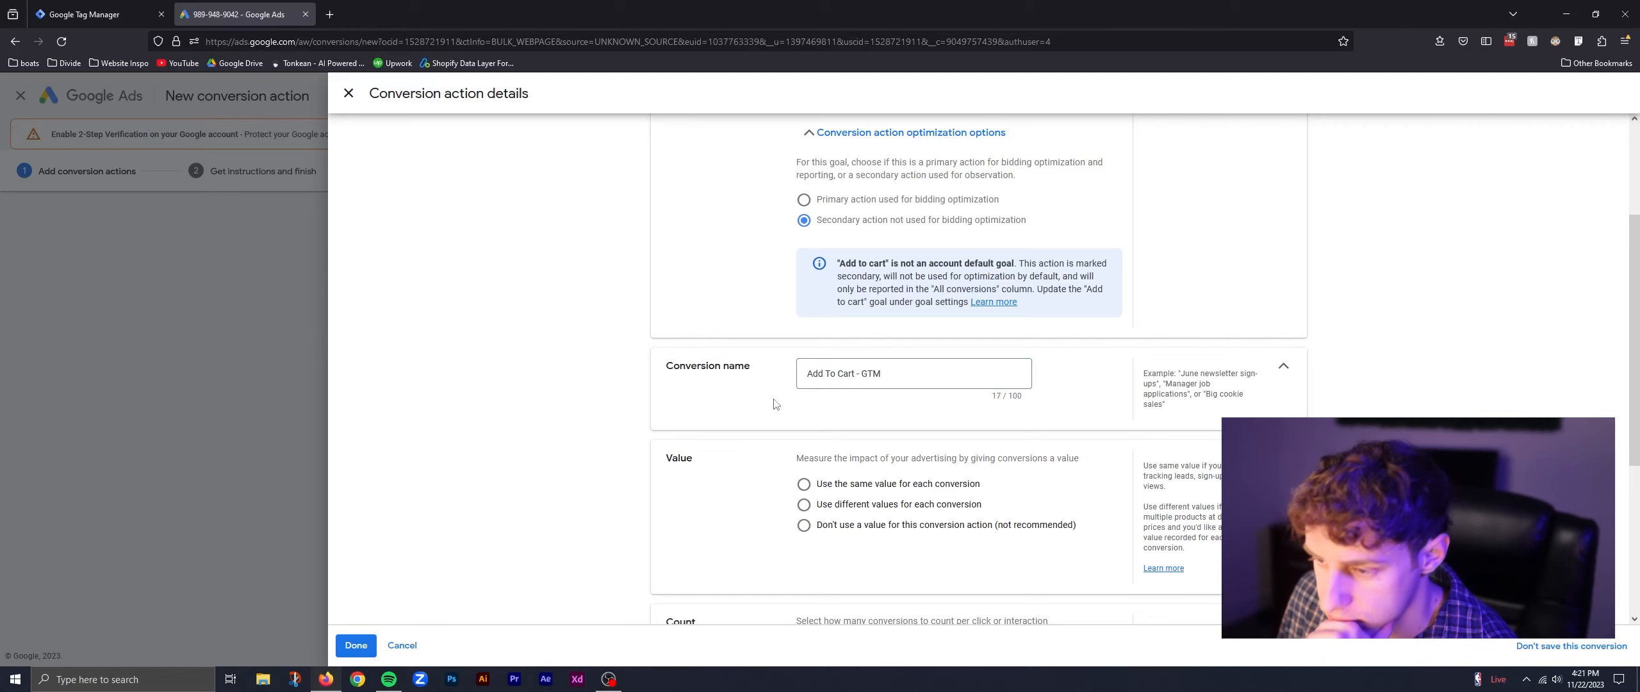
# Step: Set the action to use different values for each conversion, then save it and continue to the setup instructions
pyautogui.scroll(-2, 804, 428)
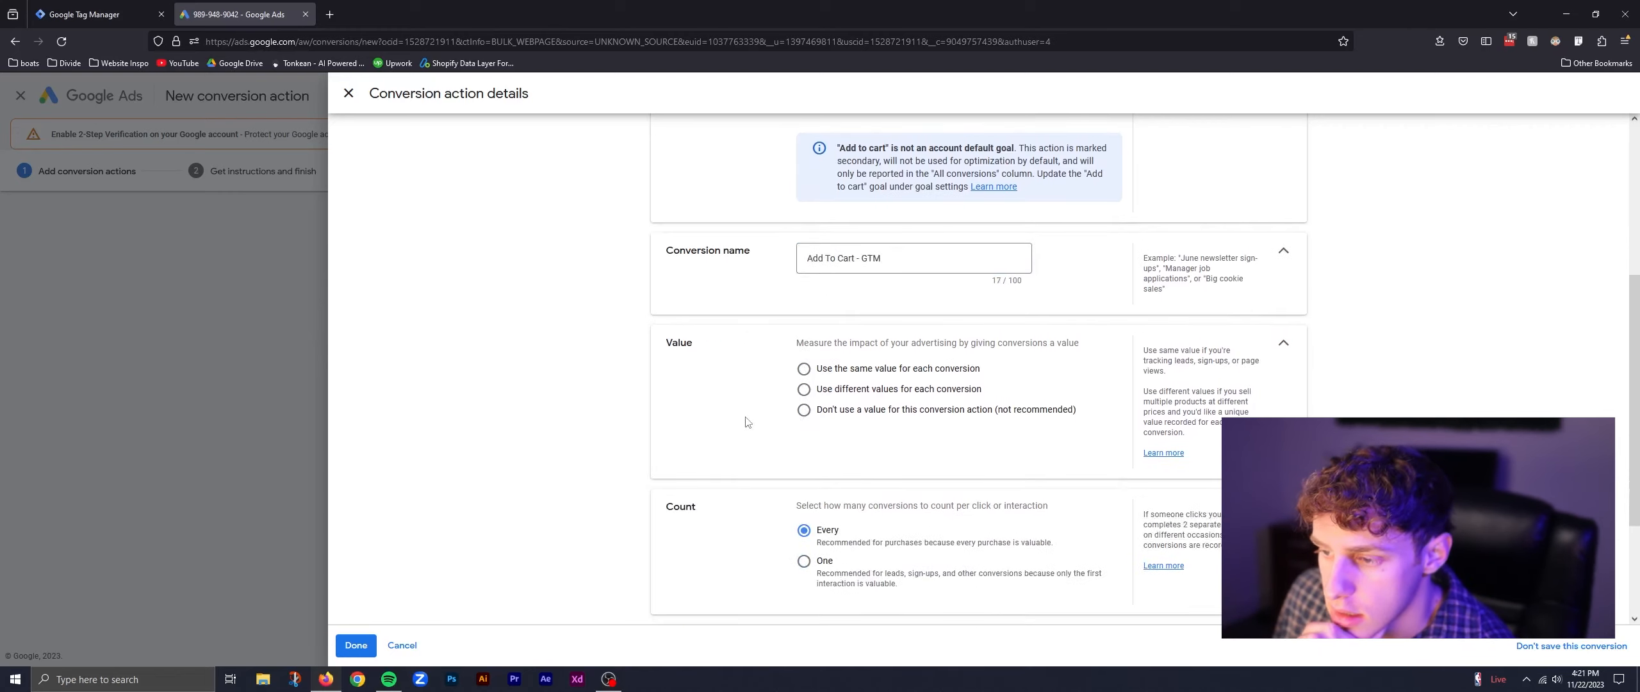
pyautogui.click(804, 390)
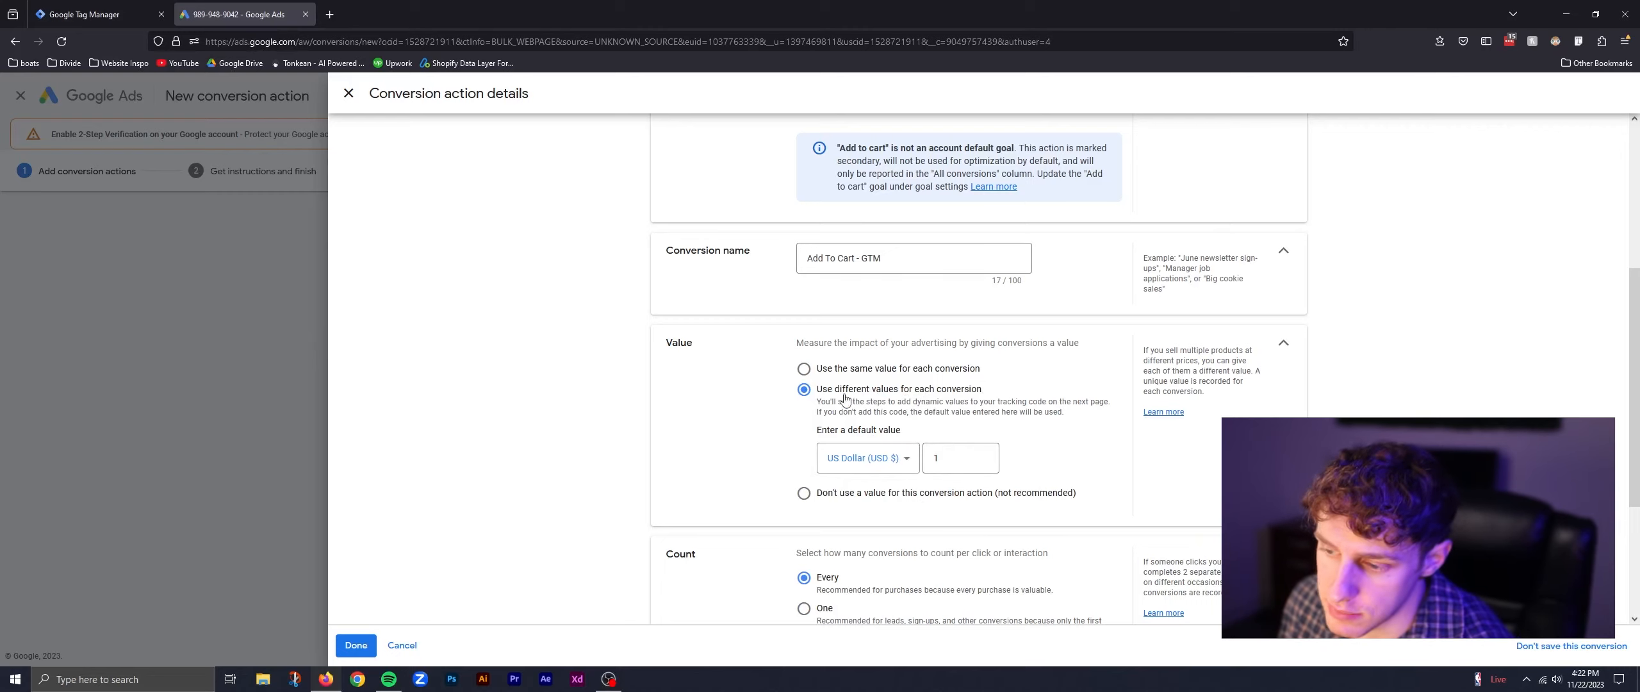
pyautogui.scroll(-3, 845, 398)
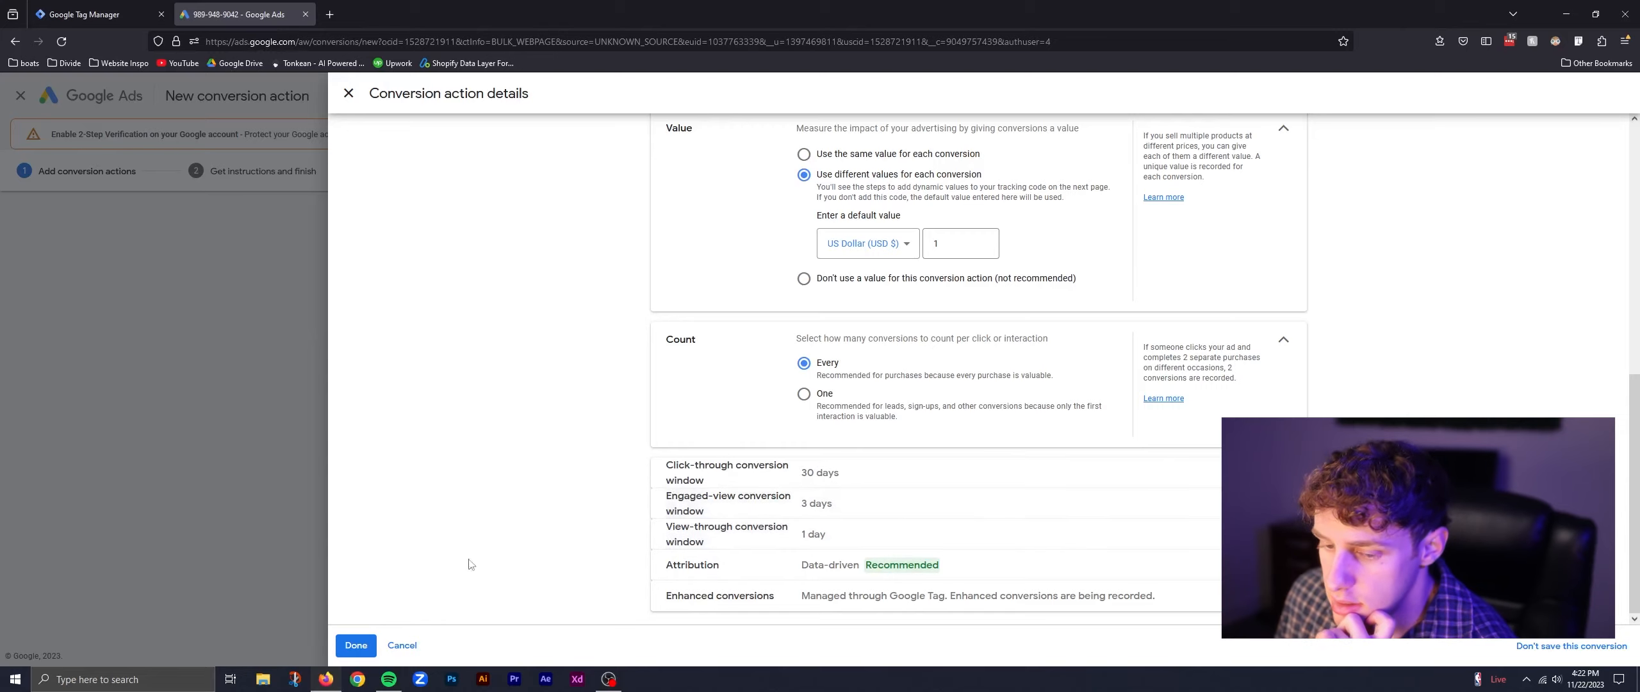
pyautogui.click(355, 645)
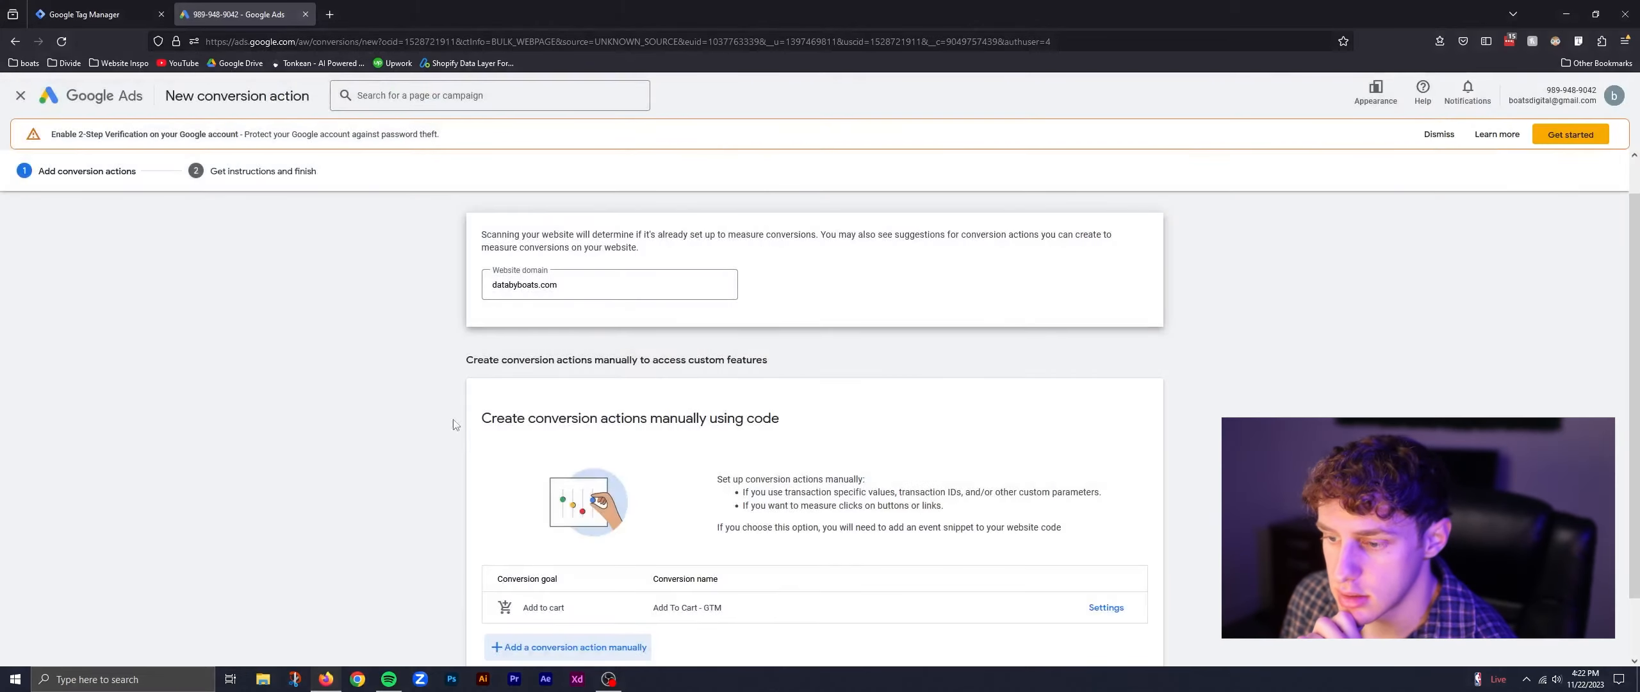
pyautogui.scroll(-2, 449, 416)
pyautogui.click(510, 625)
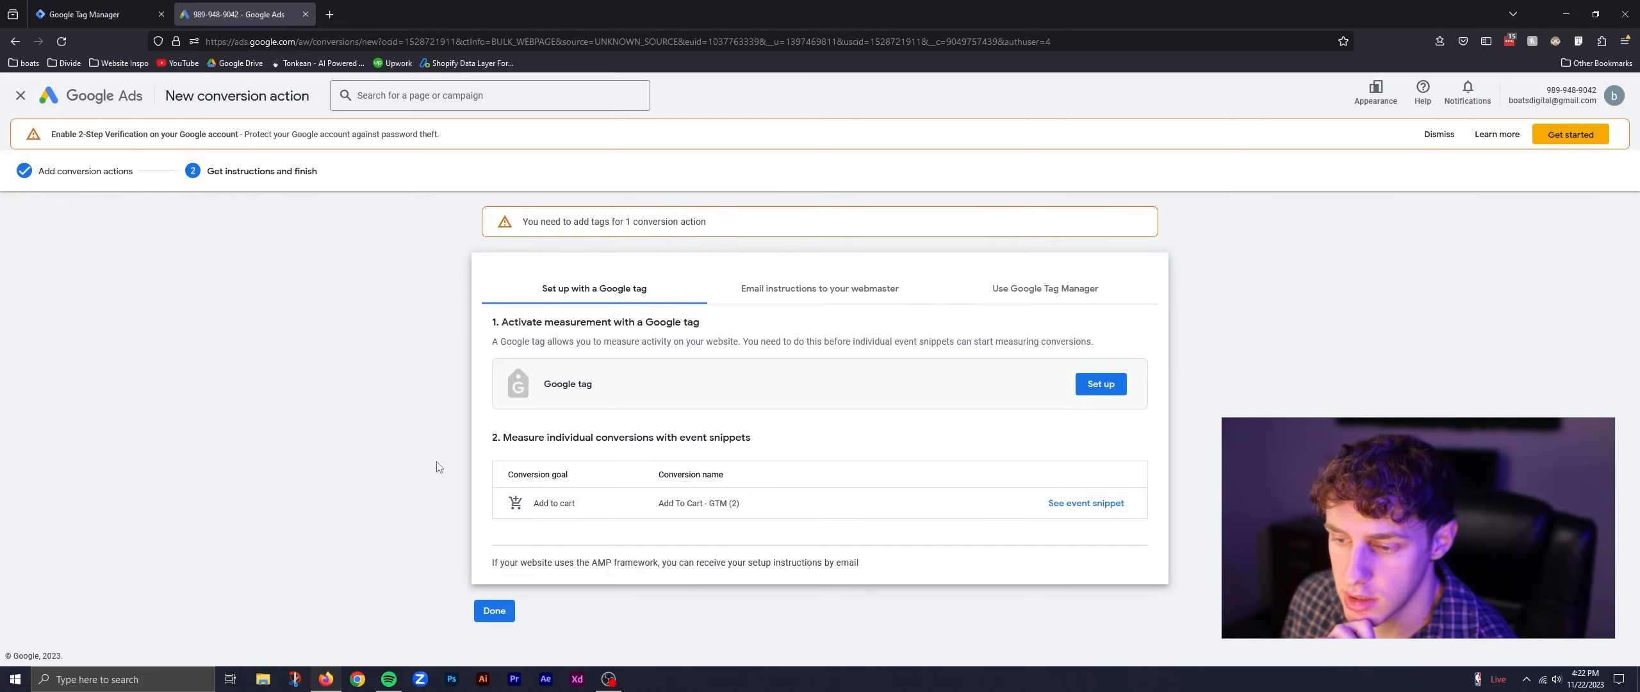
# Step: Show the Google Tag Manager setup instructions and examine the Conversion ID and the Add To Cart conversion label
pyautogui.click(1031, 294)
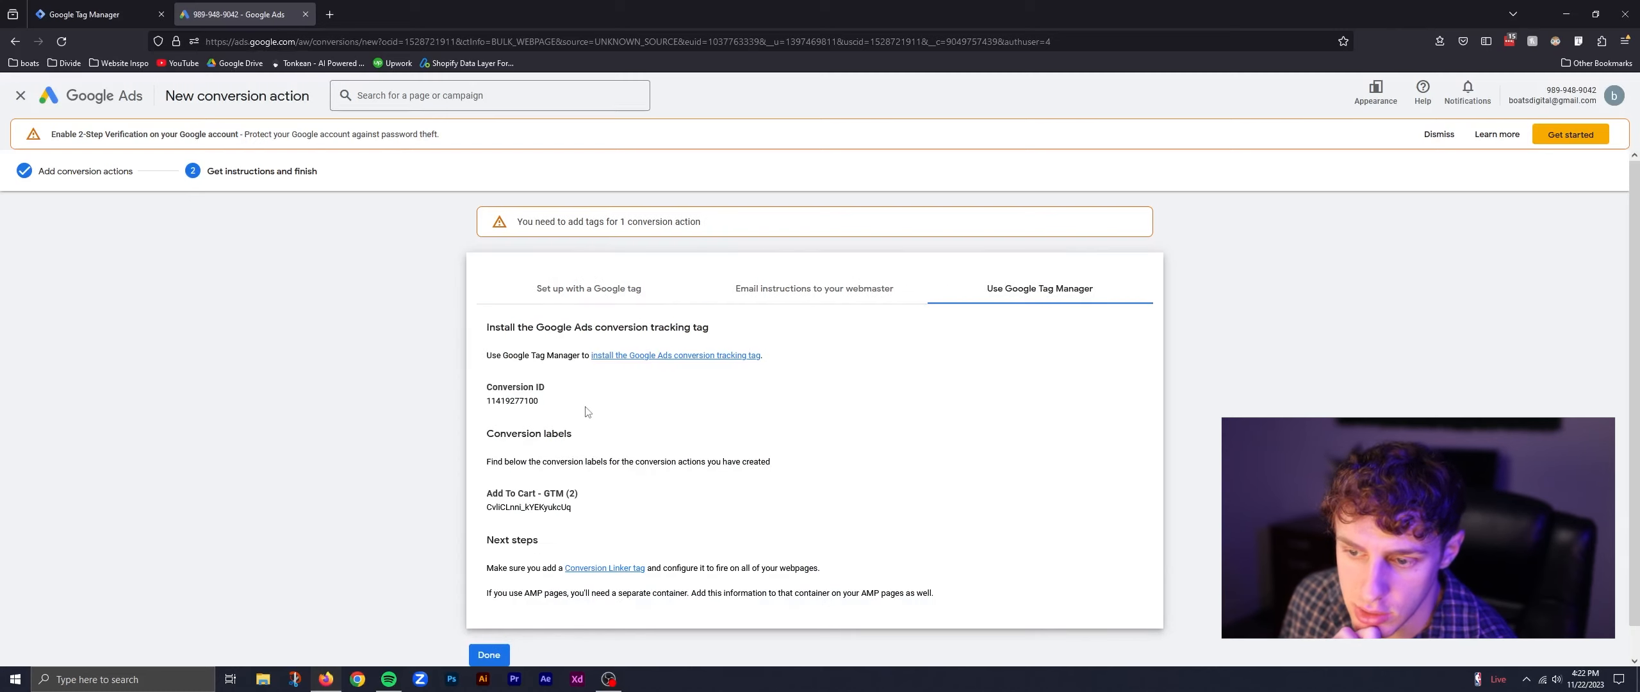
pyautogui.moveTo(541, 401); pyautogui.dragTo(488, 403)
pyautogui.click(616, 426)
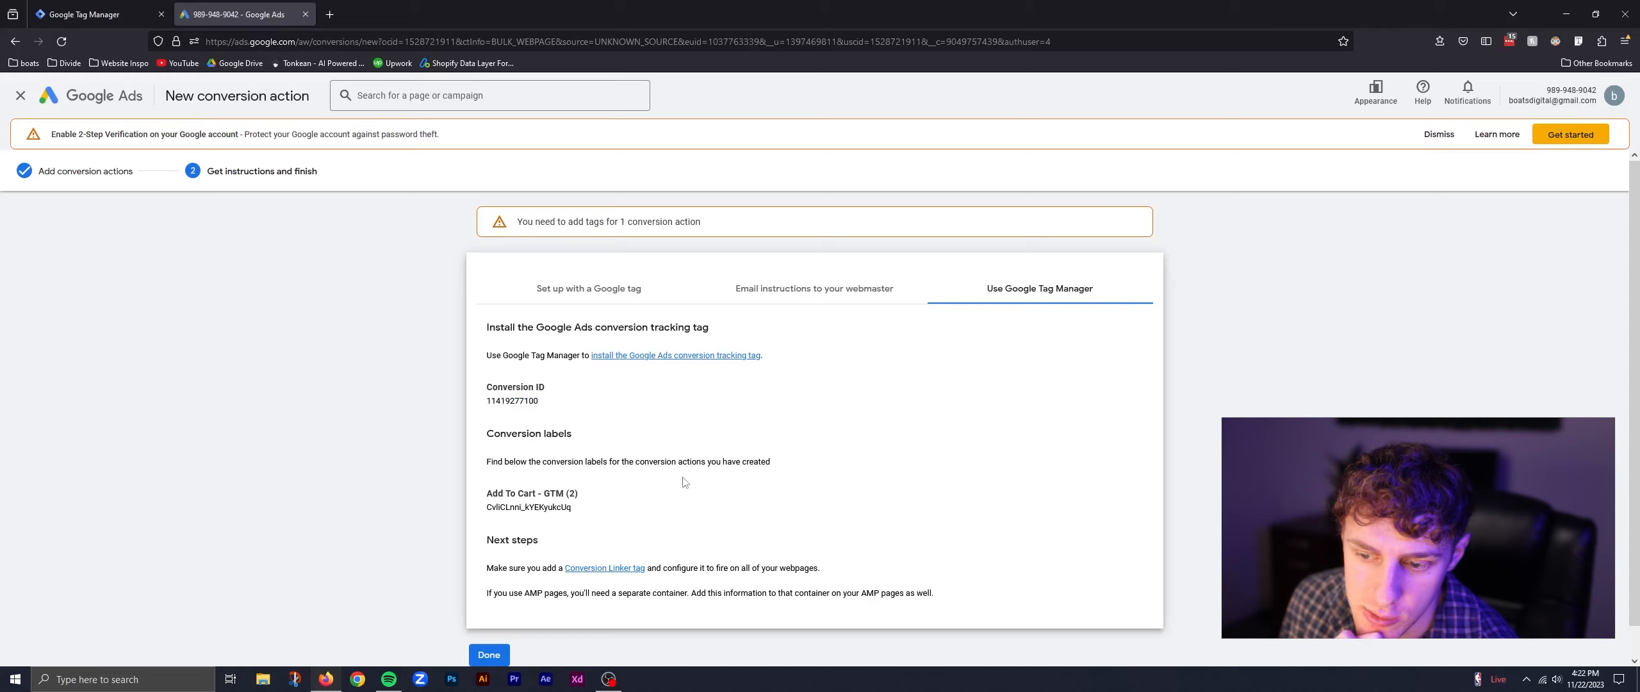
pyautogui.moveTo(572, 507); pyautogui.dragTo(485, 509)
pyautogui.click(631, 511)
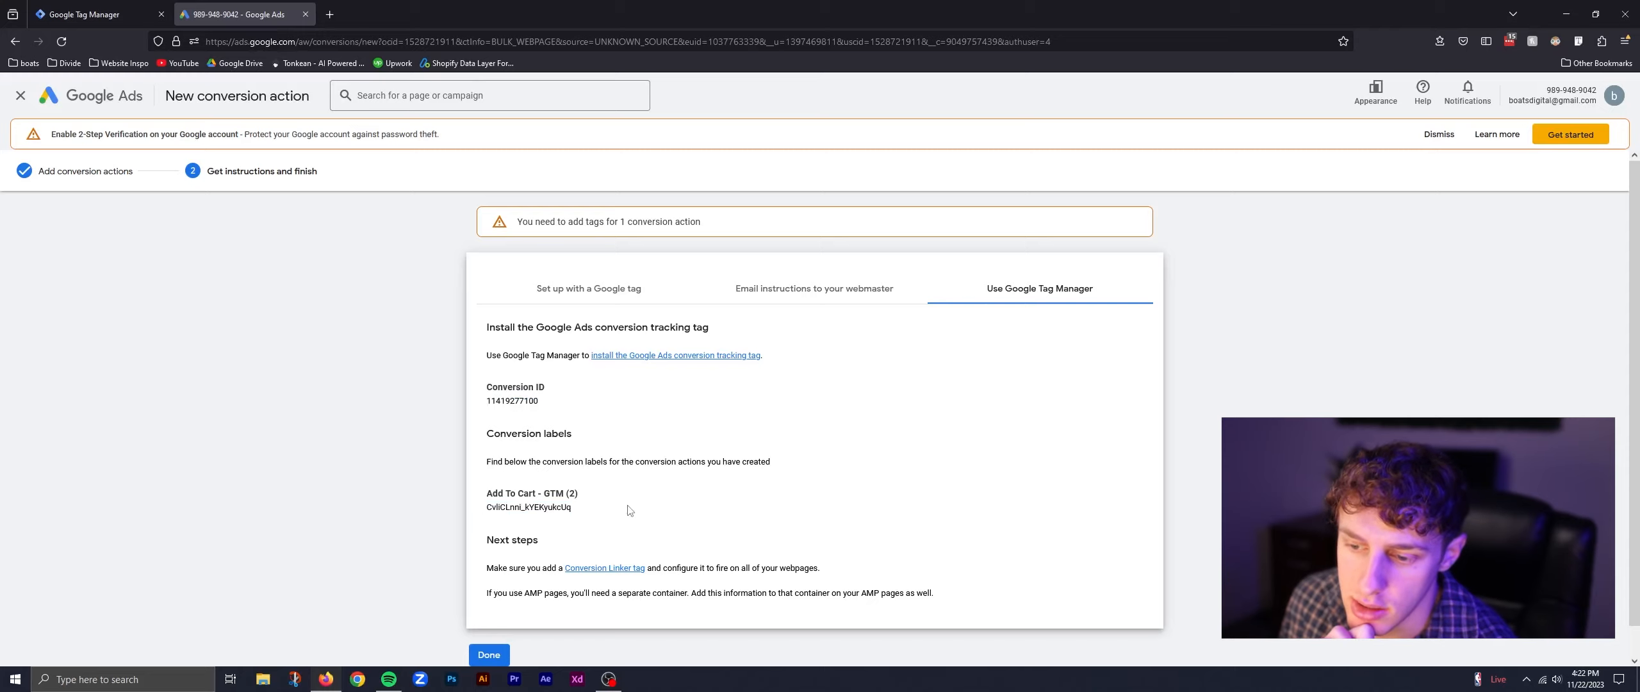
# Step: Switch to Google Tag Manager and create a new tag of type Google Ads Conversion Tracking
pyautogui.click(100, 14)
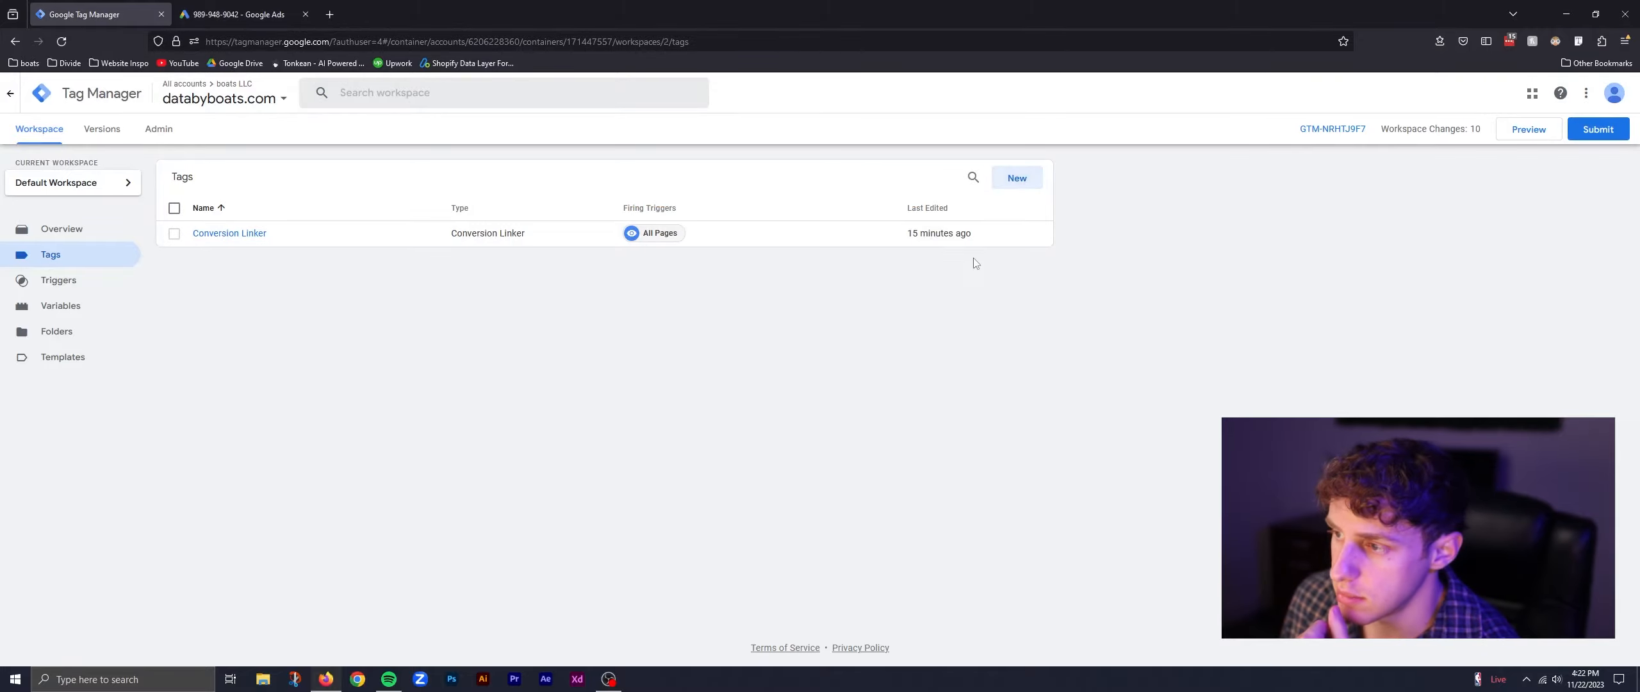
pyautogui.click(1019, 179)
pyautogui.click(1028, 221)
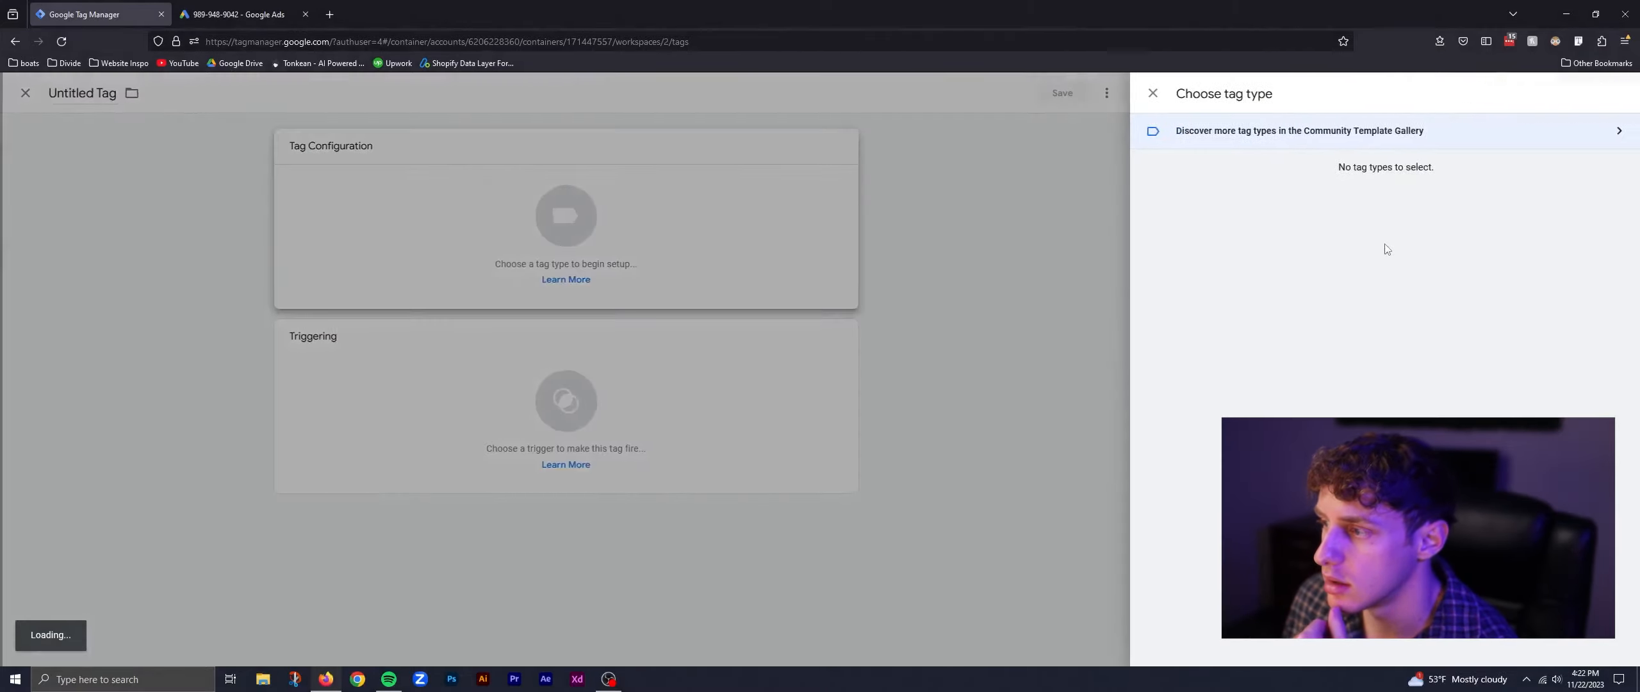
pyautogui.click(1306, 242)
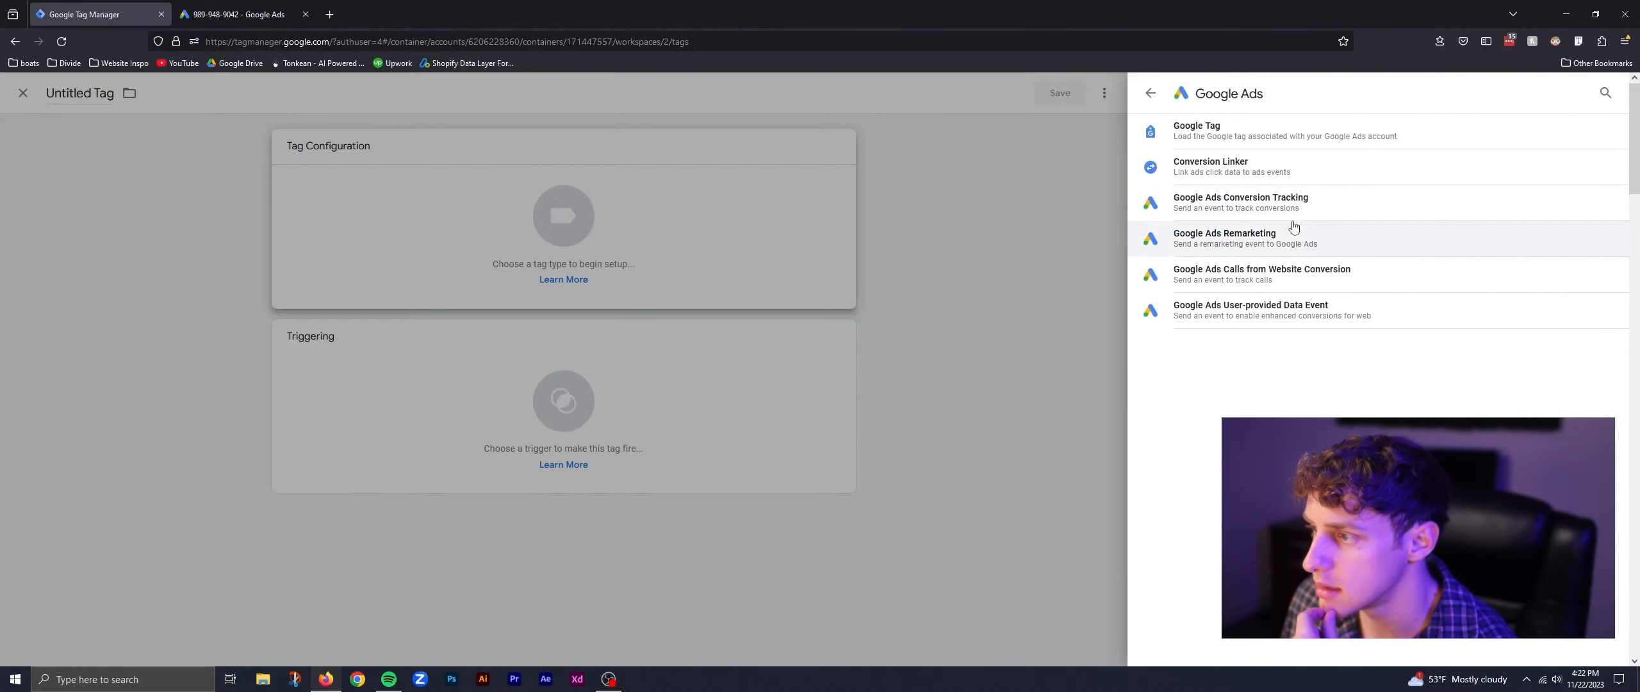
pyautogui.click(1283, 204)
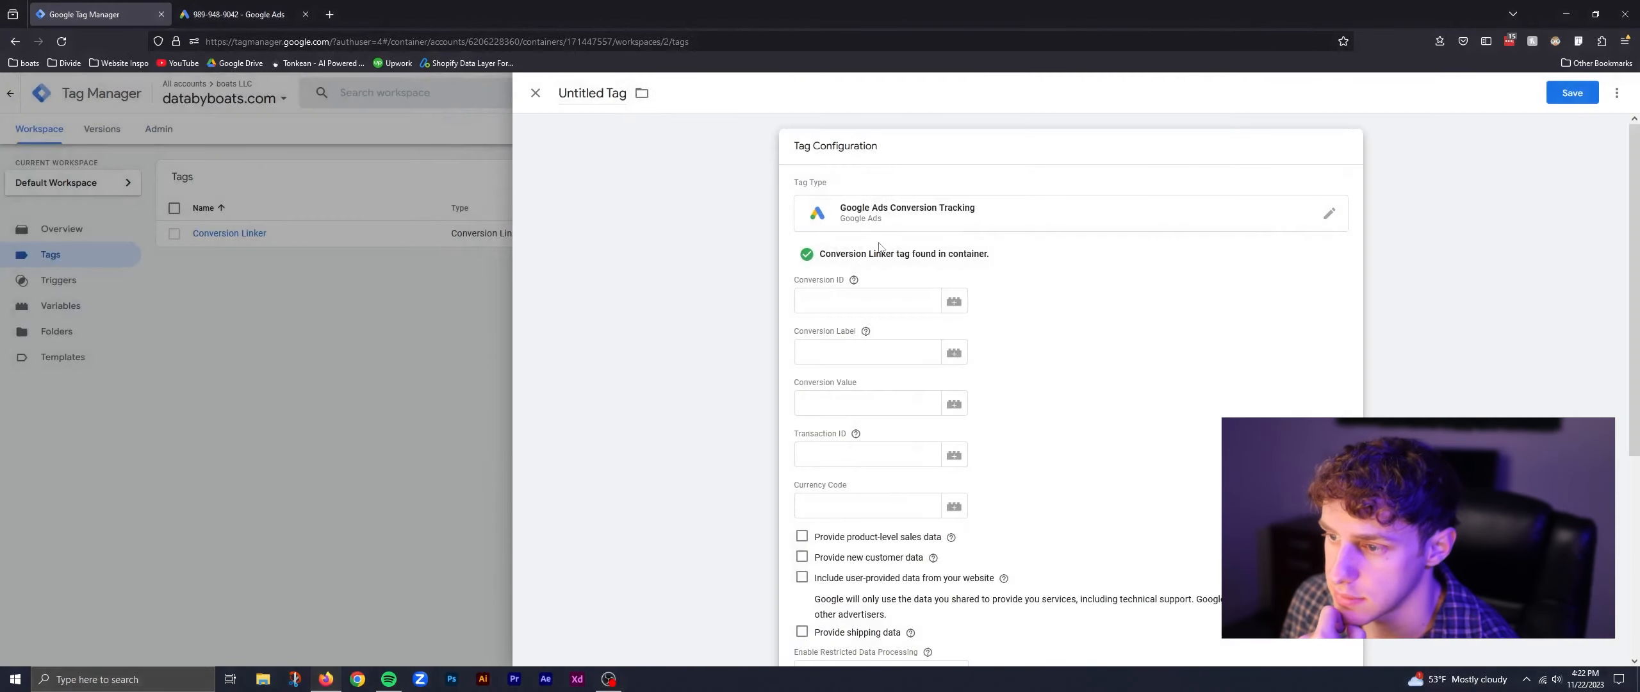
# Step: Copy the Conversion ID from the Google Ads setup instructions into the Conversion ID of the Tag Manager tag
pyautogui.click(912, 296)
pyautogui.click(237, 14)
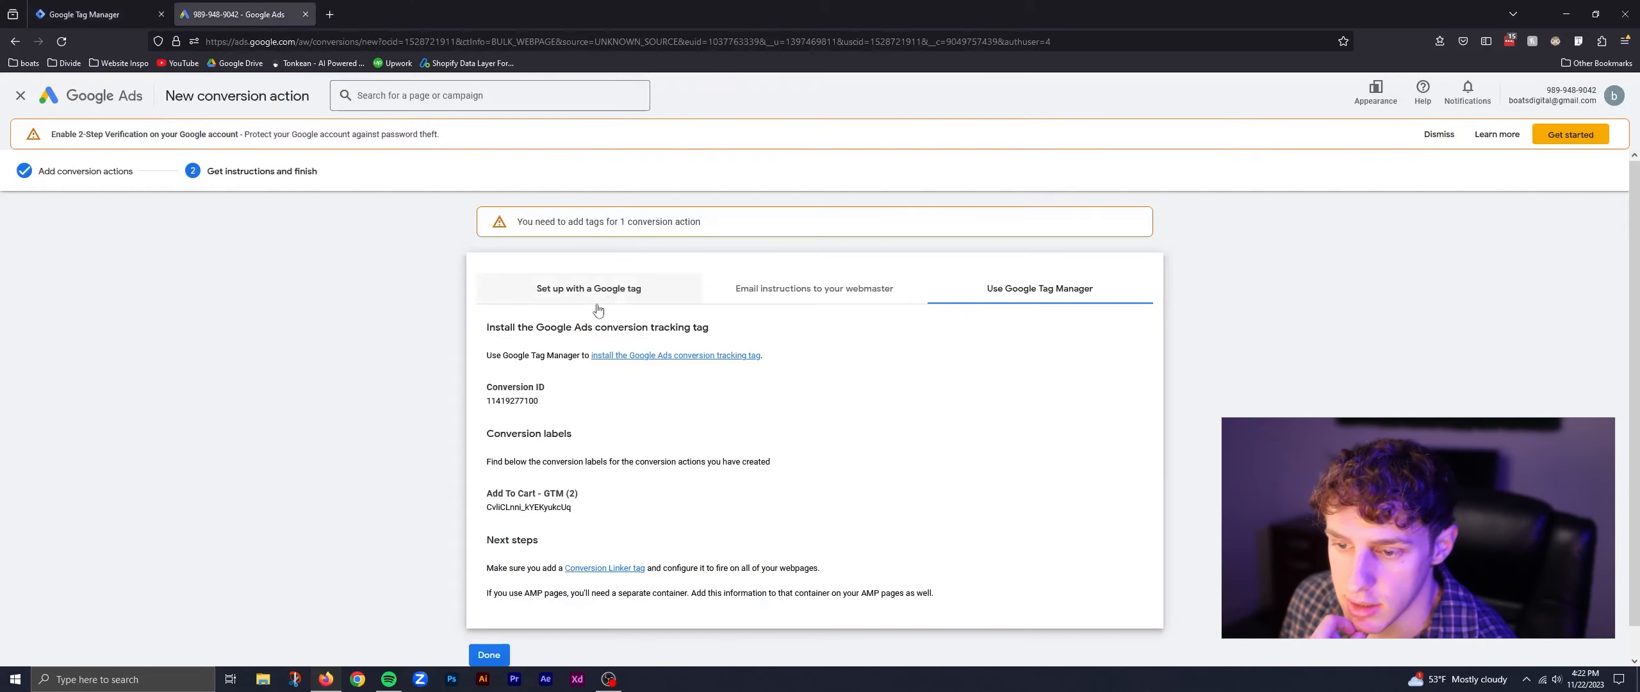
pyautogui.moveTo(540, 401); pyautogui.dragTo(482, 404)
pyautogui.hotkey('ctrl', 'c')
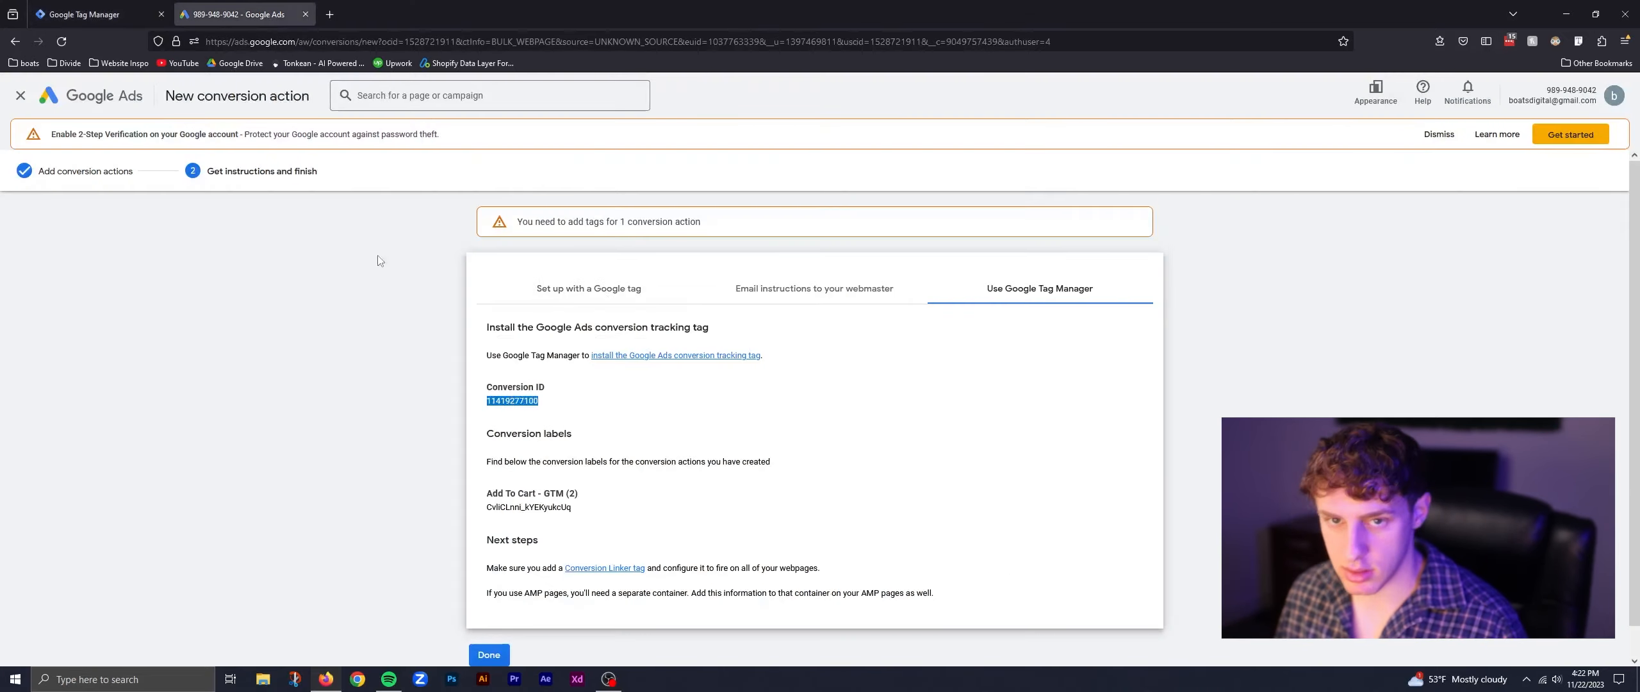
pyautogui.hotkey('ctrl', 'shift', 'Tab')
pyautogui.click(864, 299)
pyautogui.hotkey('ctrl', 'v')
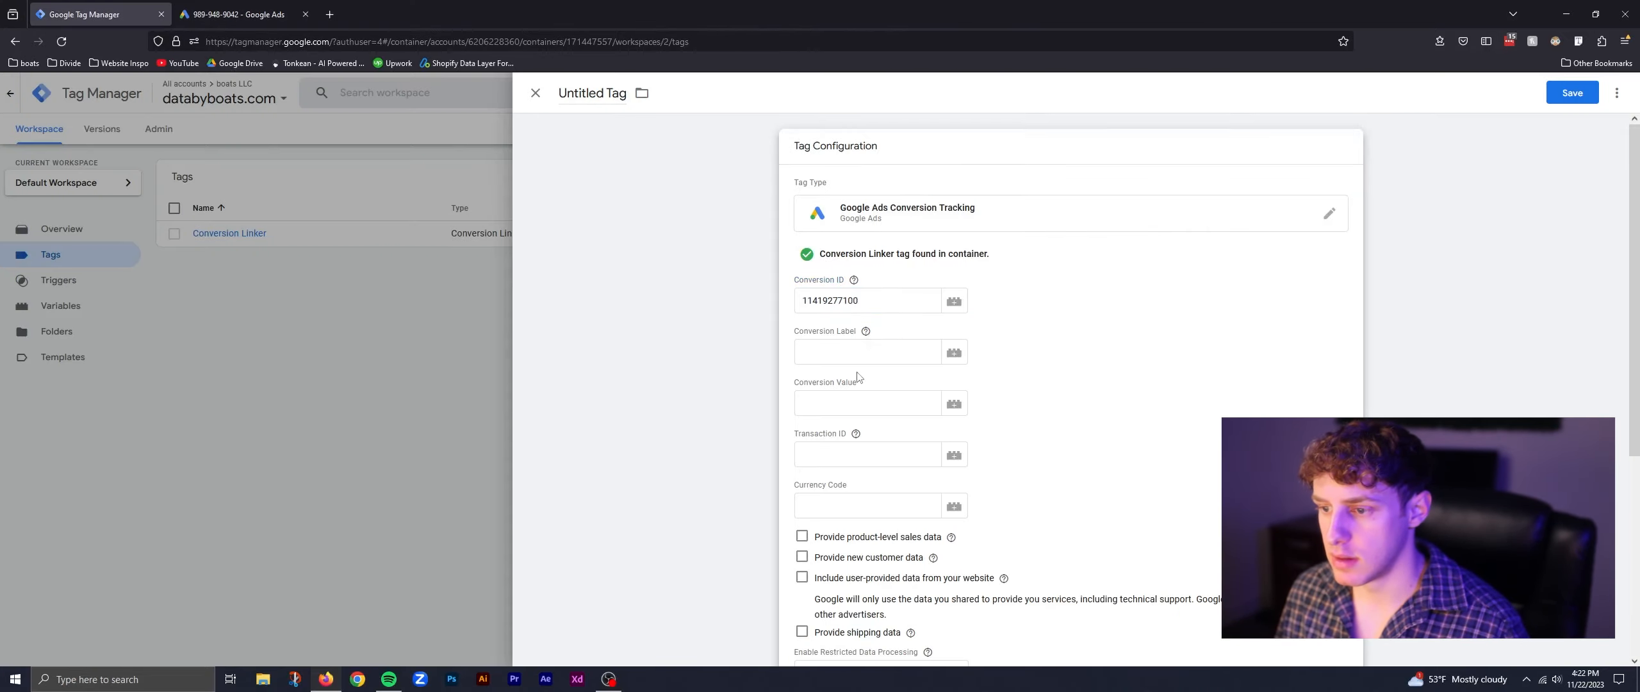
# Step: Copy the Add To Cart conversion label from Google Ads into the tag's Conversion Label
pyautogui.press('Tab')
pyautogui.hotkey('ctrl', 'Tab')
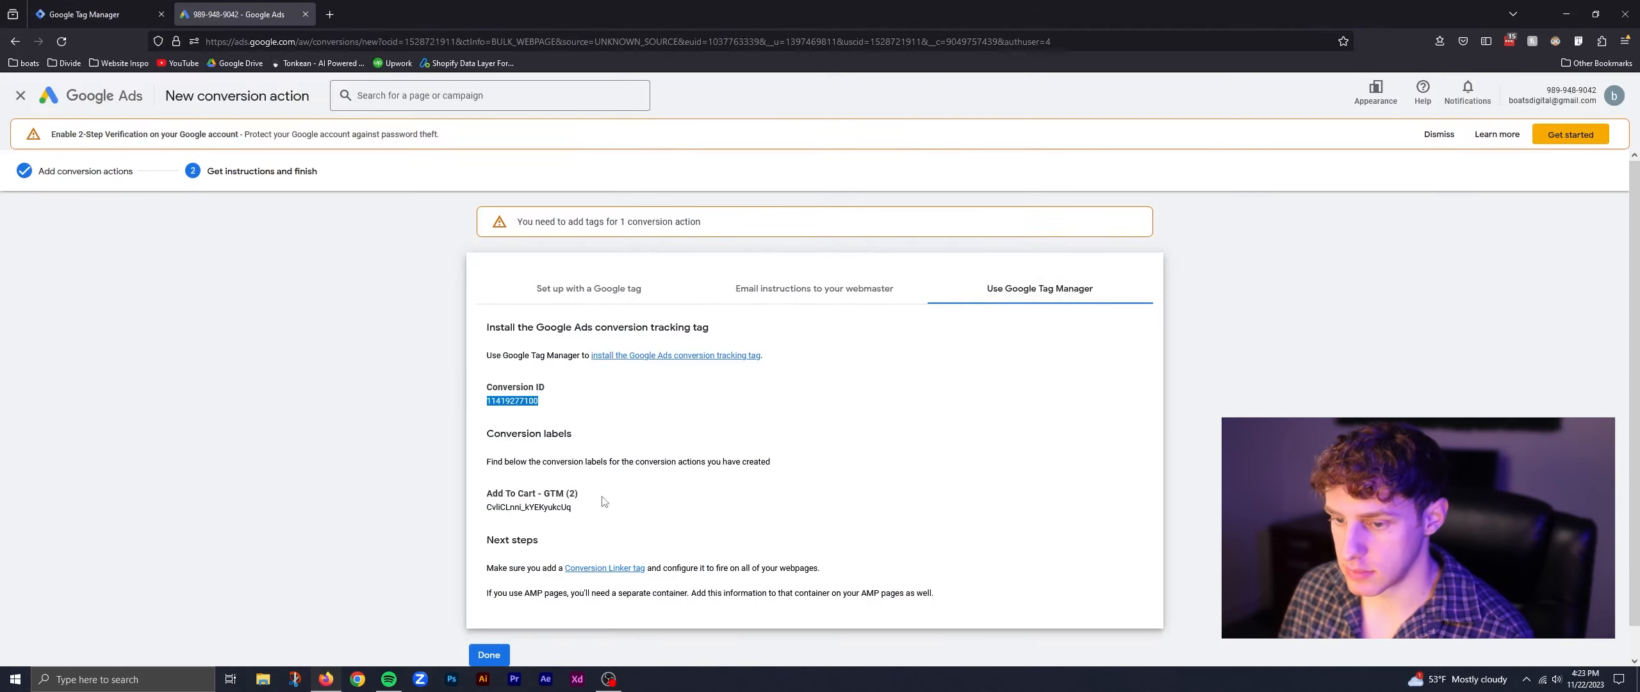
pyautogui.moveTo(576, 509); pyautogui.dragTo(452, 523)
pyautogui.hotkey('ctrl', 'c')
pyautogui.hotkey('ctrl', 'shift', 'Tab')
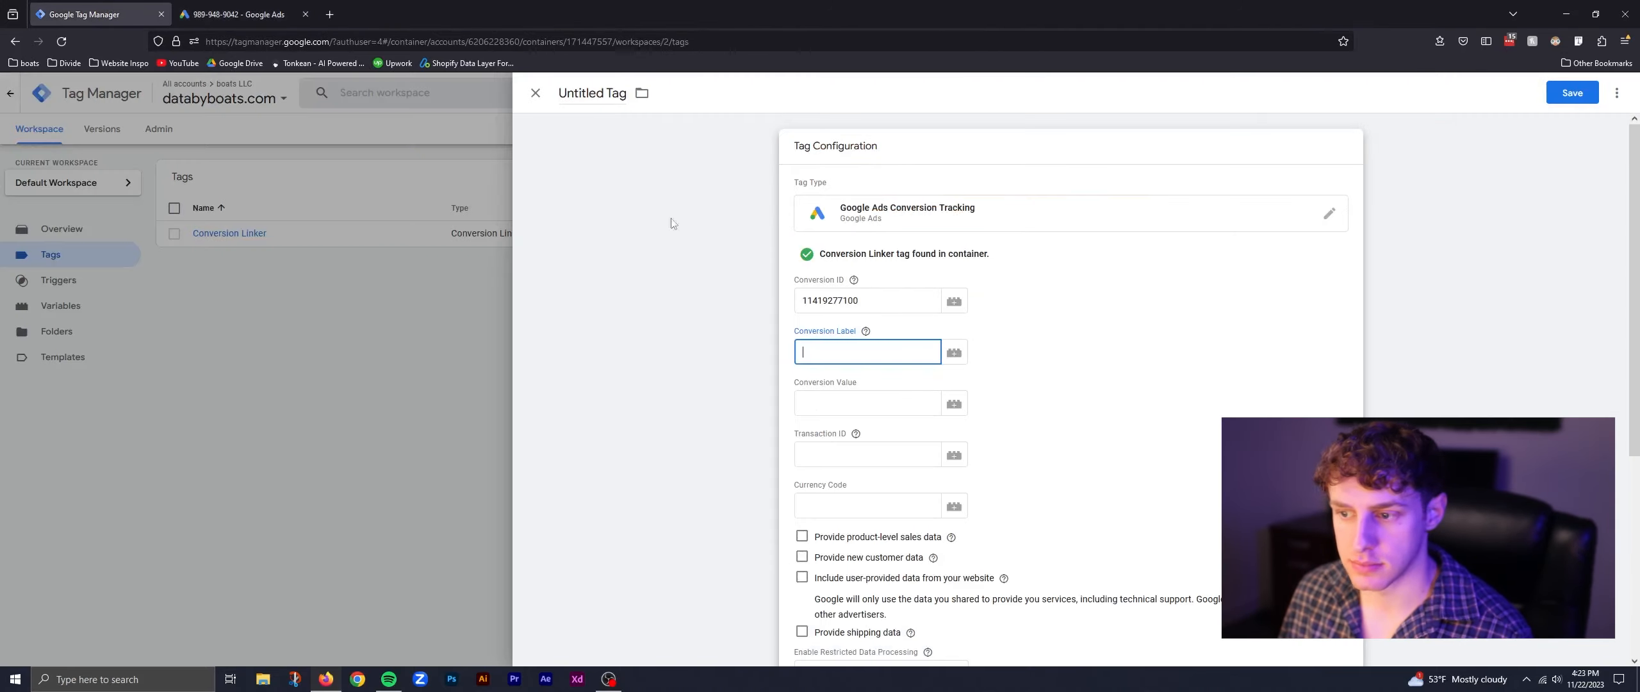
pyautogui.hotkey('ctrl', 'v')
pyautogui.click(1112, 354)
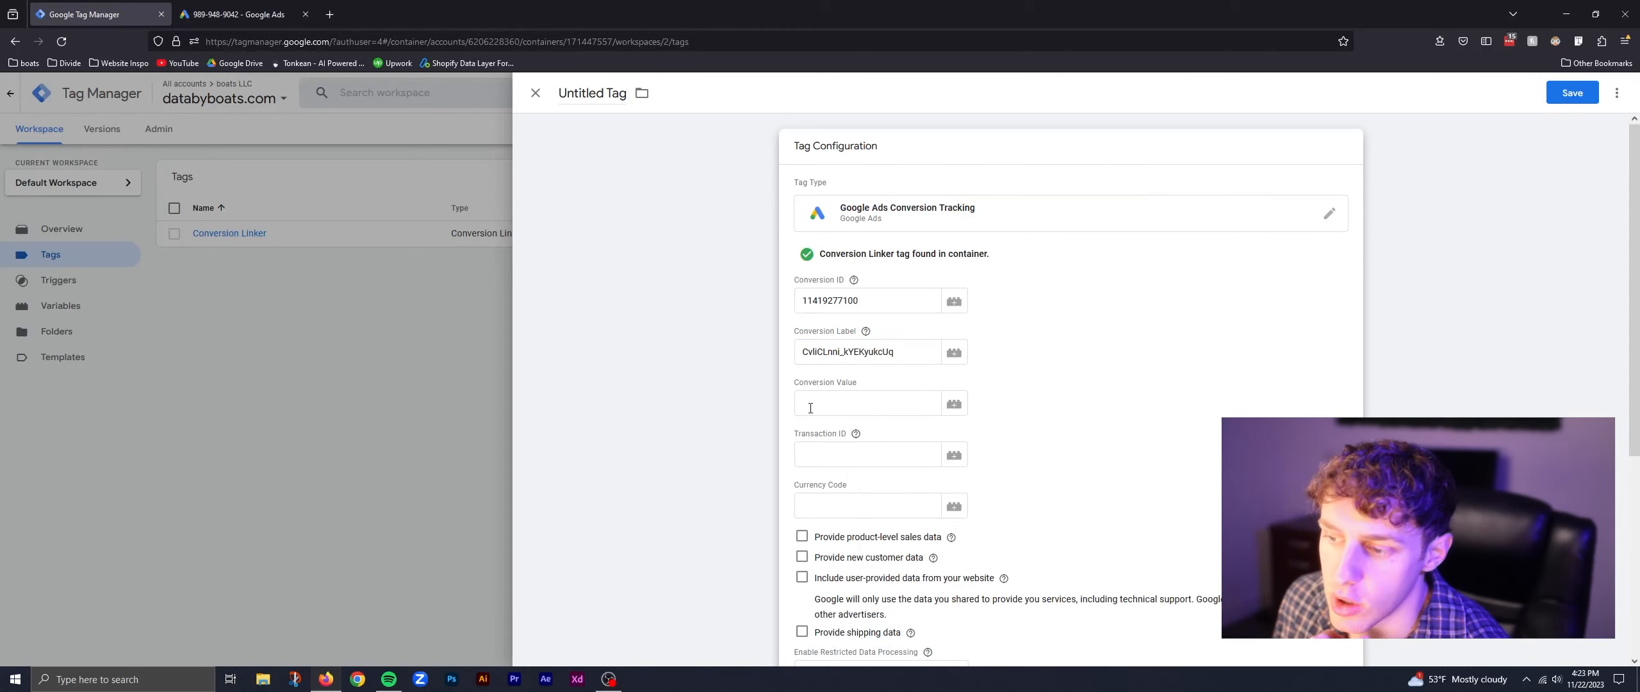
pyautogui.click(913, 401)
pyautogui.moveTo(857, 383); pyautogui.dragTo(797, 387)
pyautogui.click(844, 397)
pyautogui.click(862, 501)
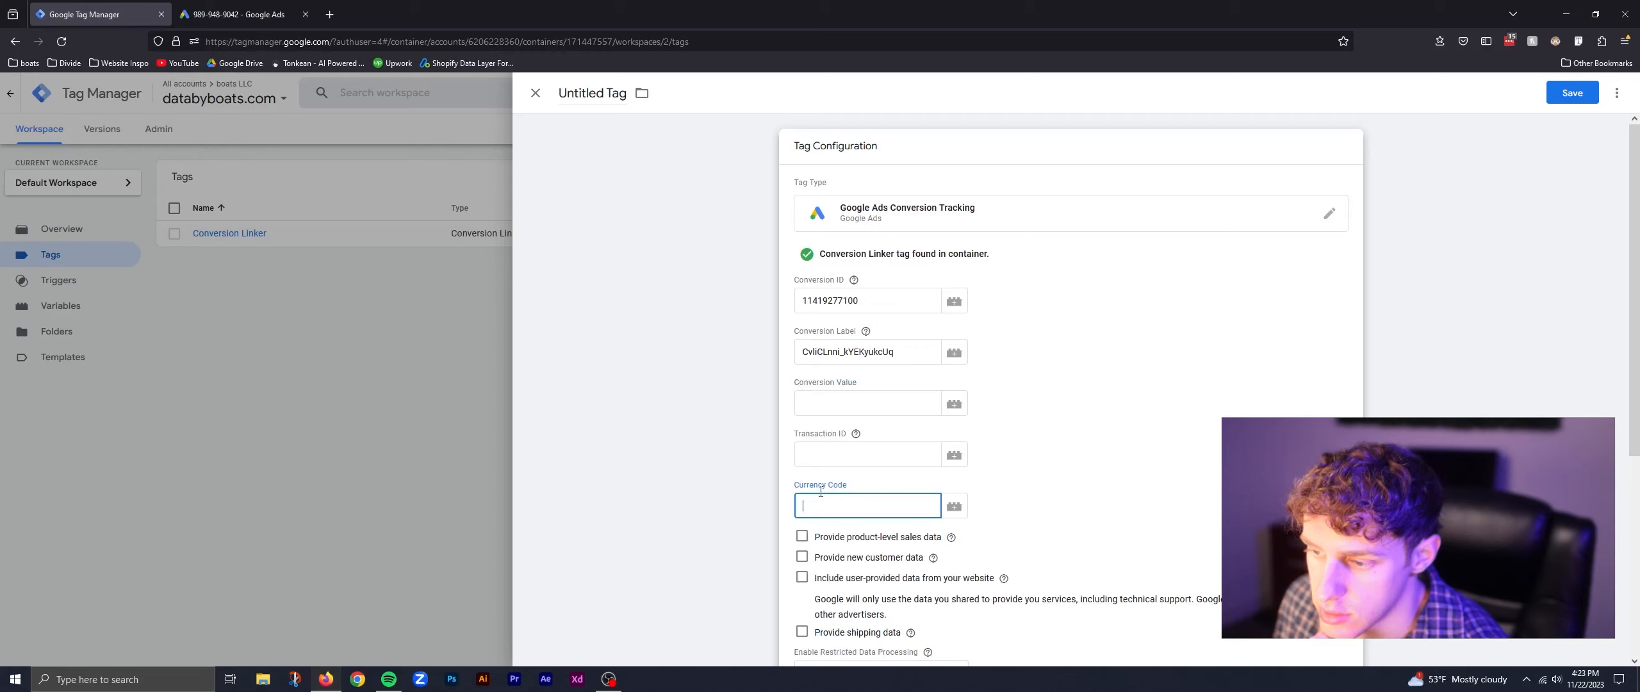
pyautogui.click(921, 490)
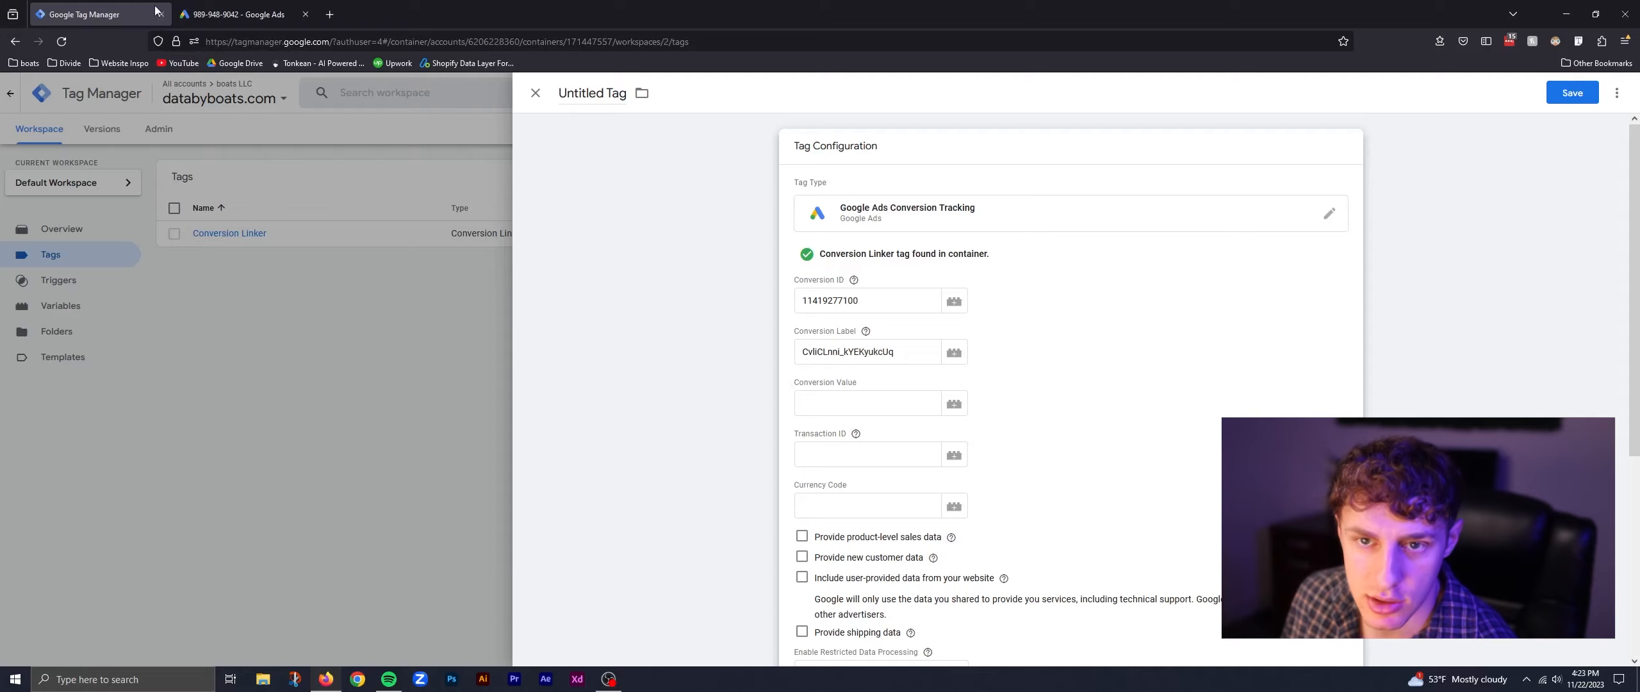
# Step: Duplicate the Google Tag Manager browser tab and start a preview session connected to databyboats.com from the copy
pyautogui.rightClick(95, 18)
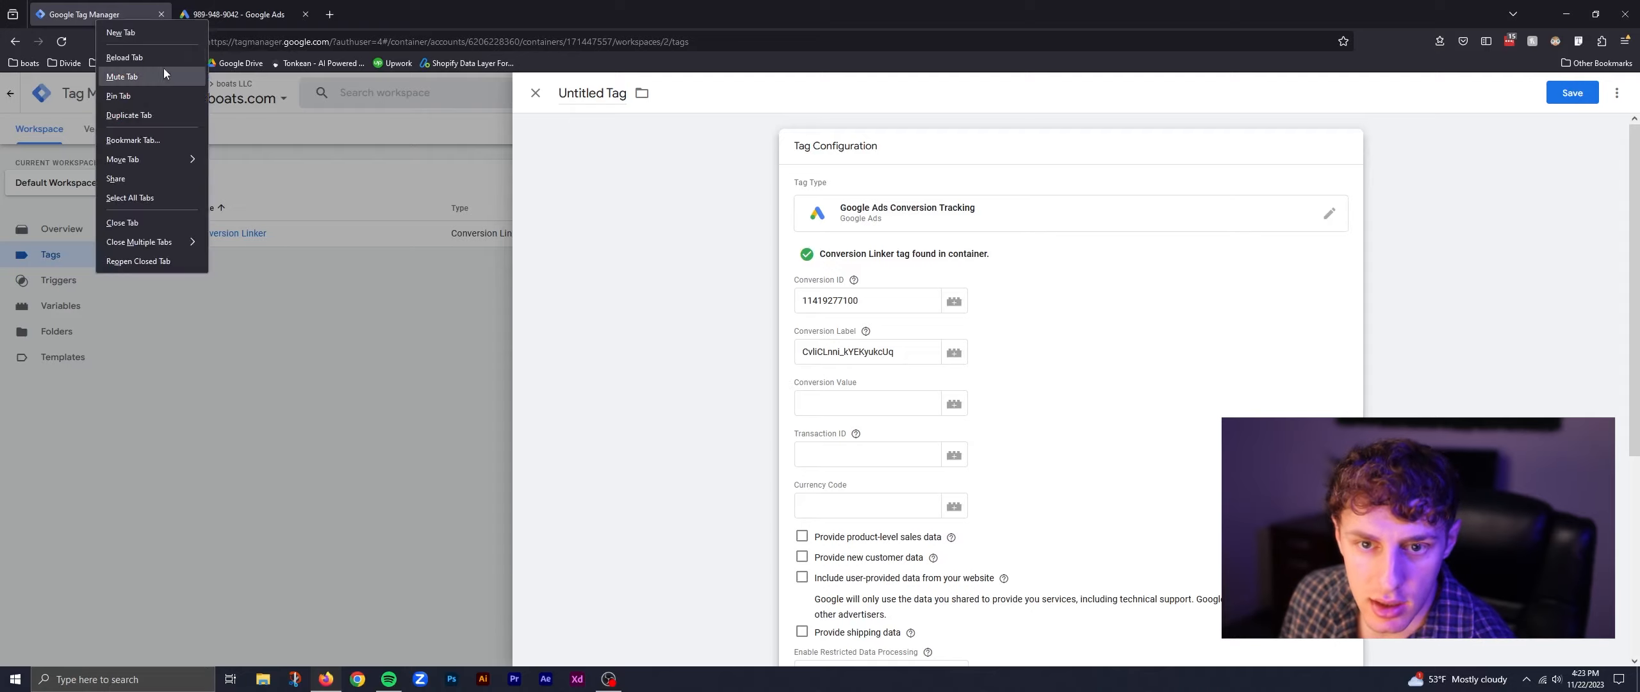
pyautogui.click(147, 119)
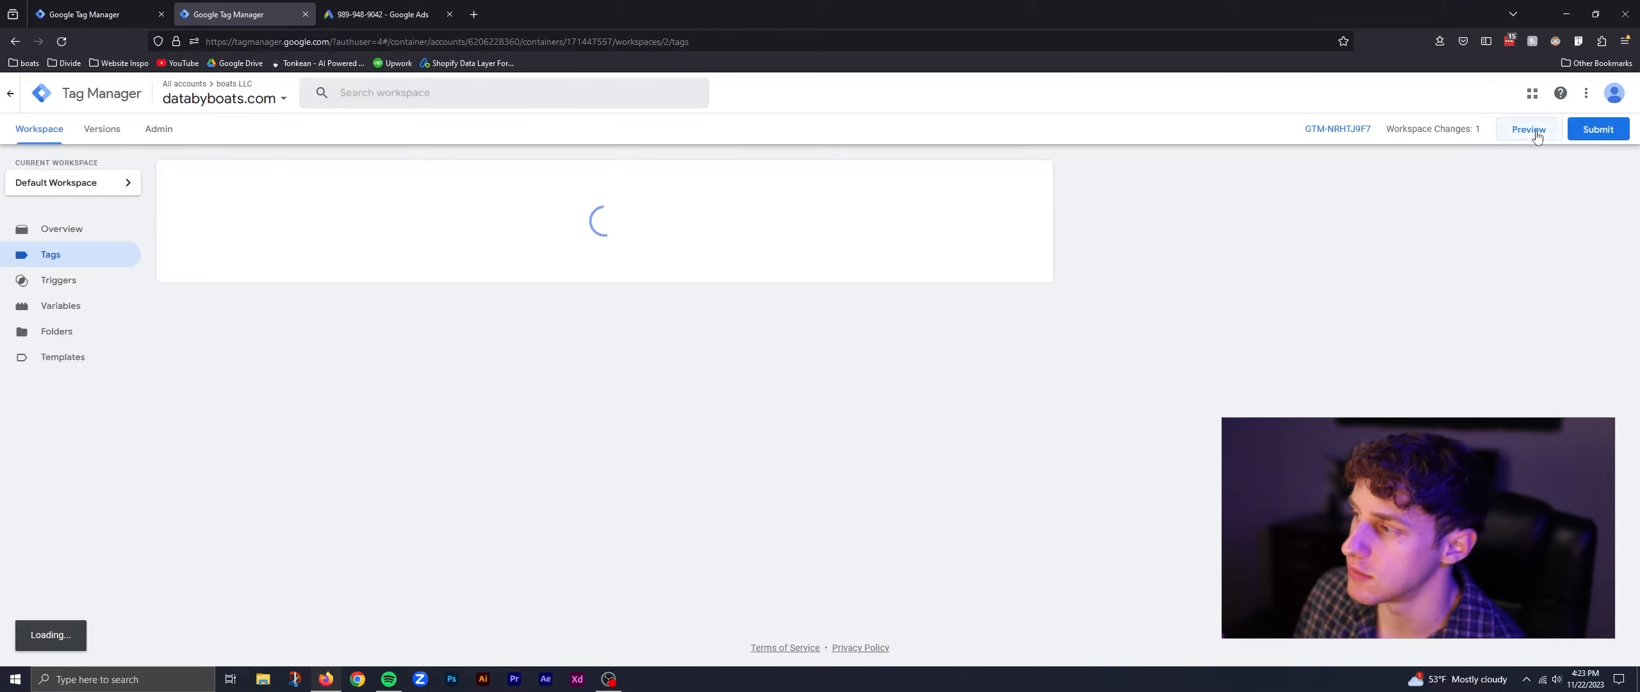
pyautogui.click(1536, 134)
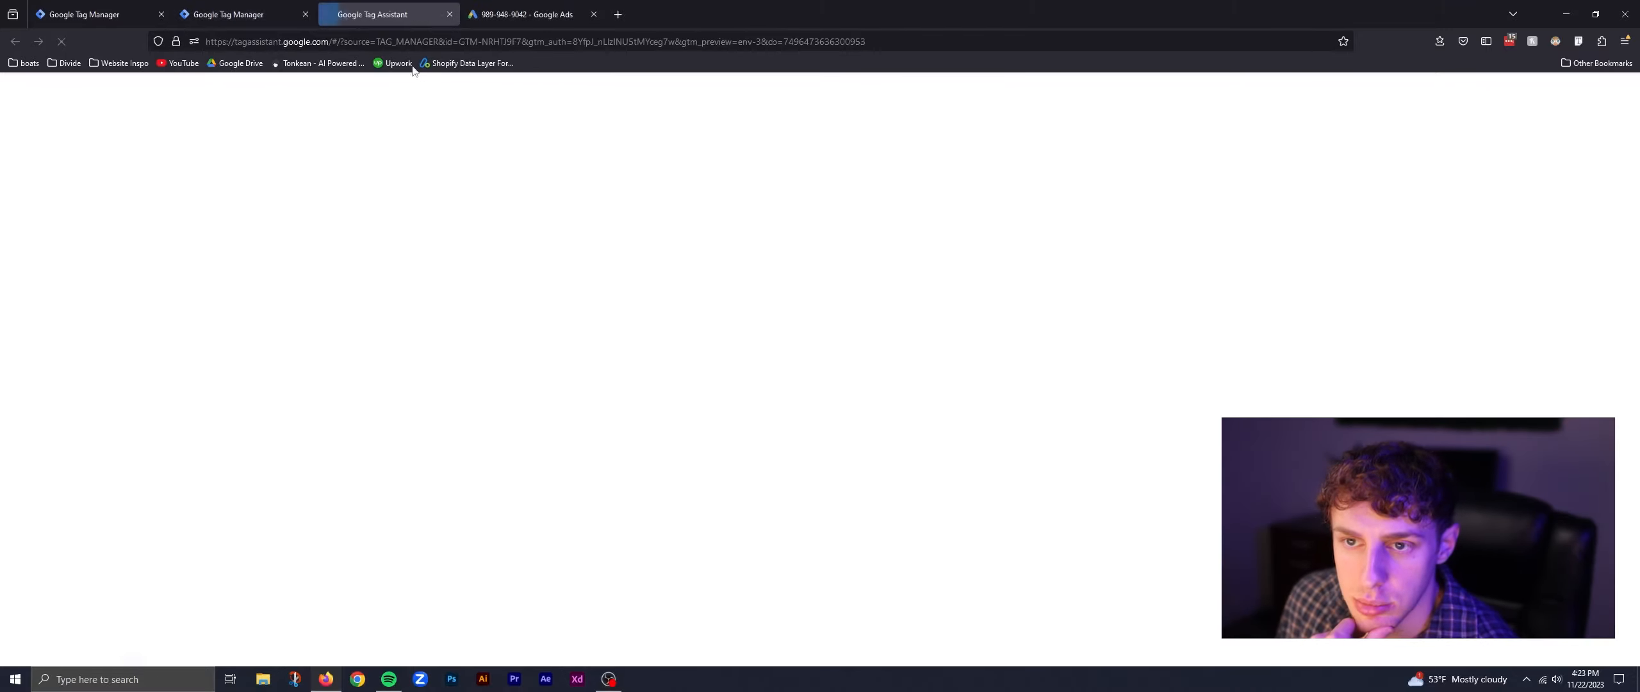
pyautogui.click(820, 420)
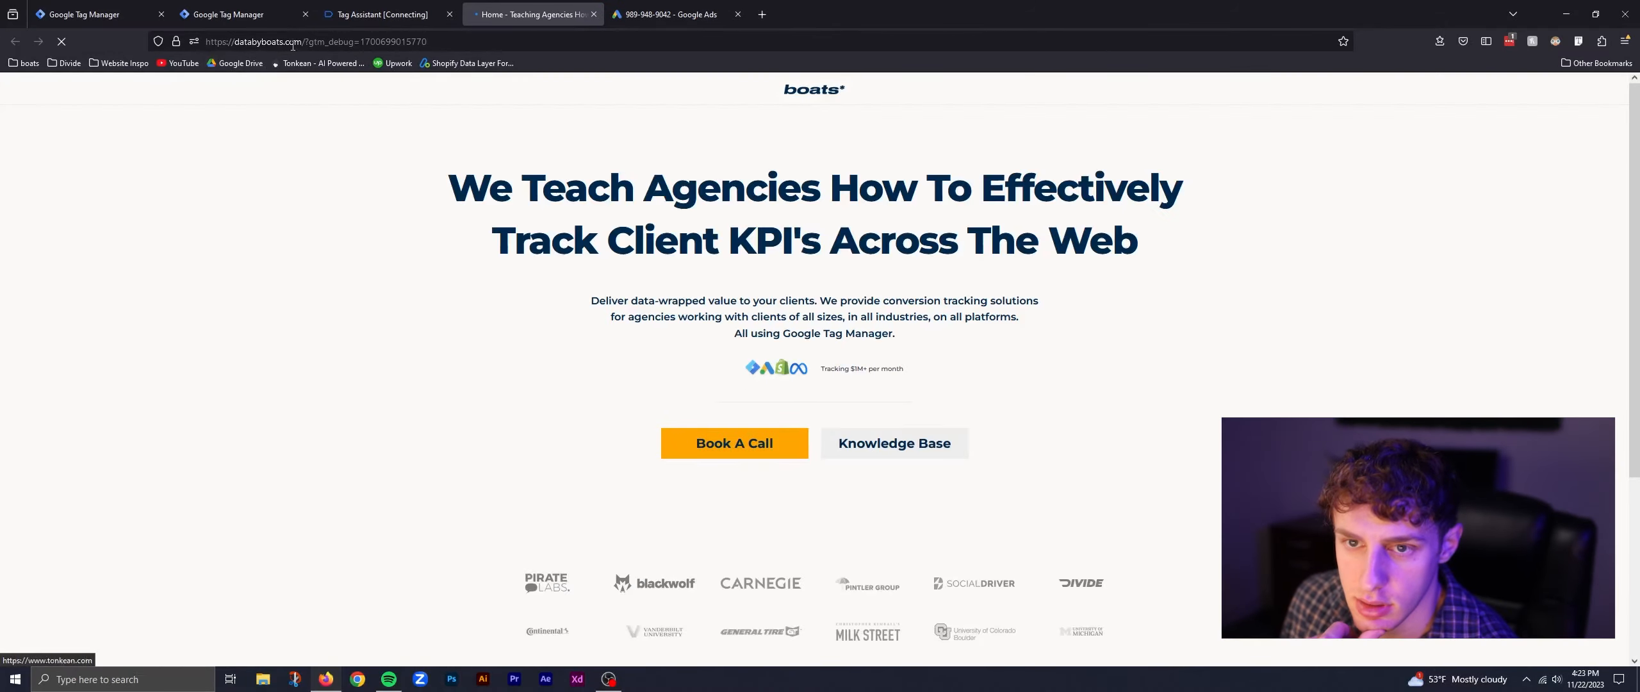
# Step: Go to the /product/test-product page of the previewed site and add the Test Product to the cart
pyautogui.click(291, 42)
pyautogui.click(313, 41)
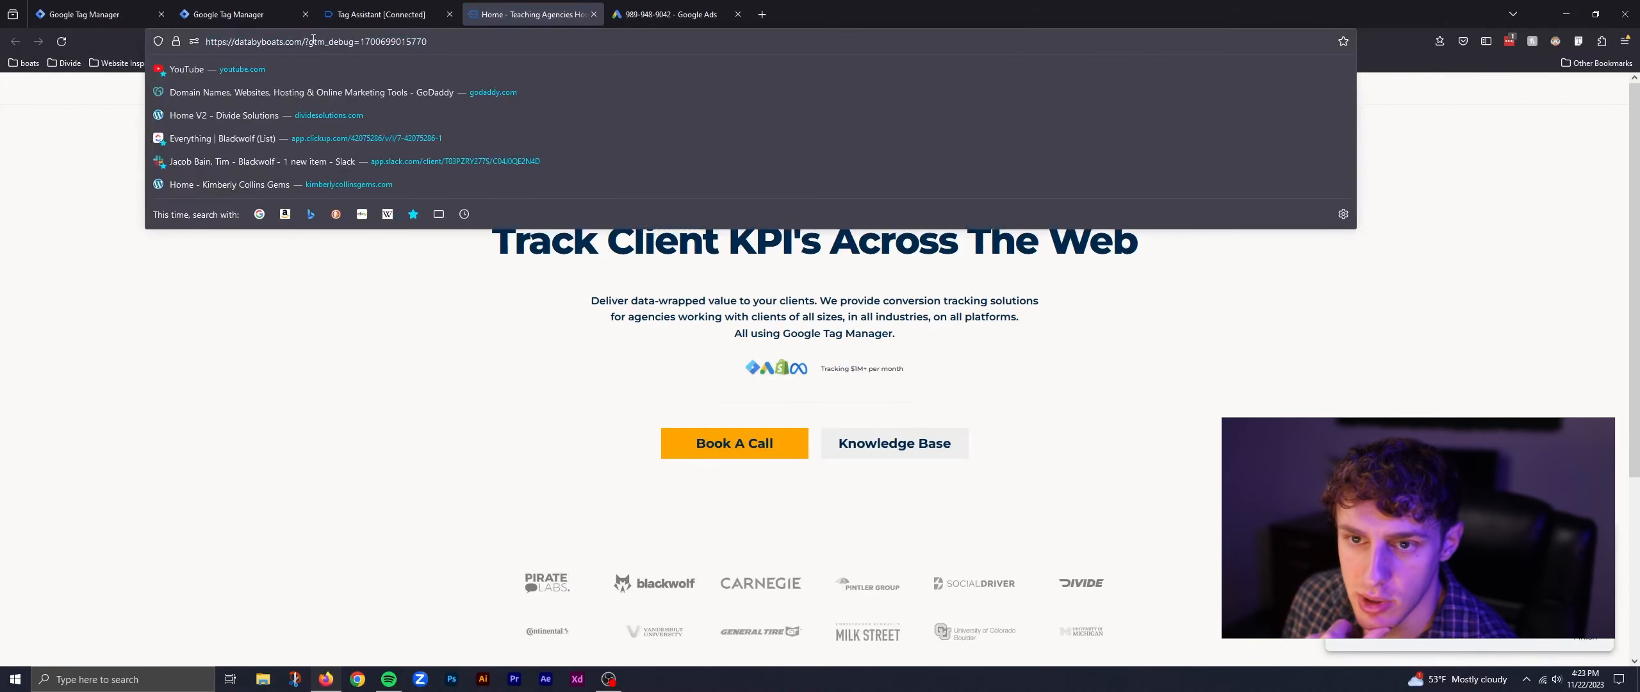
pyautogui.write('prd')
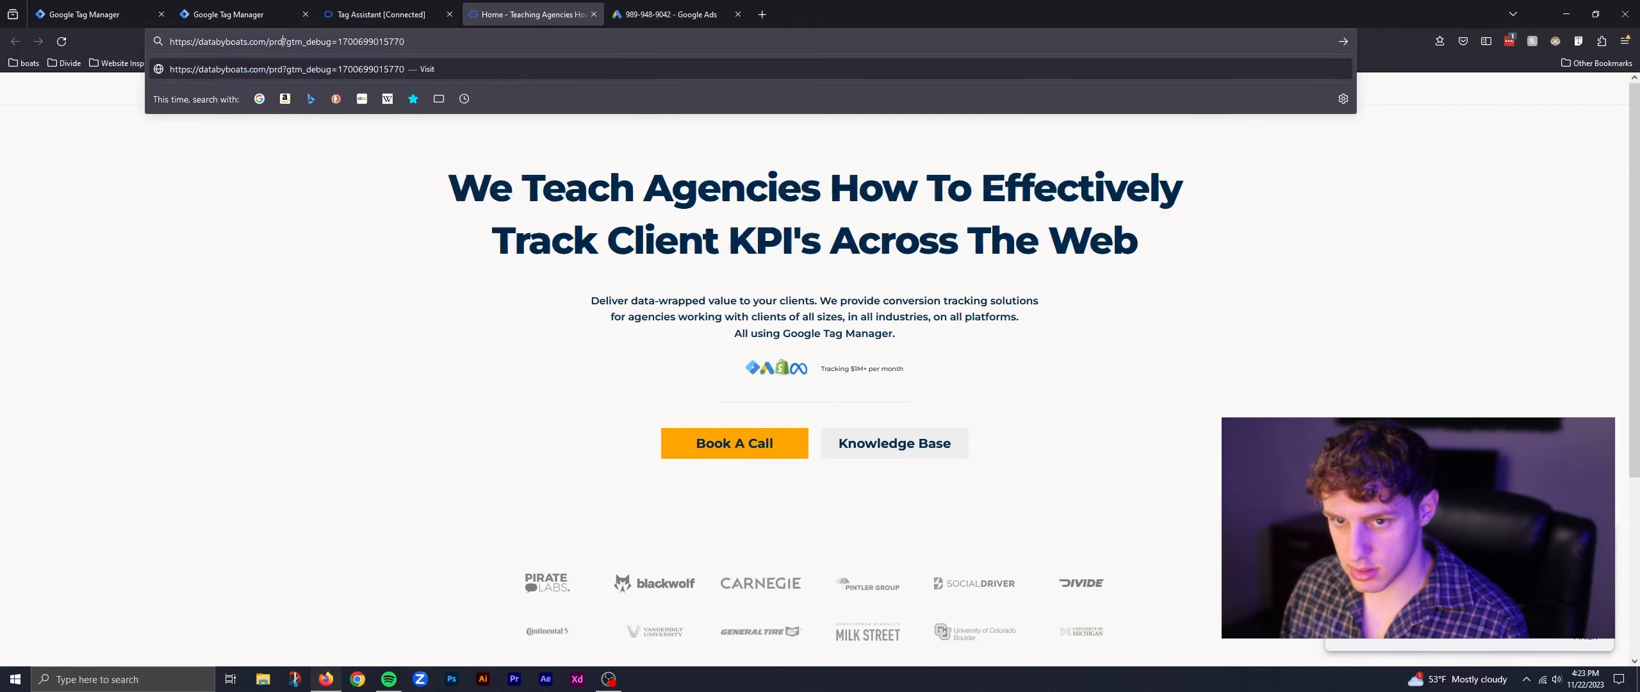
pyautogui.press('BackSpace')
pyautogui.write('oduct/te')
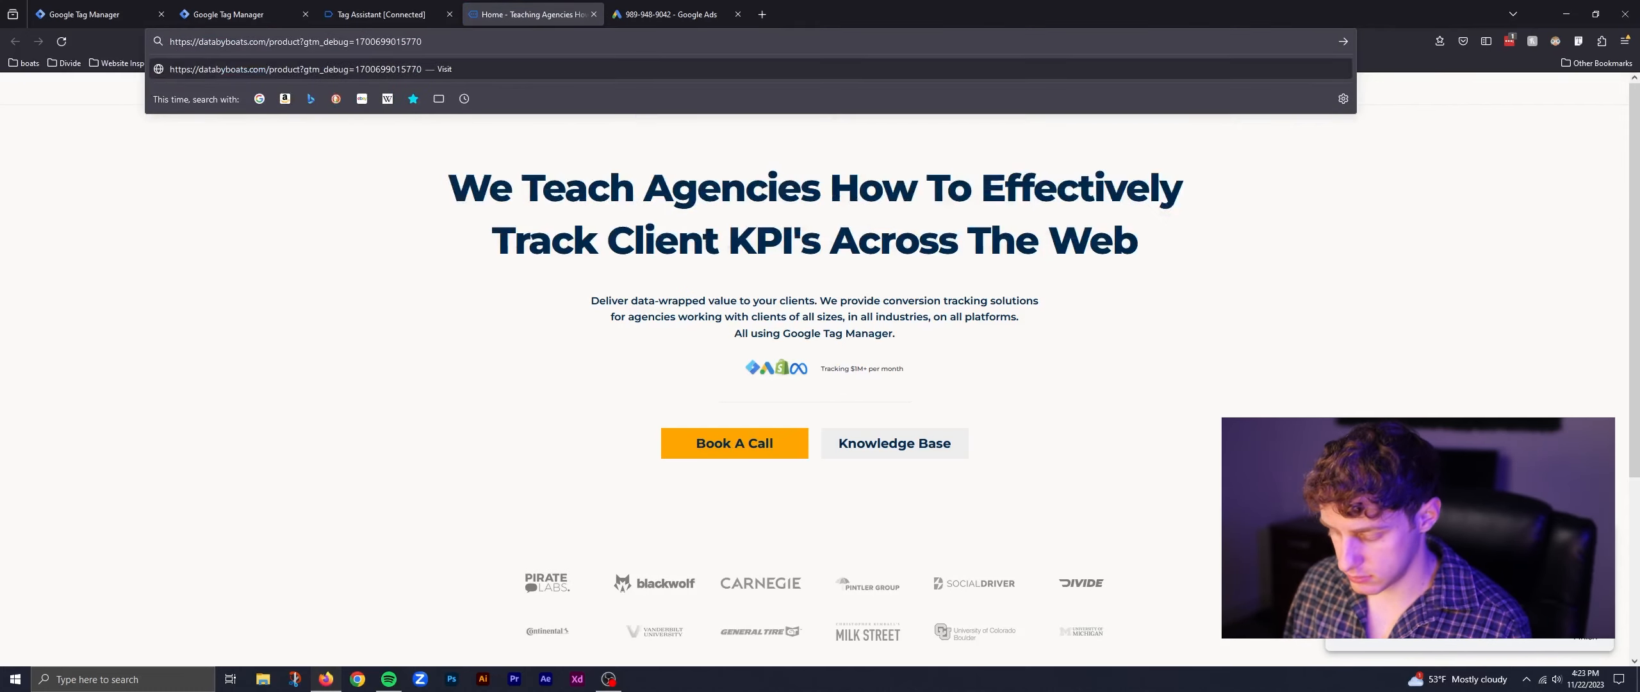
pyautogui.write('st-product')
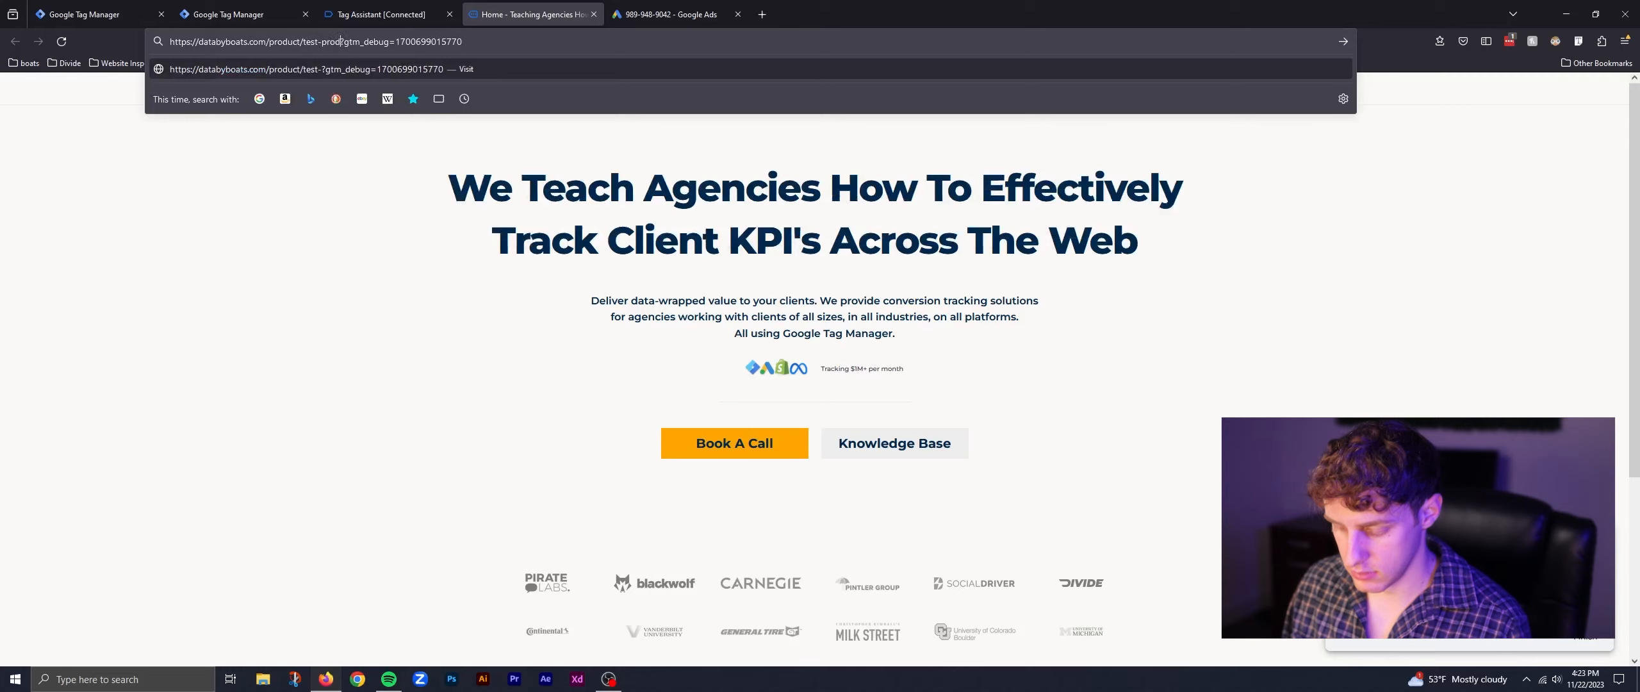
pyautogui.press('Return')
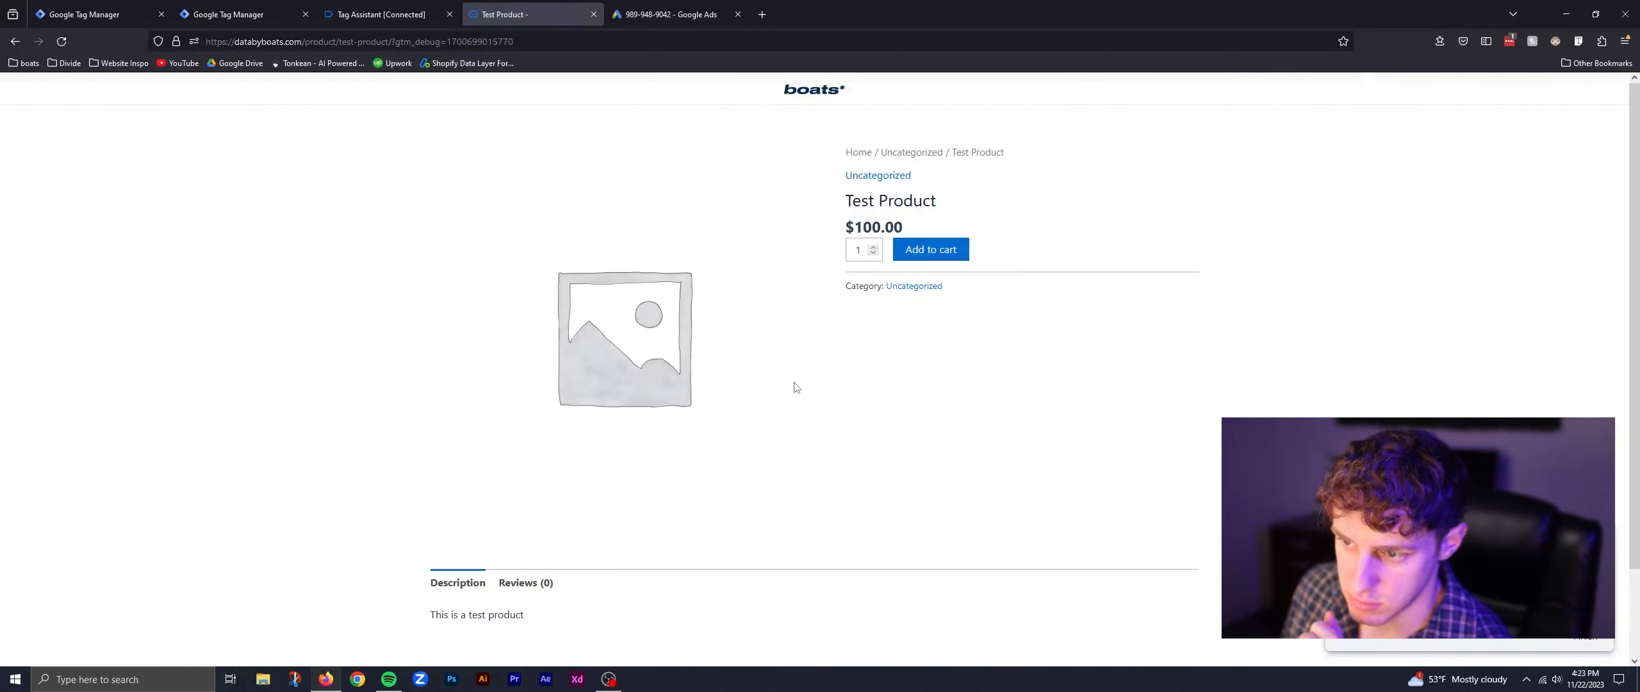
pyautogui.click(909, 249)
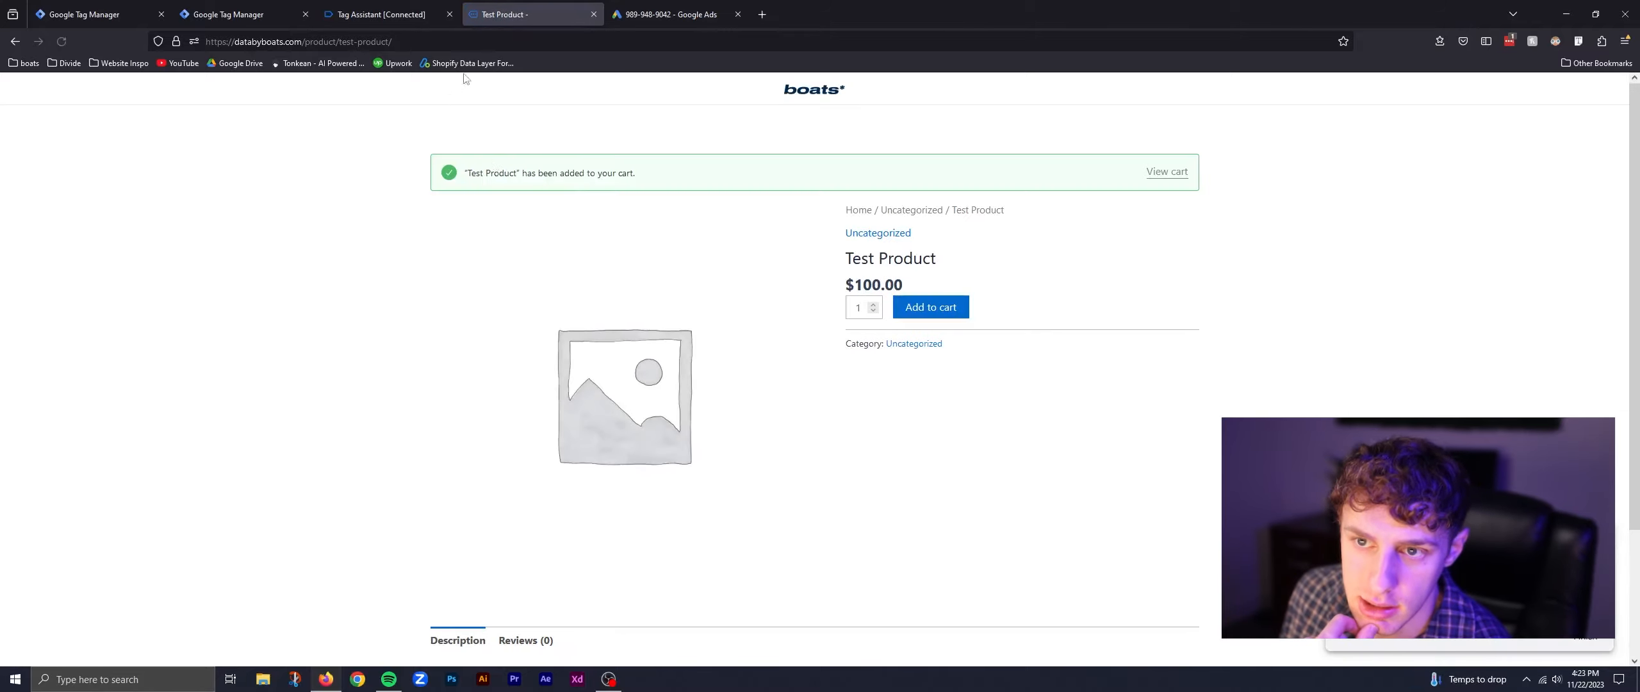
# Step: Switch to Tag Assistant and examine the full data layer push of the add_to_cart event
pyautogui.click(381, 14)
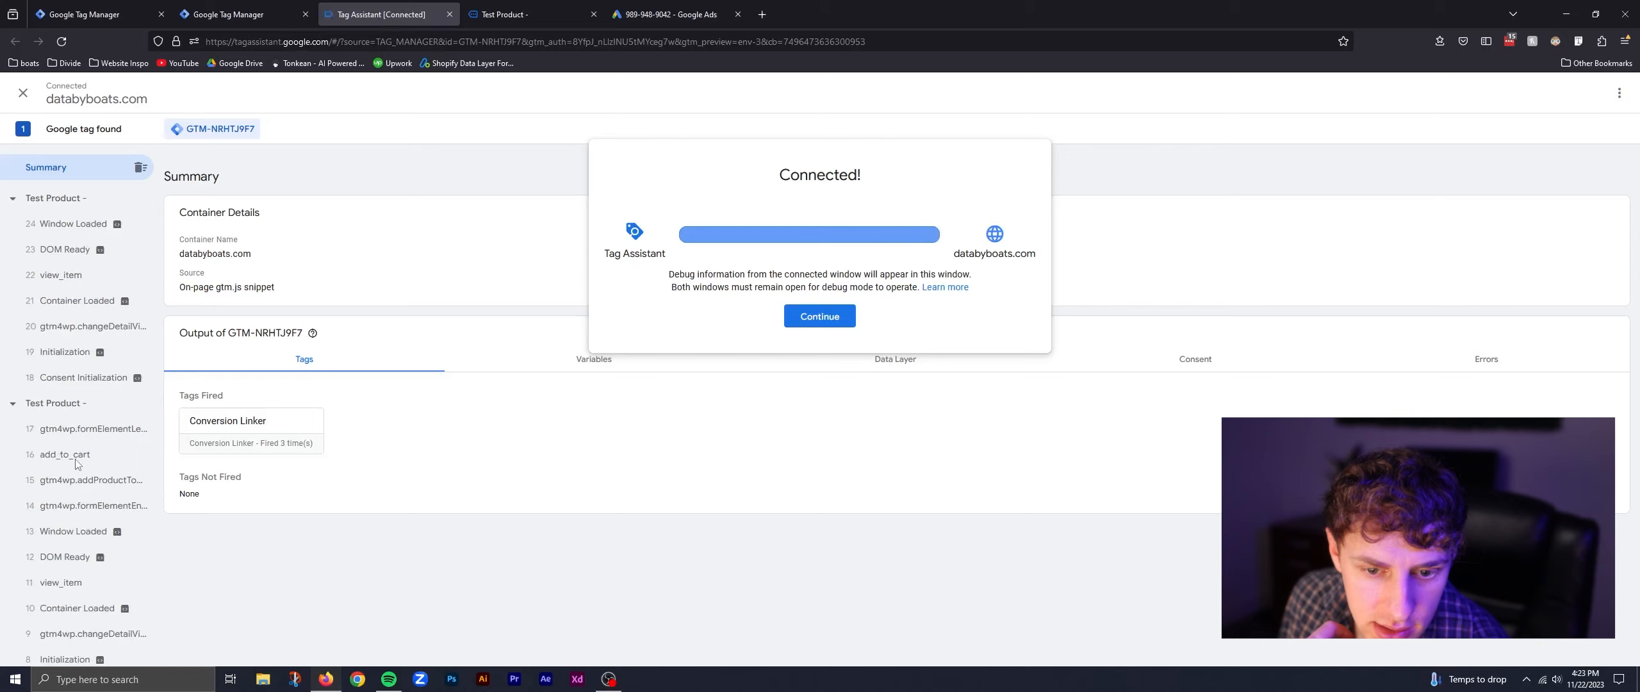
pyautogui.click(813, 318)
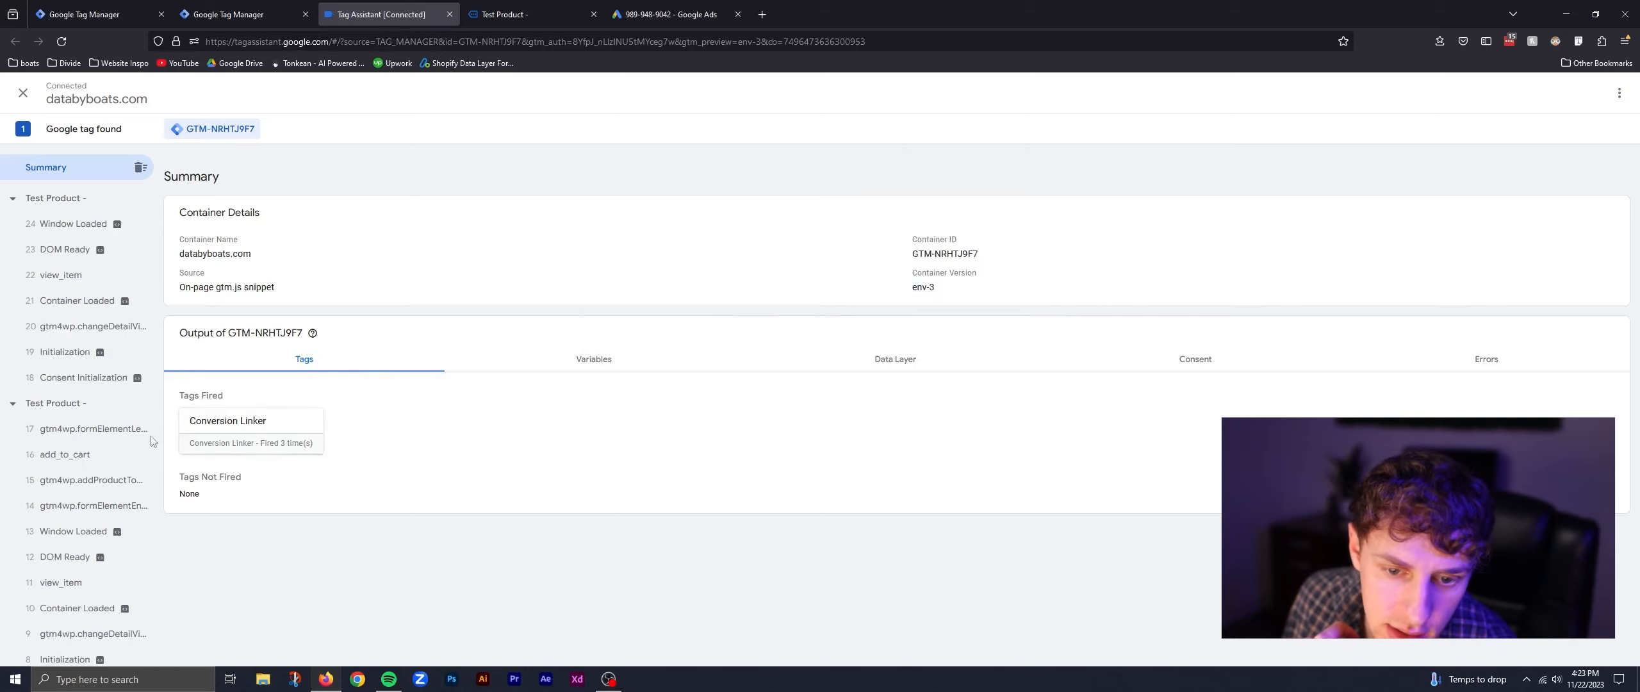
pyautogui.click(77, 456)
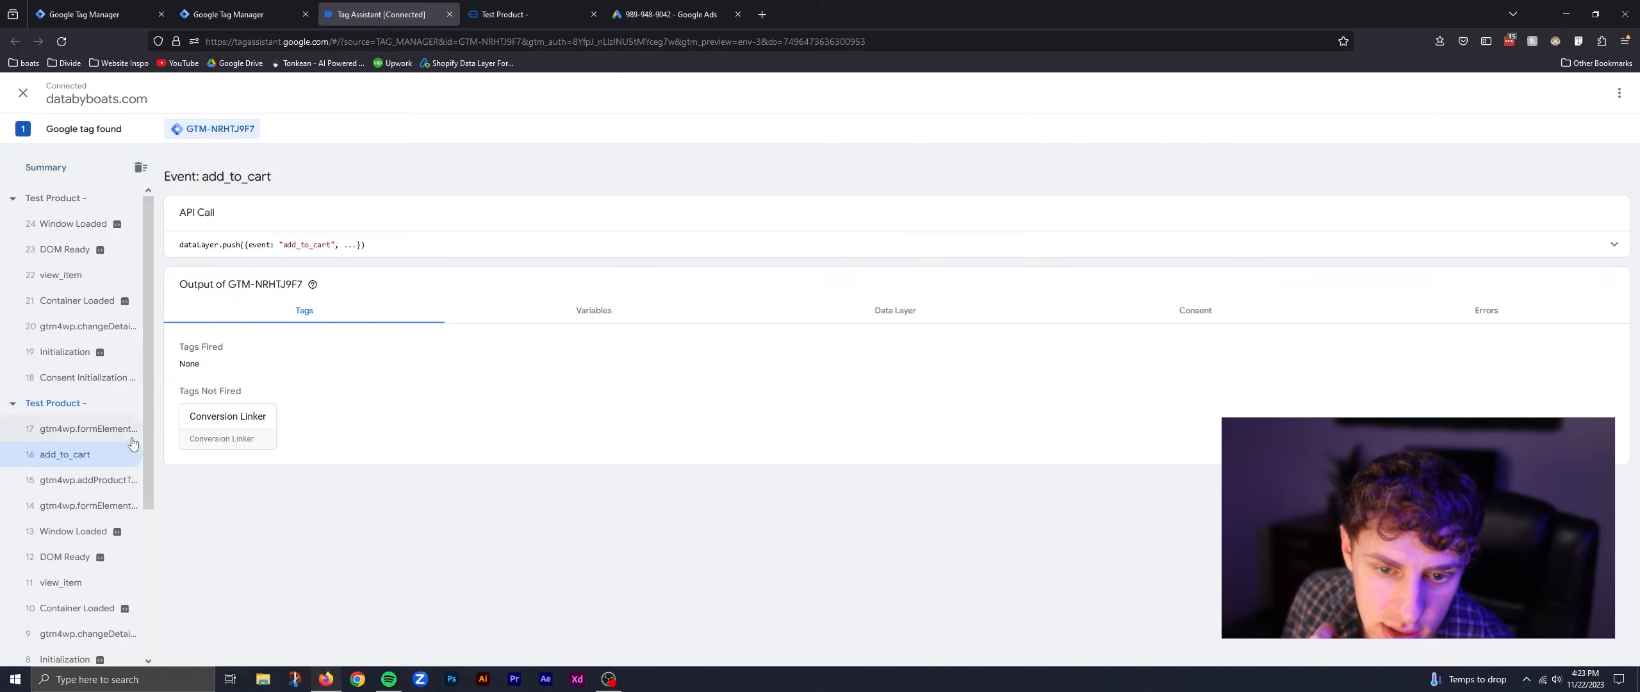
pyautogui.click(441, 258)
pyautogui.moveTo(274, 438); pyautogui.dragTo(191, 281)
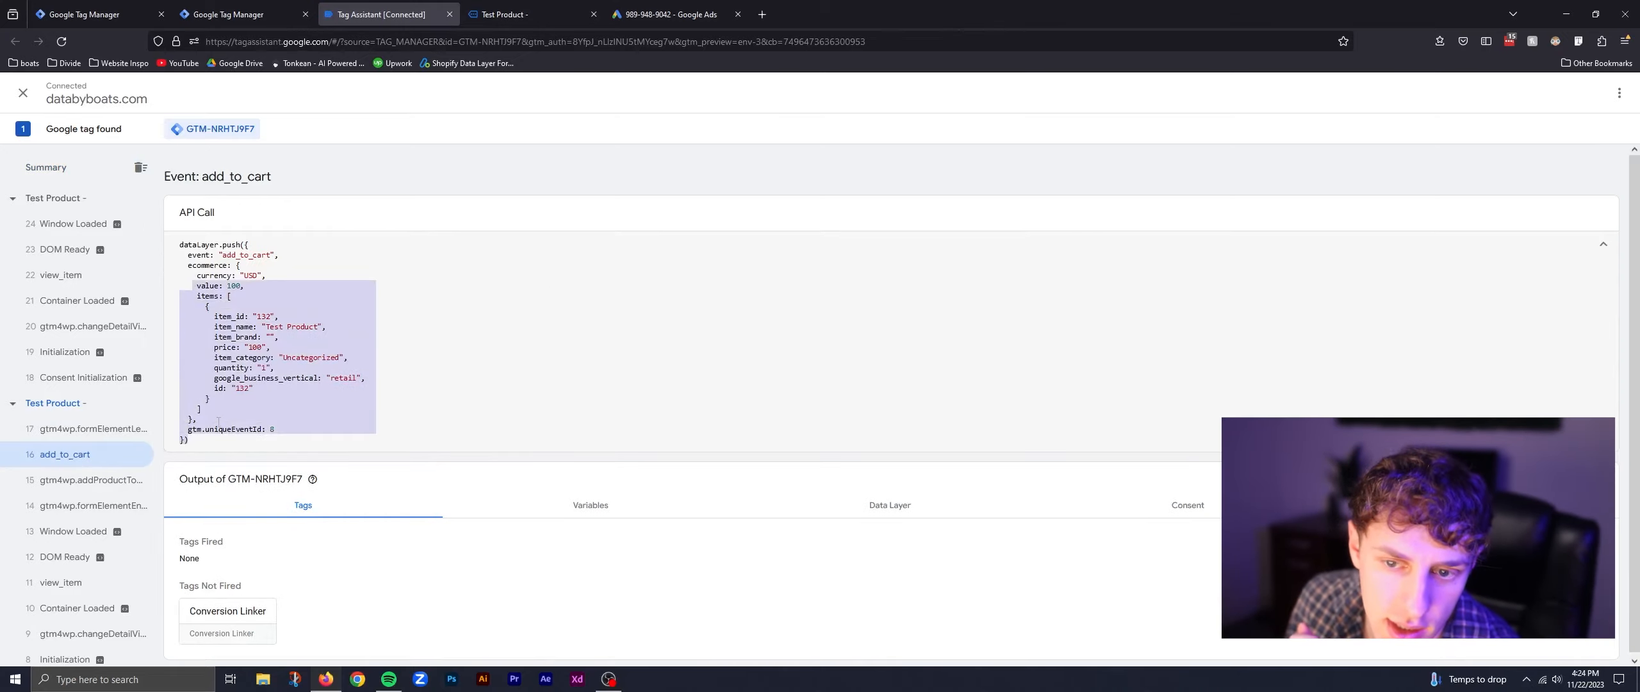
pyautogui.click(203, 441)
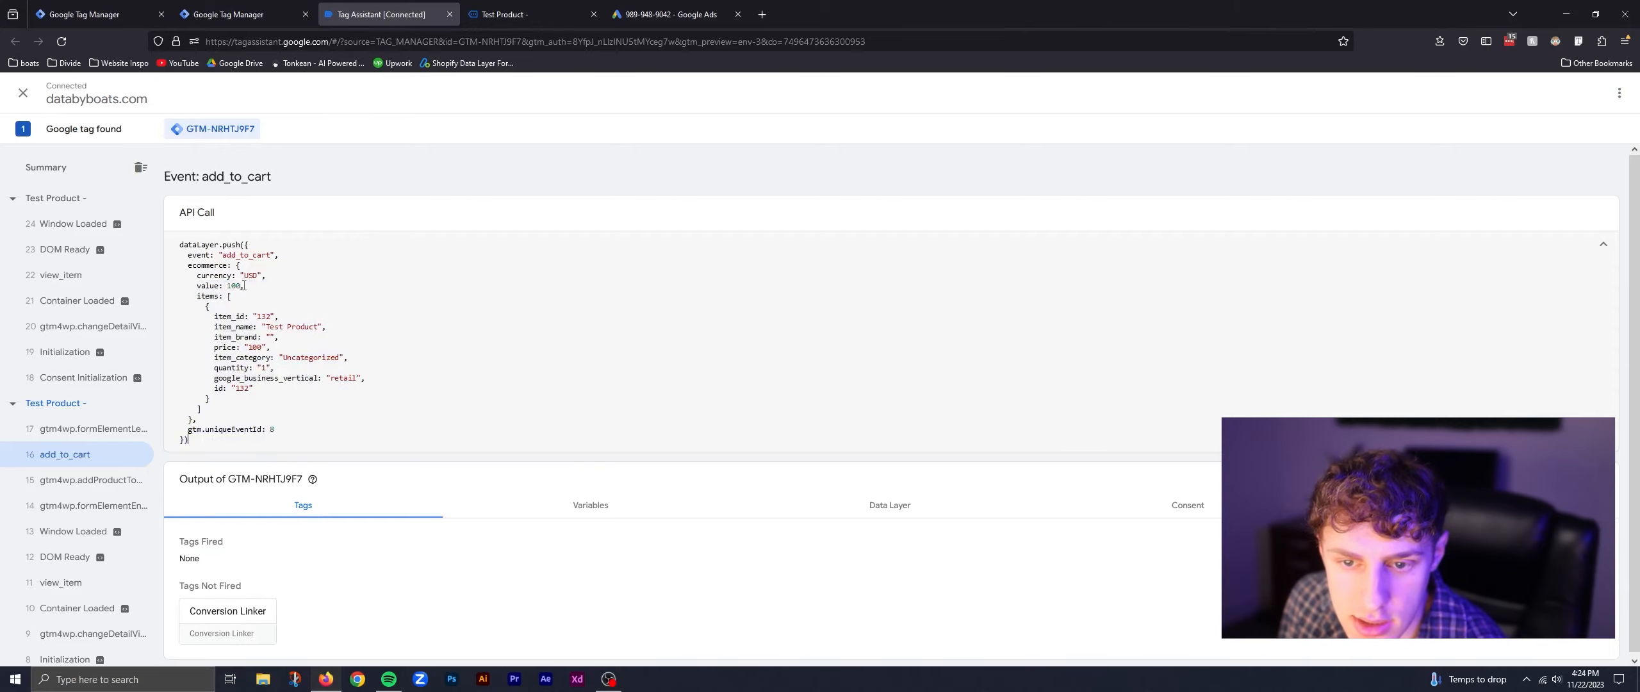
# Step: Compare the tag's Conversion Value and Currency Code fields with the ecommerce currency and value in the add_to_cart event
pyautogui.click(96, 8)
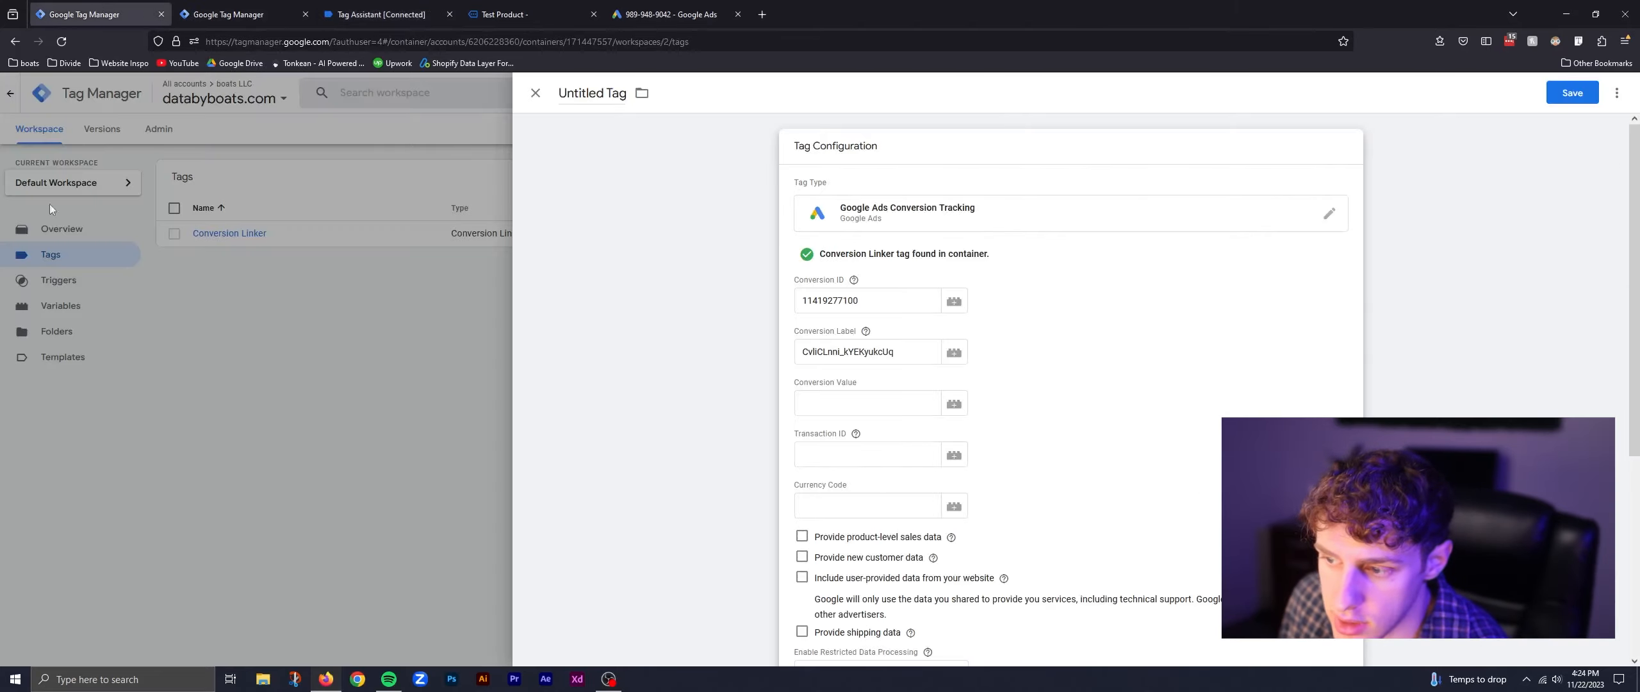
pyautogui.click(872, 405)
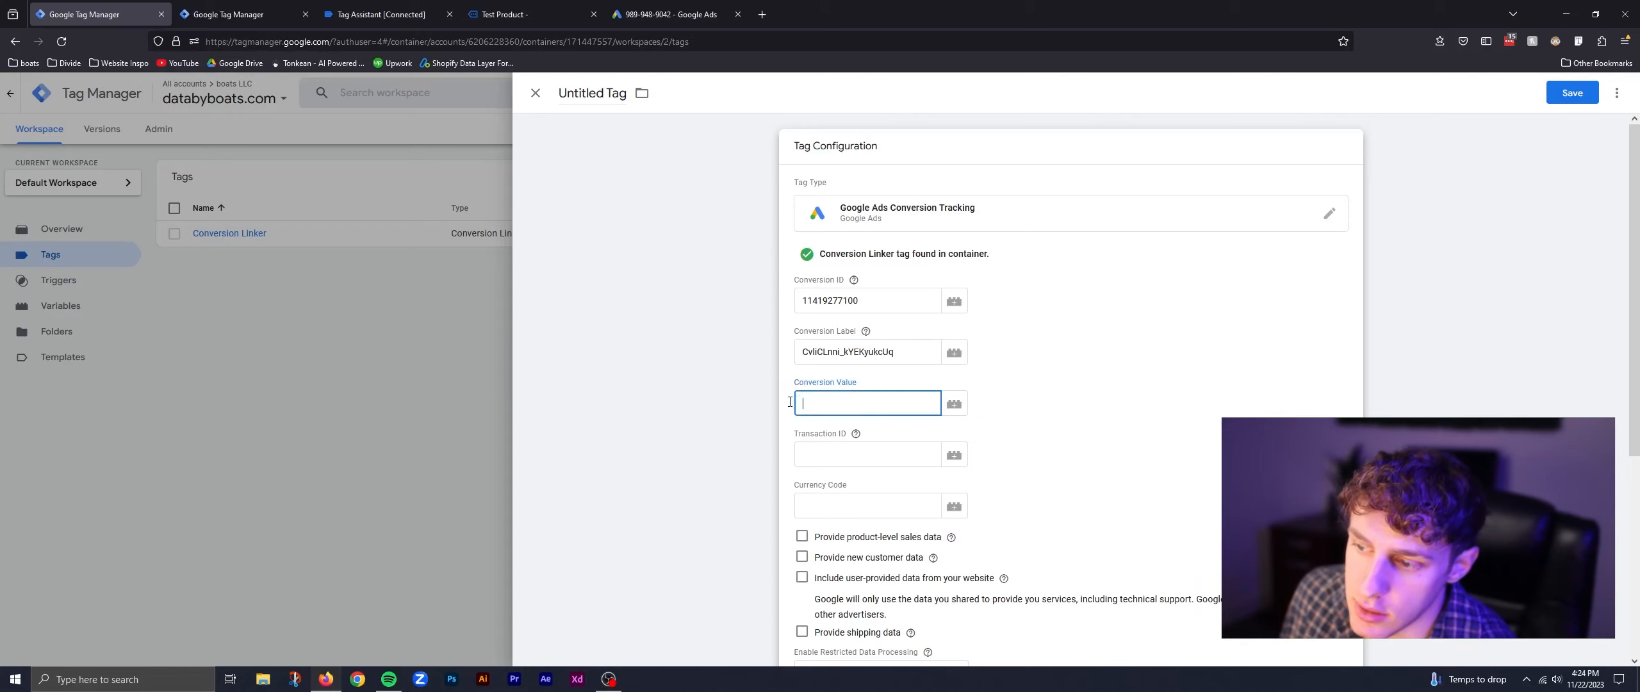
pyautogui.click(792, 505)
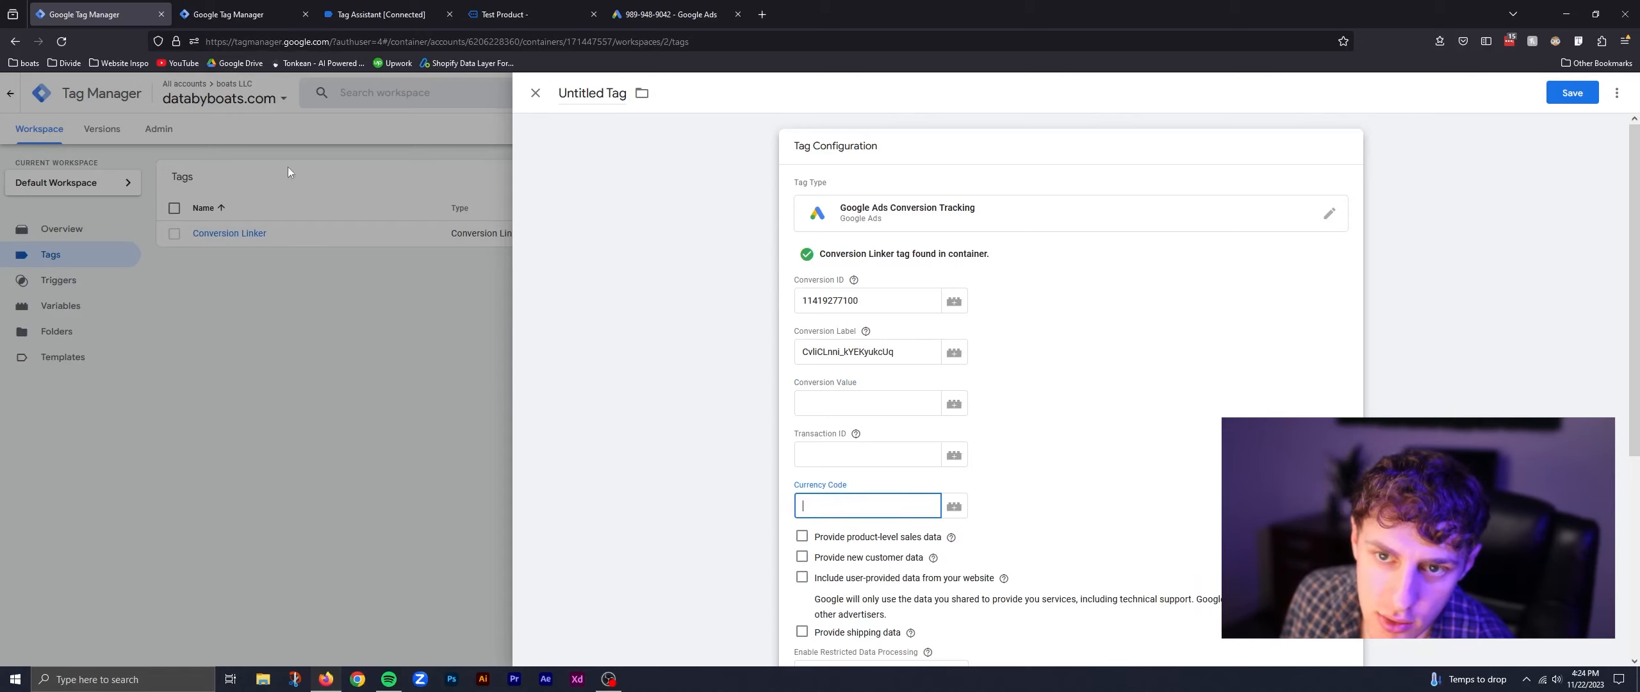
pyautogui.click(228, 11)
pyautogui.click(372, 6)
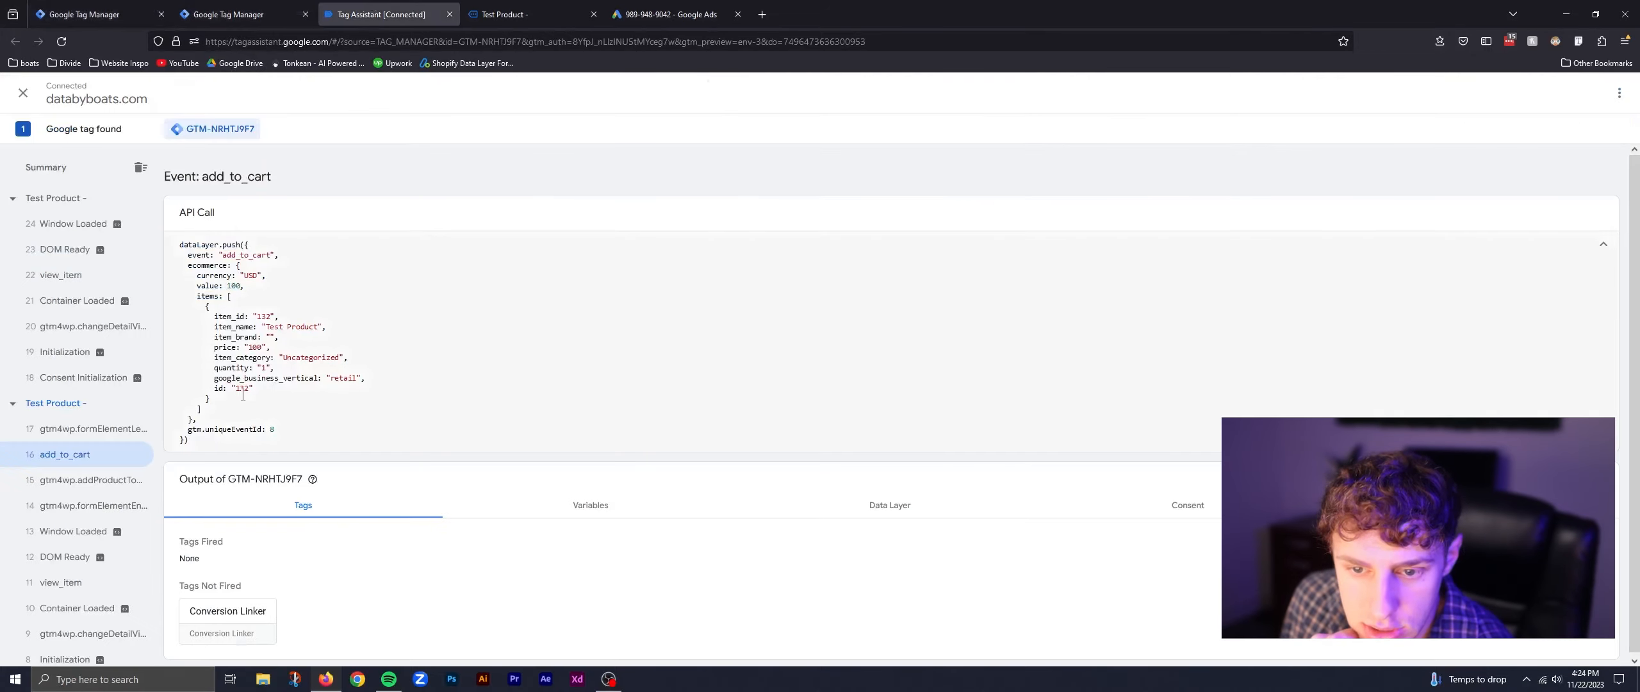
pyautogui.moveTo(246, 282); pyautogui.dragTo(184, 279)
pyautogui.click(218, 278)
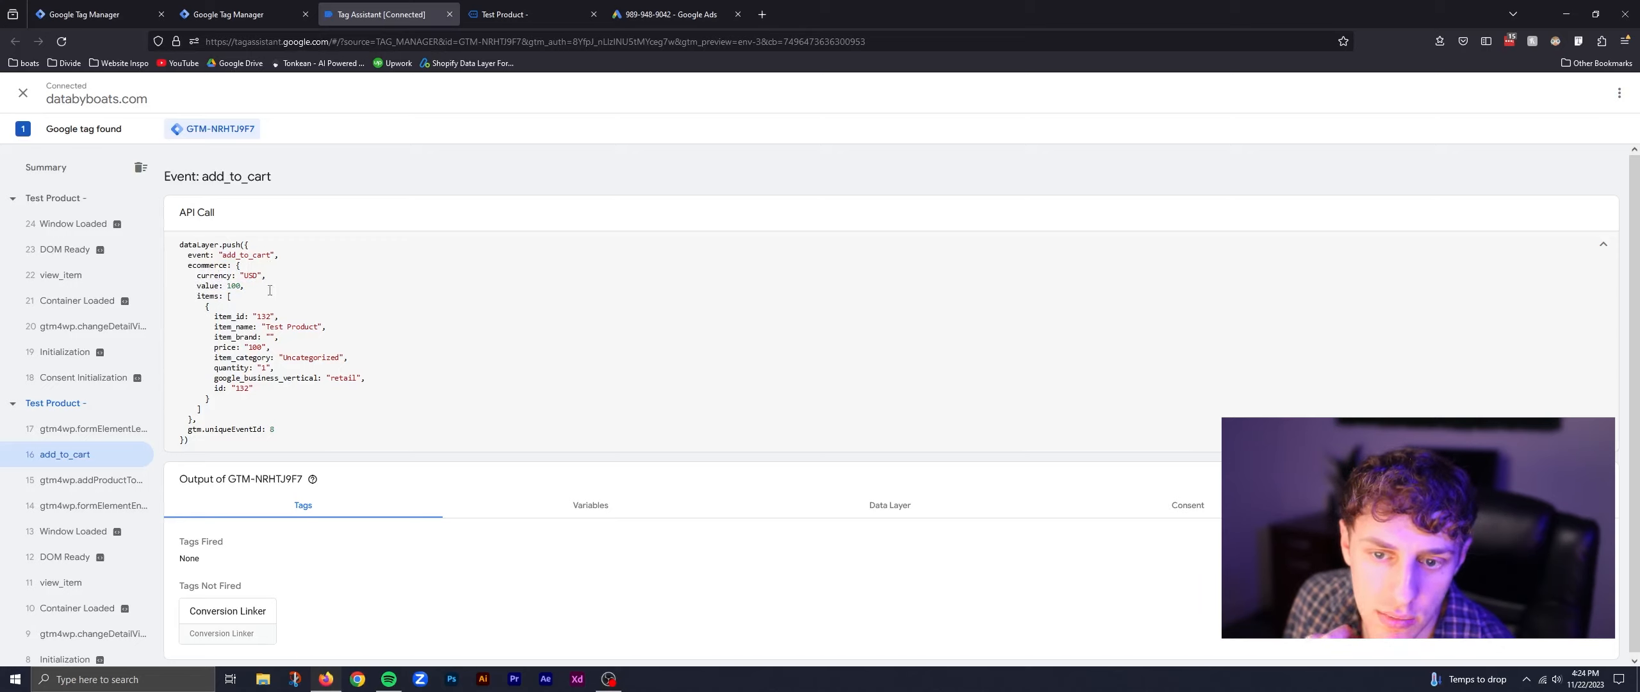
pyautogui.moveTo(250, 285); pyautogui.dragTo(184, 263)
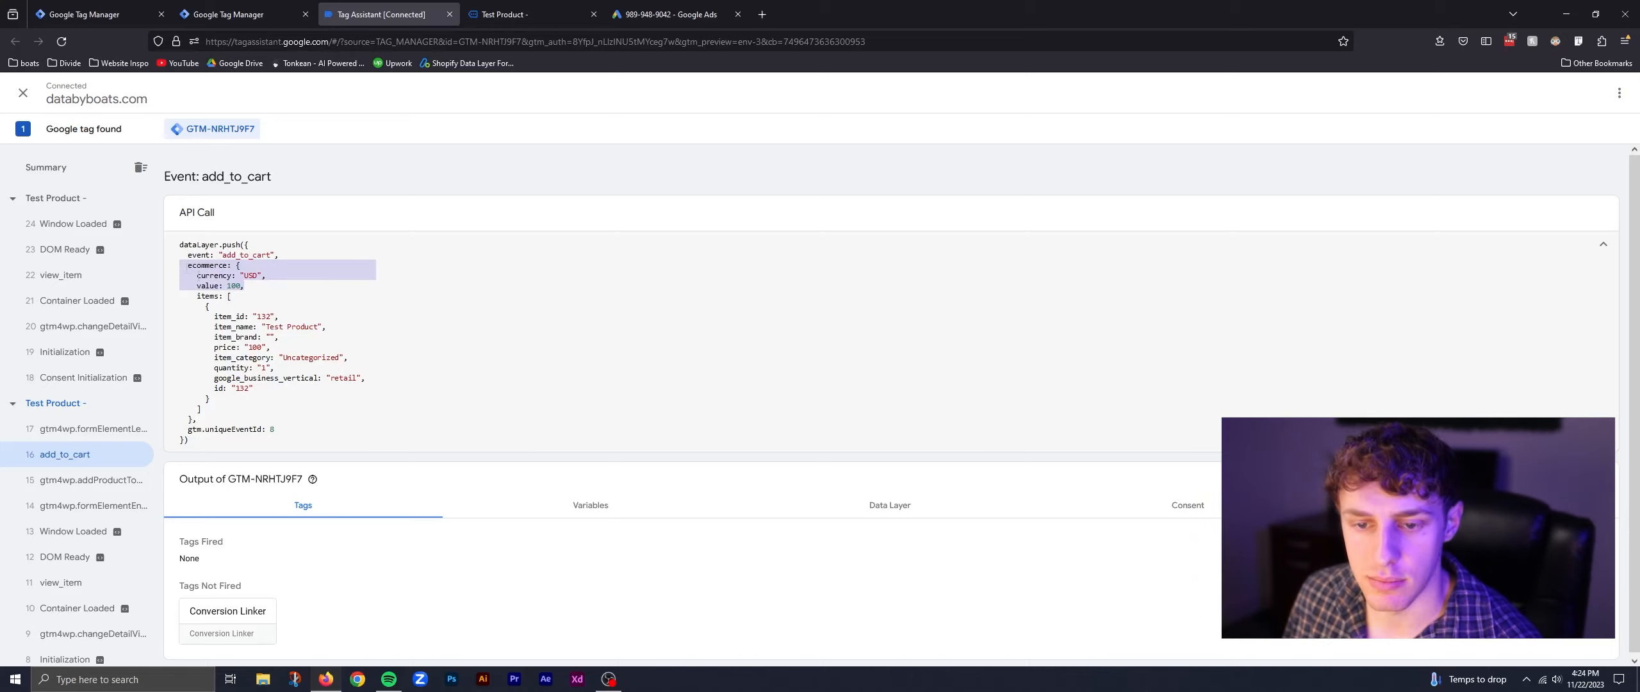
# Step: Create a new variable of type Data Layer Variable for the tag's Conversion Value
pyautogui.click(100, 9)
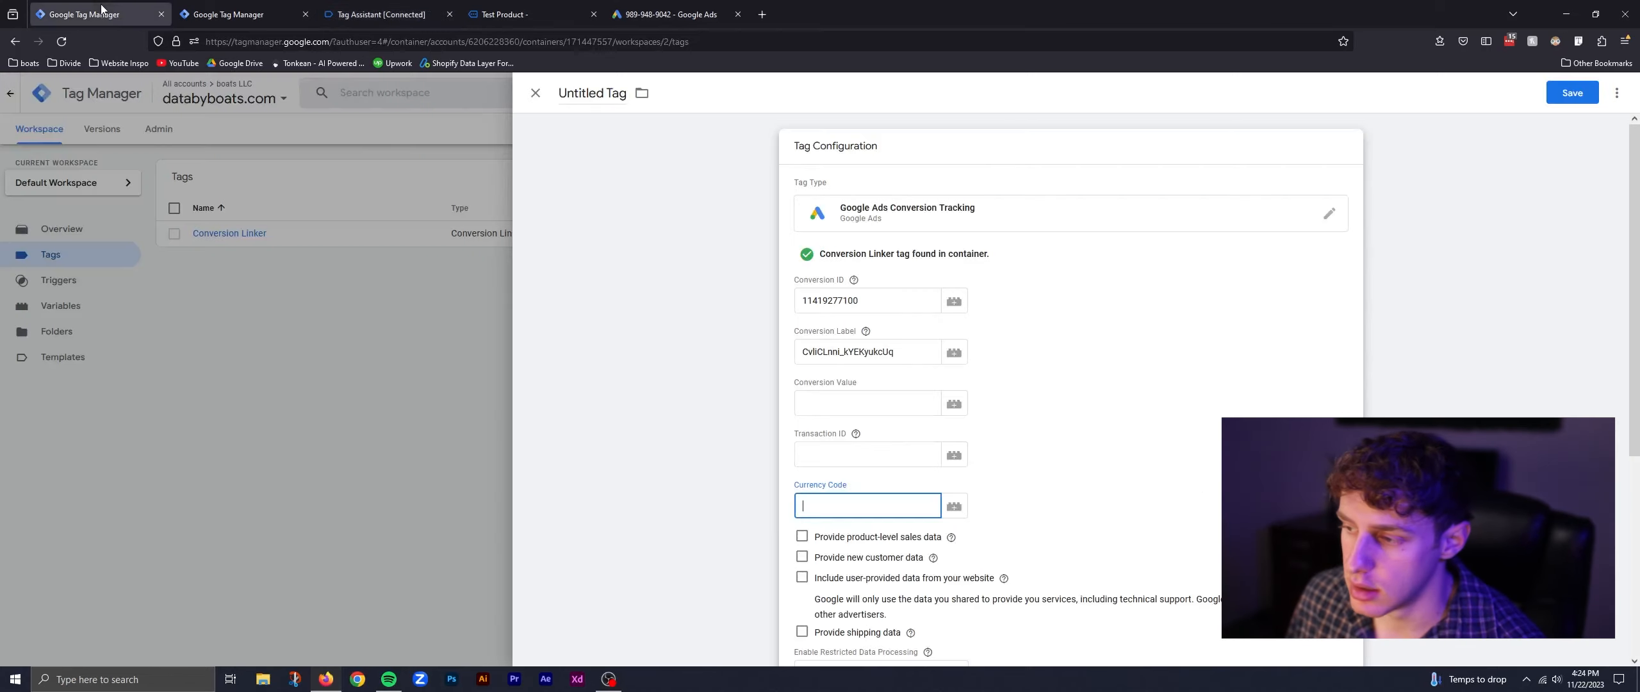
pyautogui.click(935, 404)
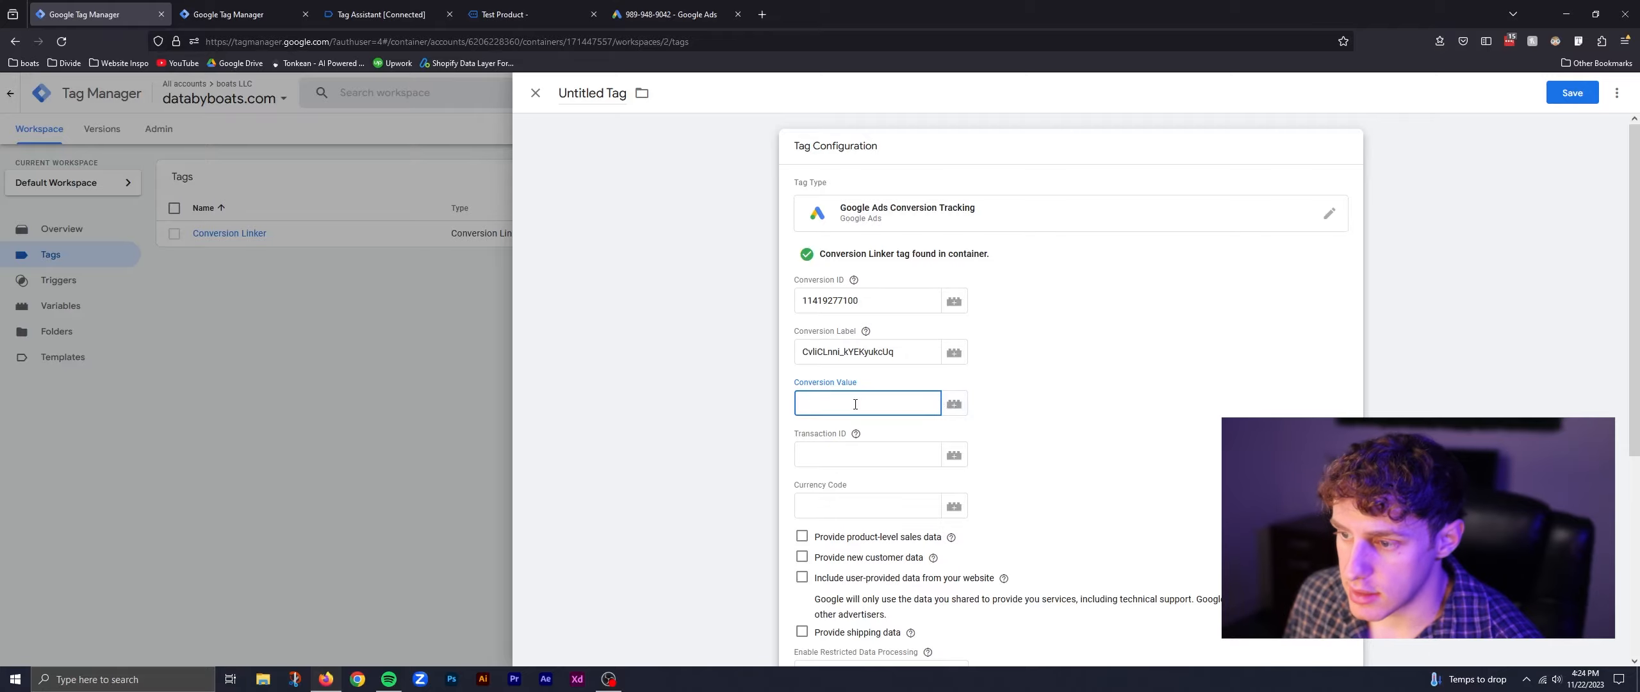
pyautogui.click(954, 404)
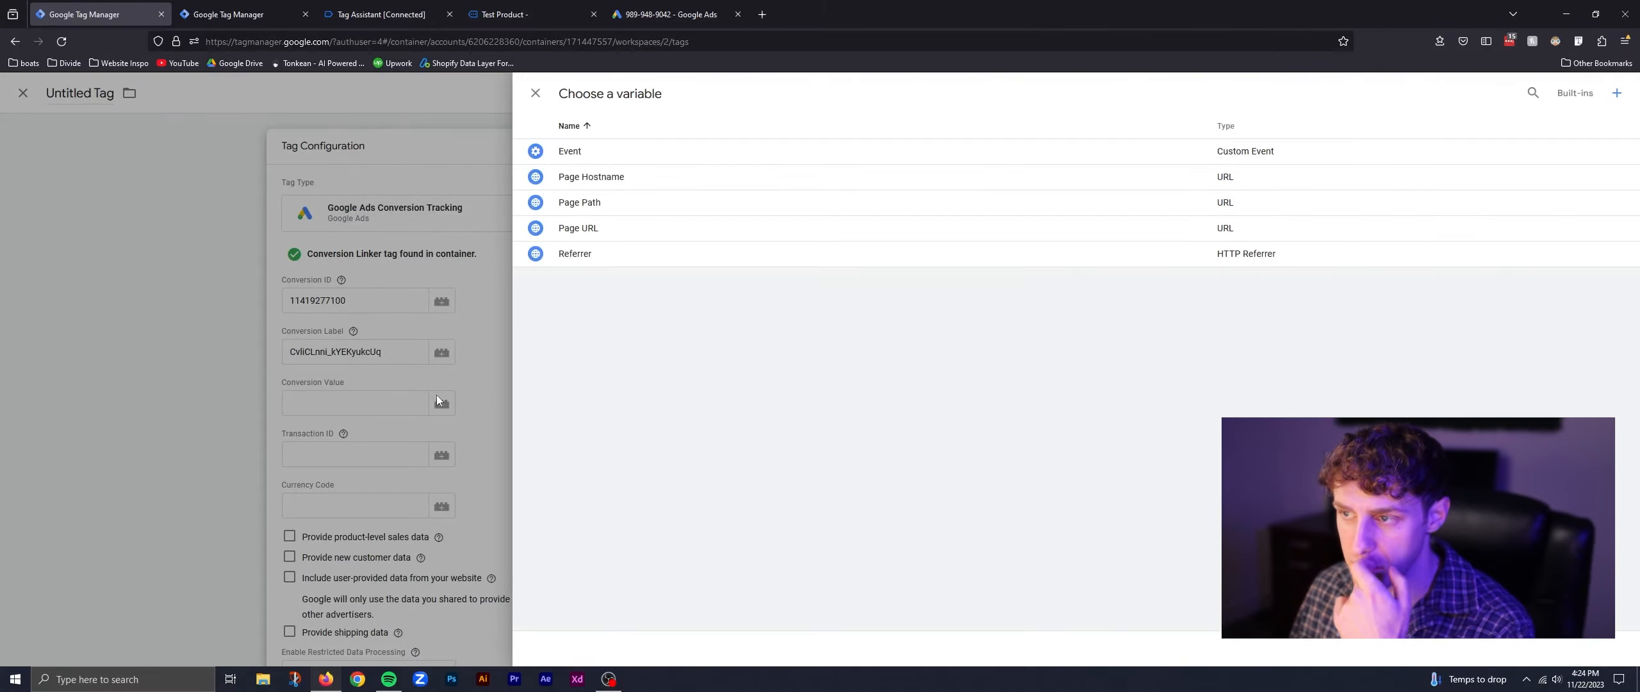
pyautogui.click(1618, 94)
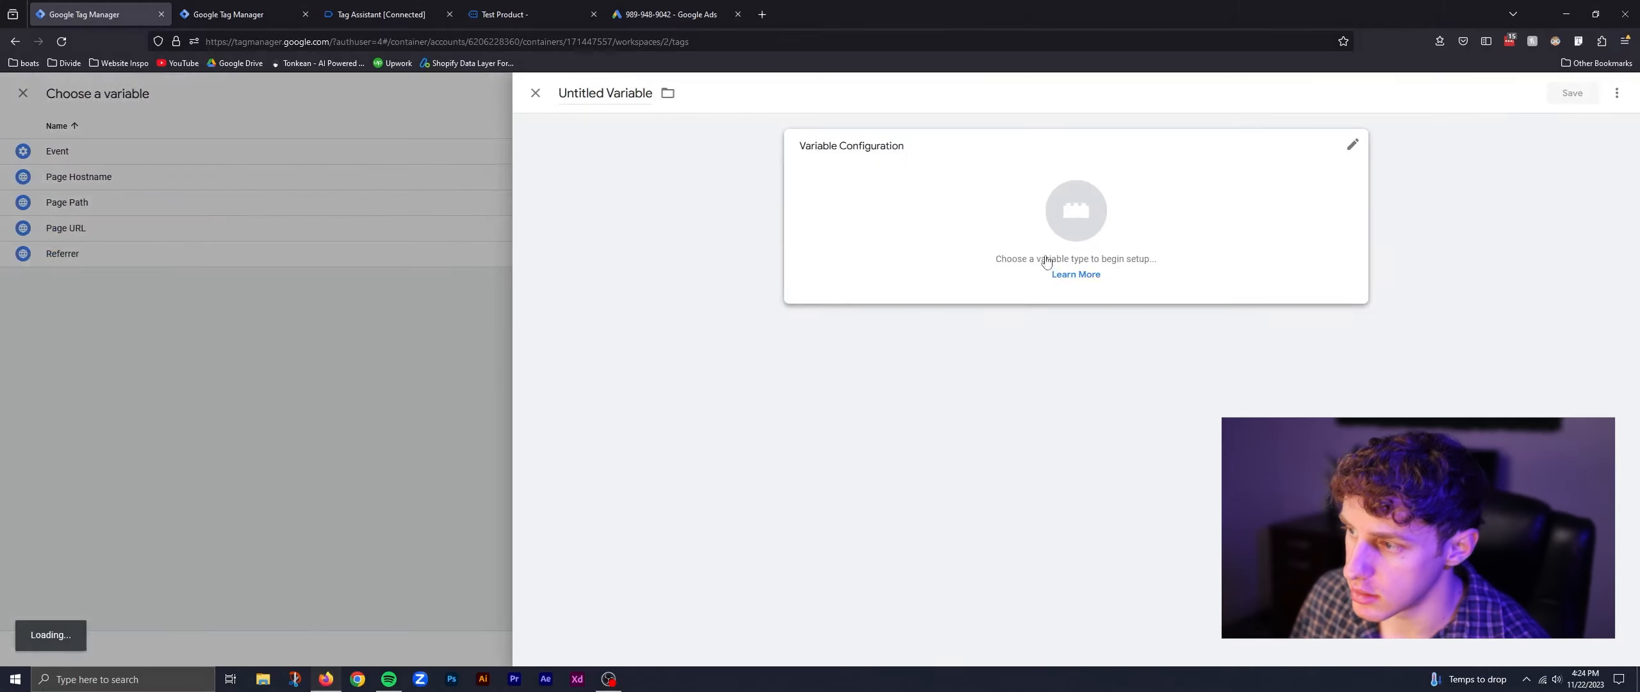
pyautogui.click(864, 194)
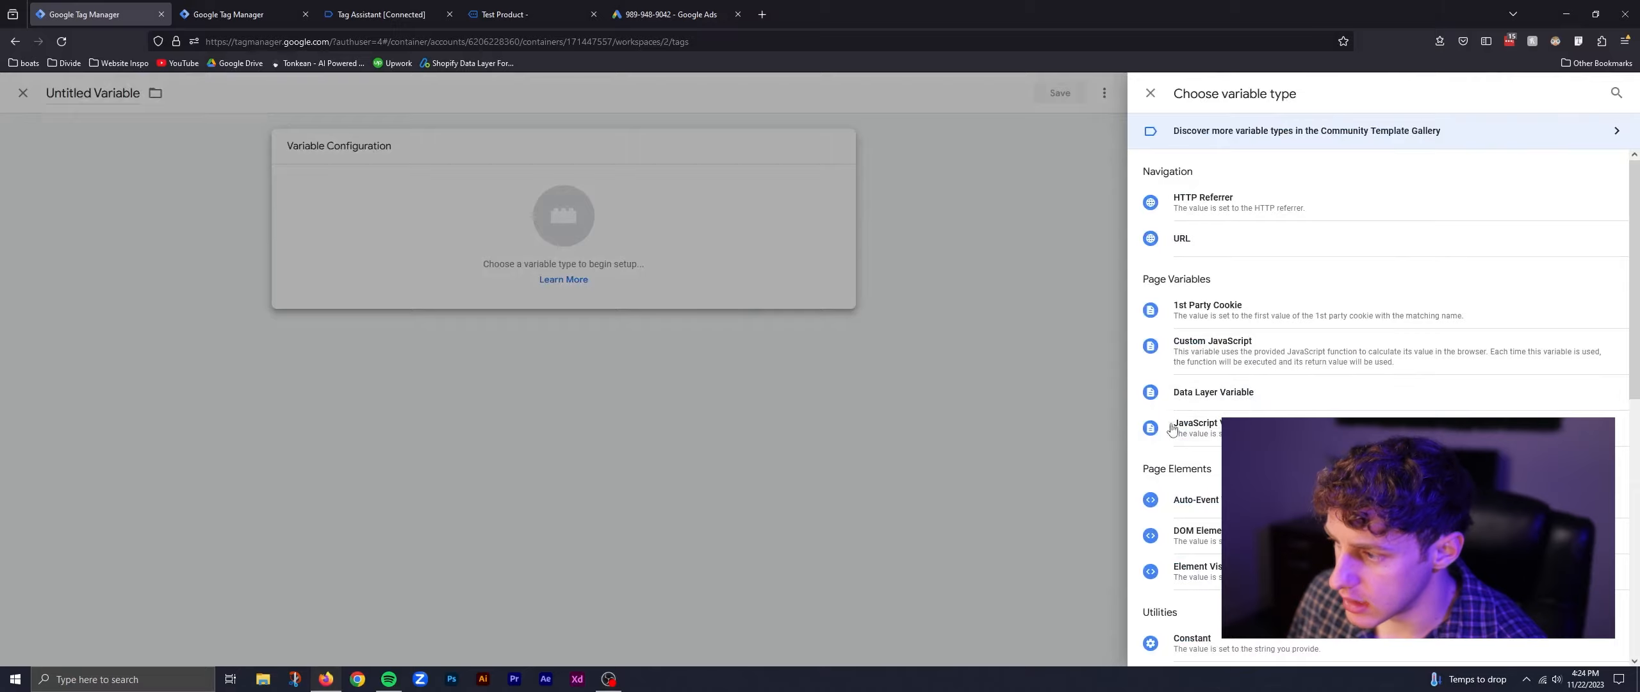
pyautogui.click(1203, 399)
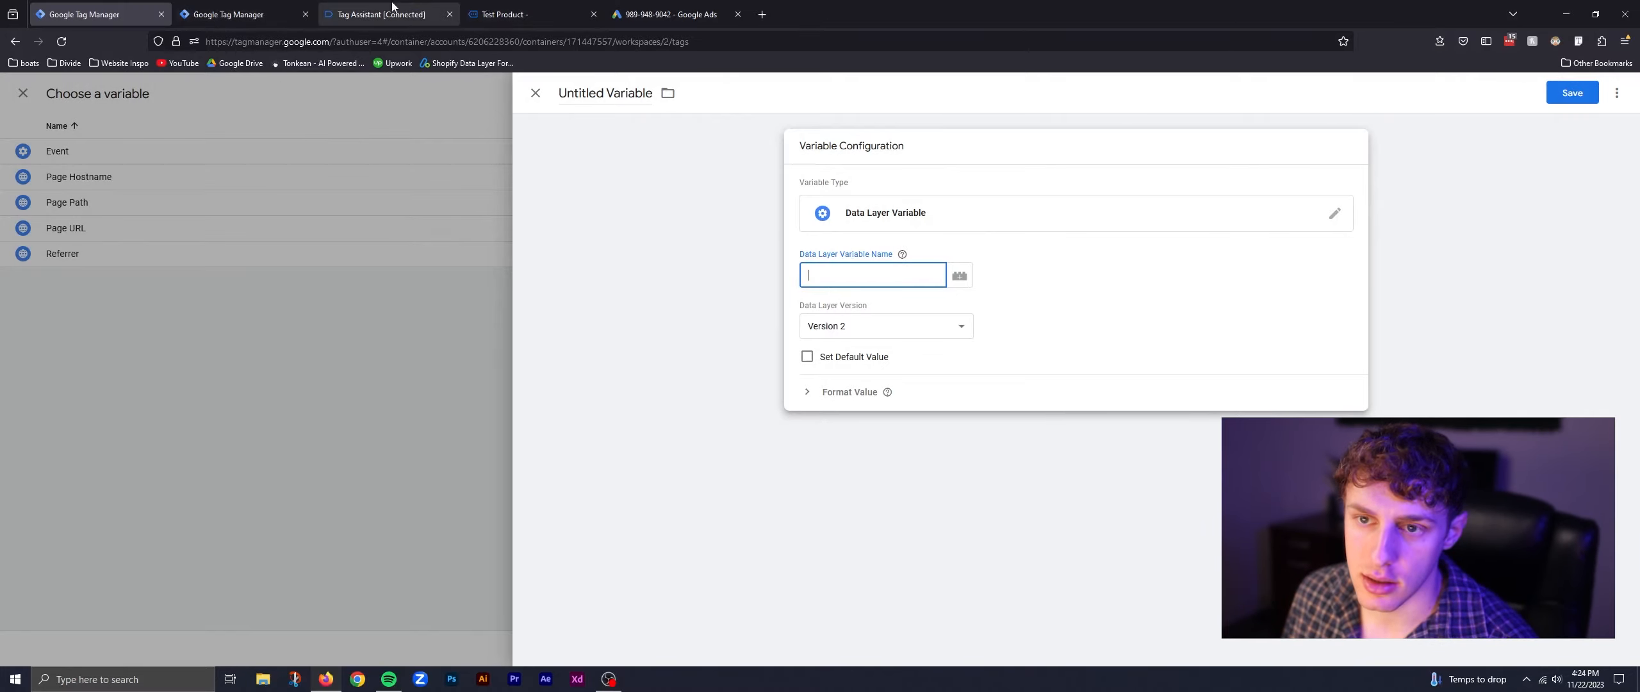
# Step: Check the ecommerce object of the add_to_cart event in Tag Assistant and set the Data Layer Variable Name to ecommerce.value
pyautogui.click(359, 14)
pyautogui.click(241, 274)
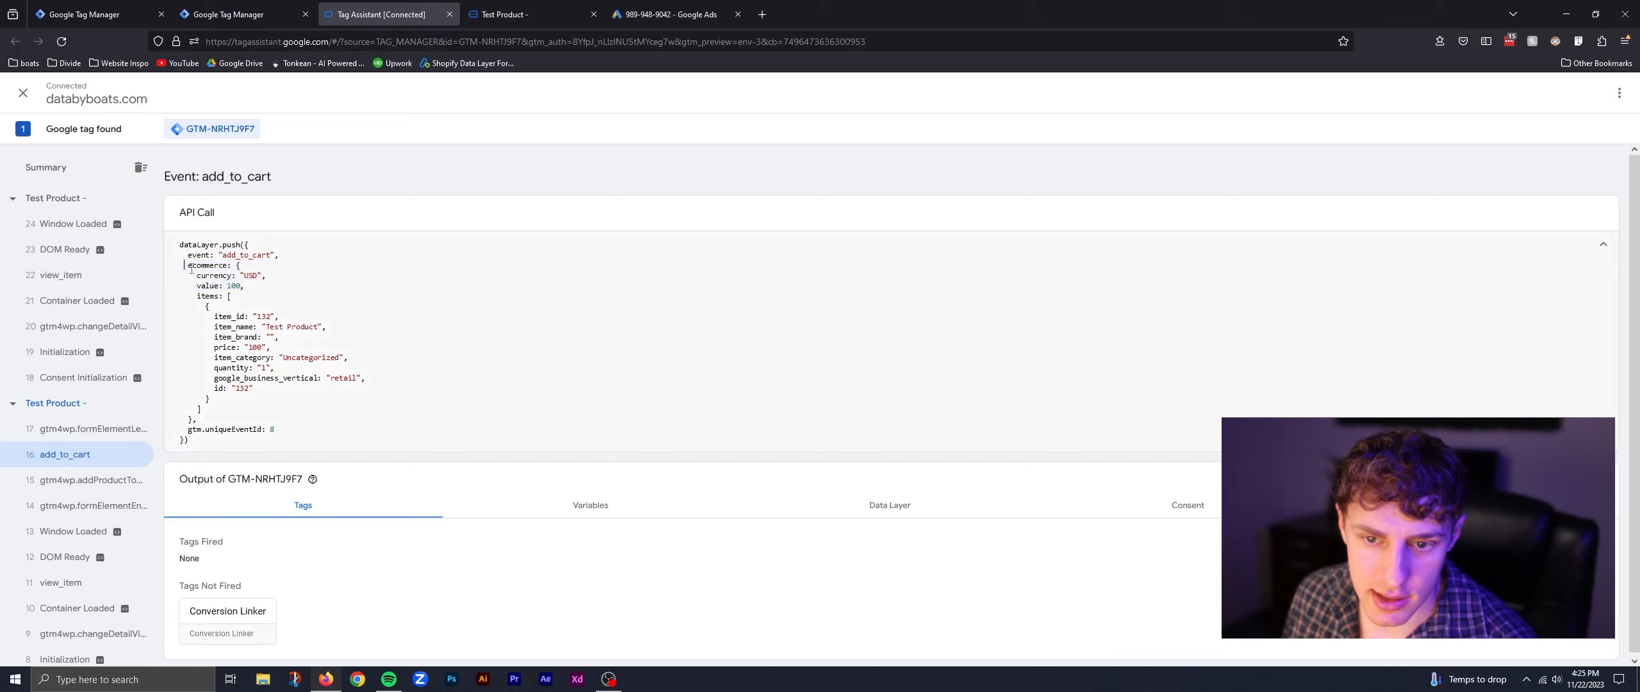
pyautogui.moveTo(188, 267); pyautogui.dragTo(236, 265)
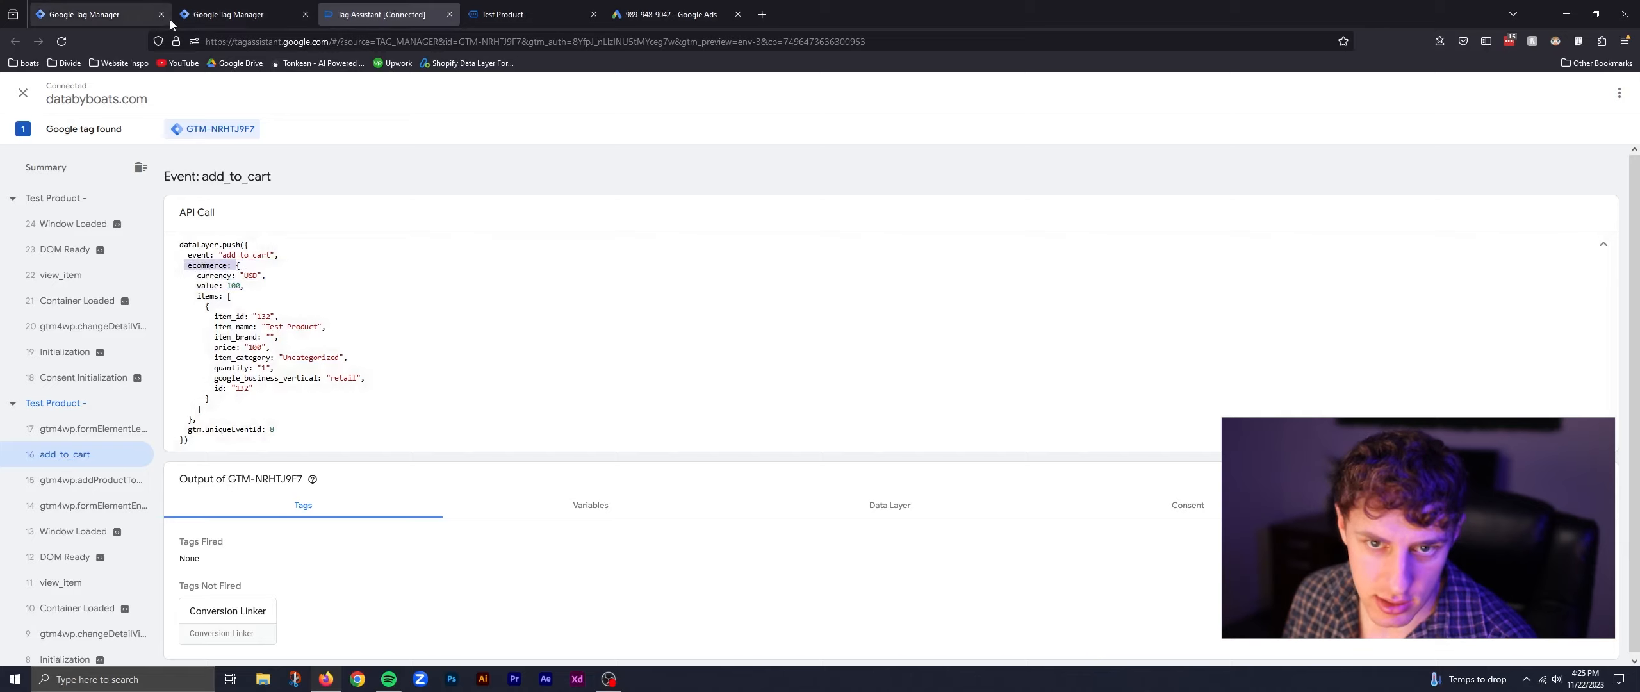
pyautogui.click(144, 14)
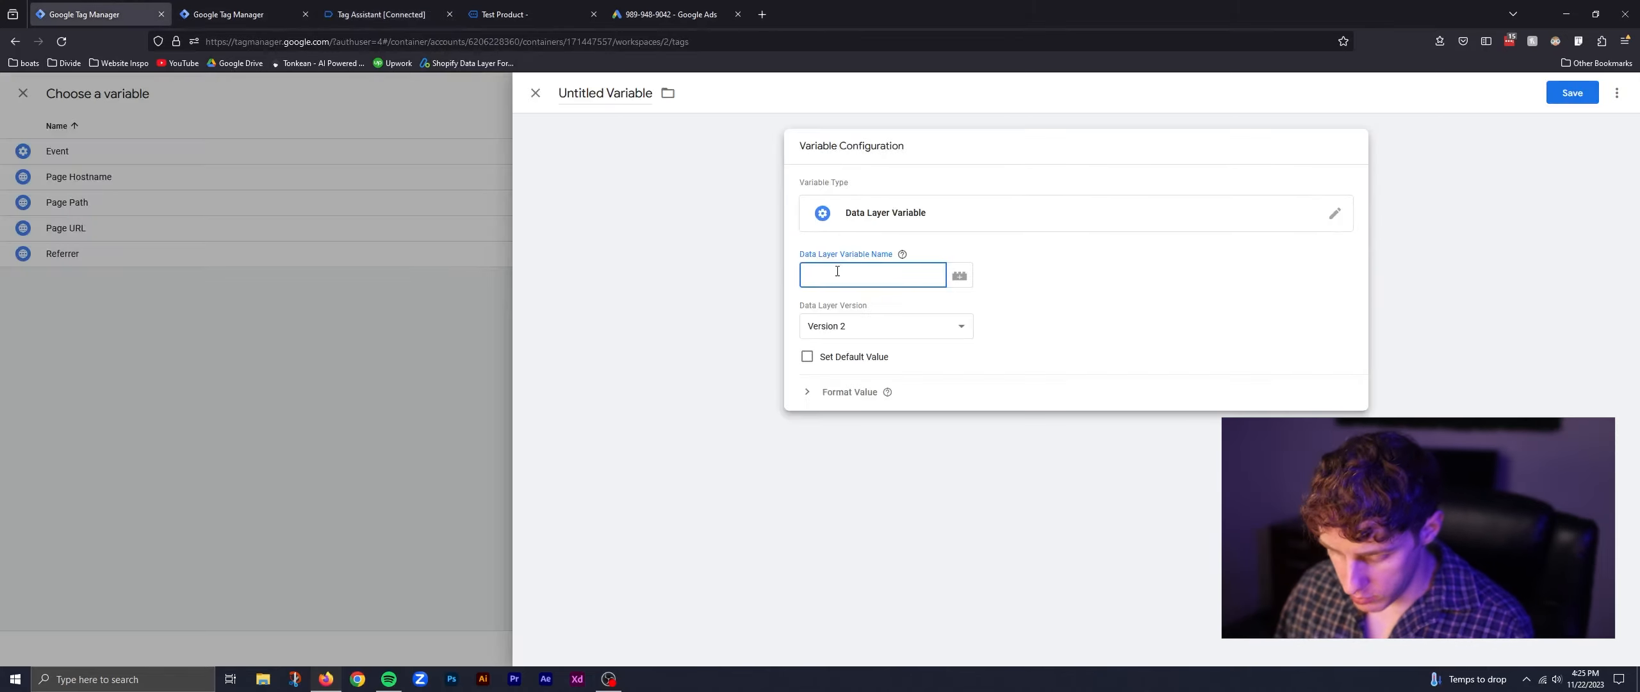
pyautogui.write('ecommerce.value')
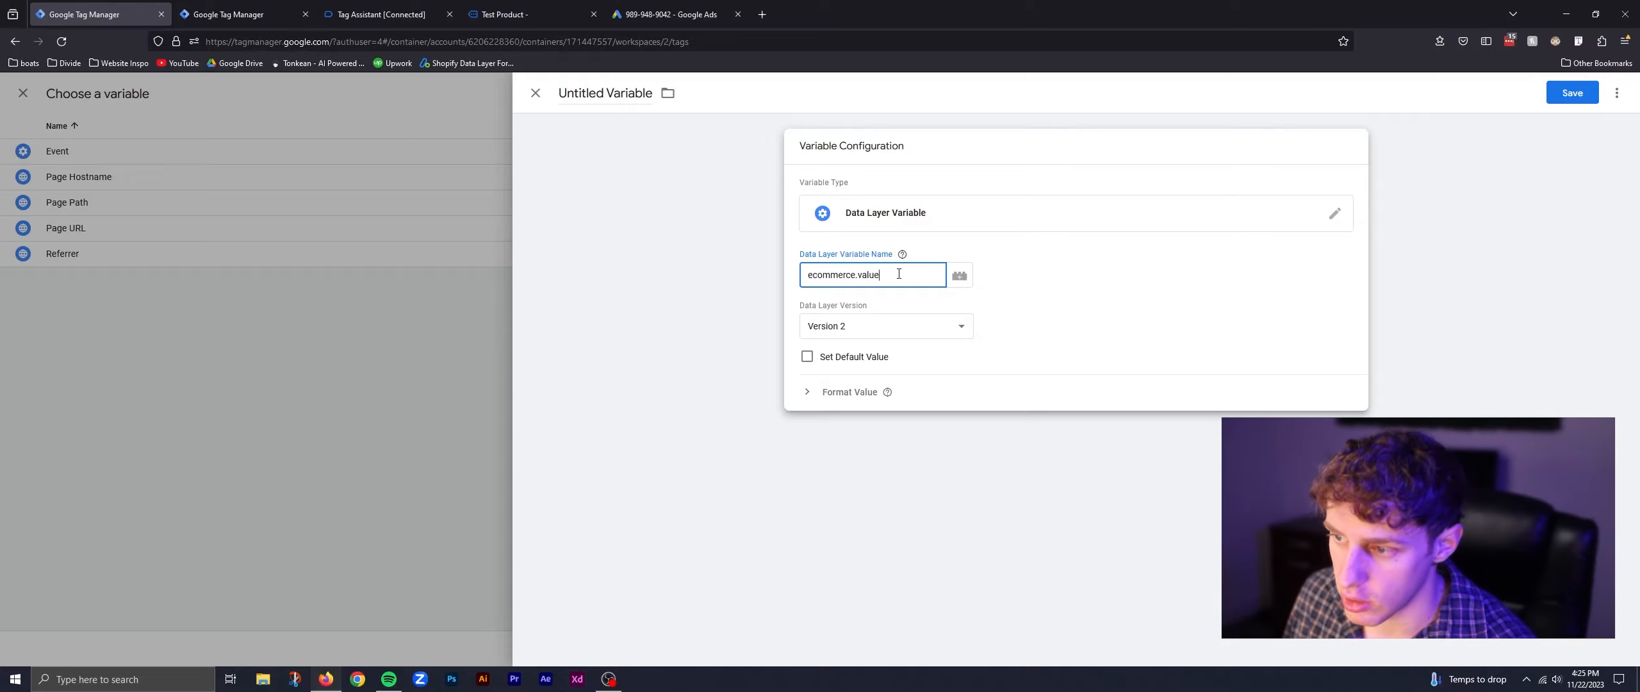
pyautogui.doubleClick(861, 281)
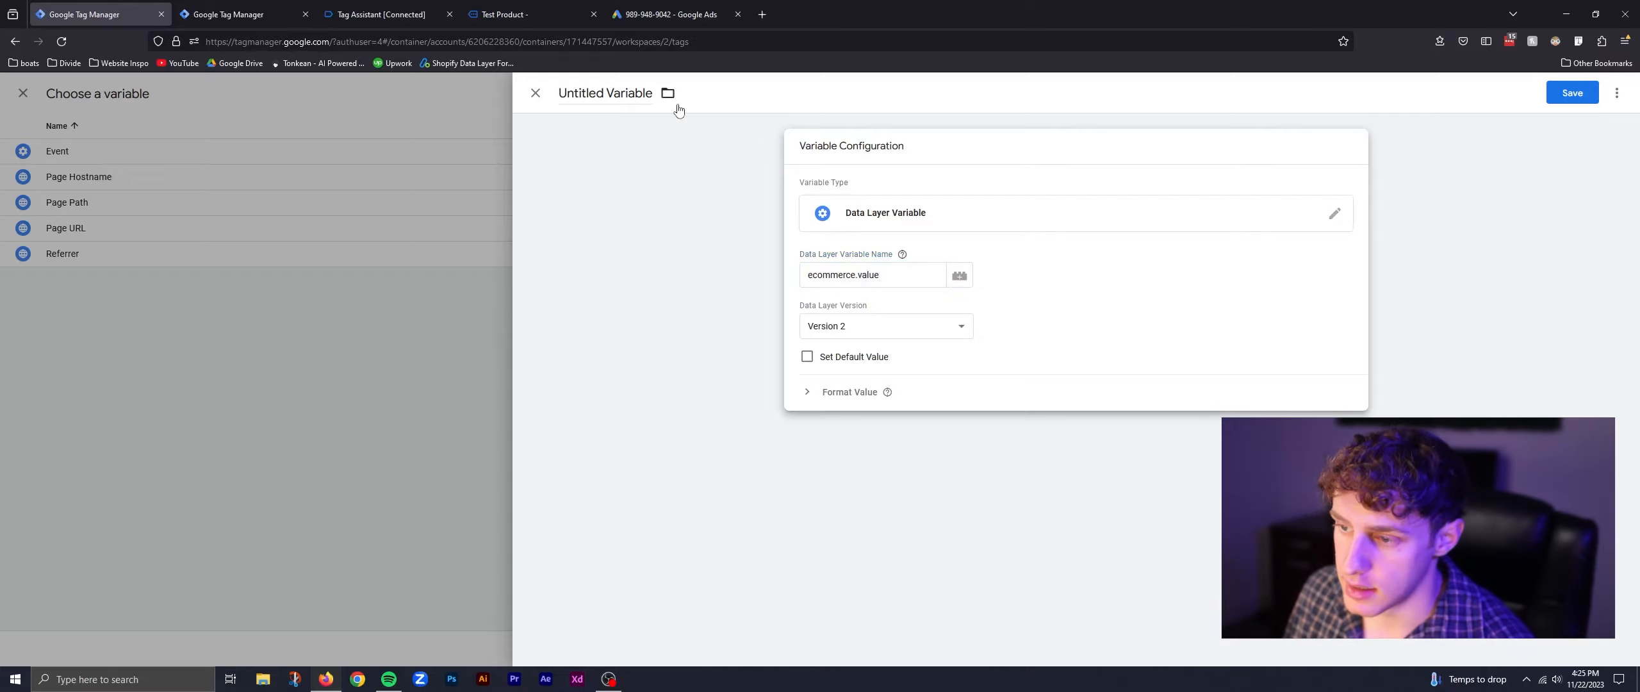
# Step: Name the variable "DLV - Value", check the value parameter in Tag Assistant, and save the variable
pyautogui.click(607, 90)
pyautogui.write('DL')
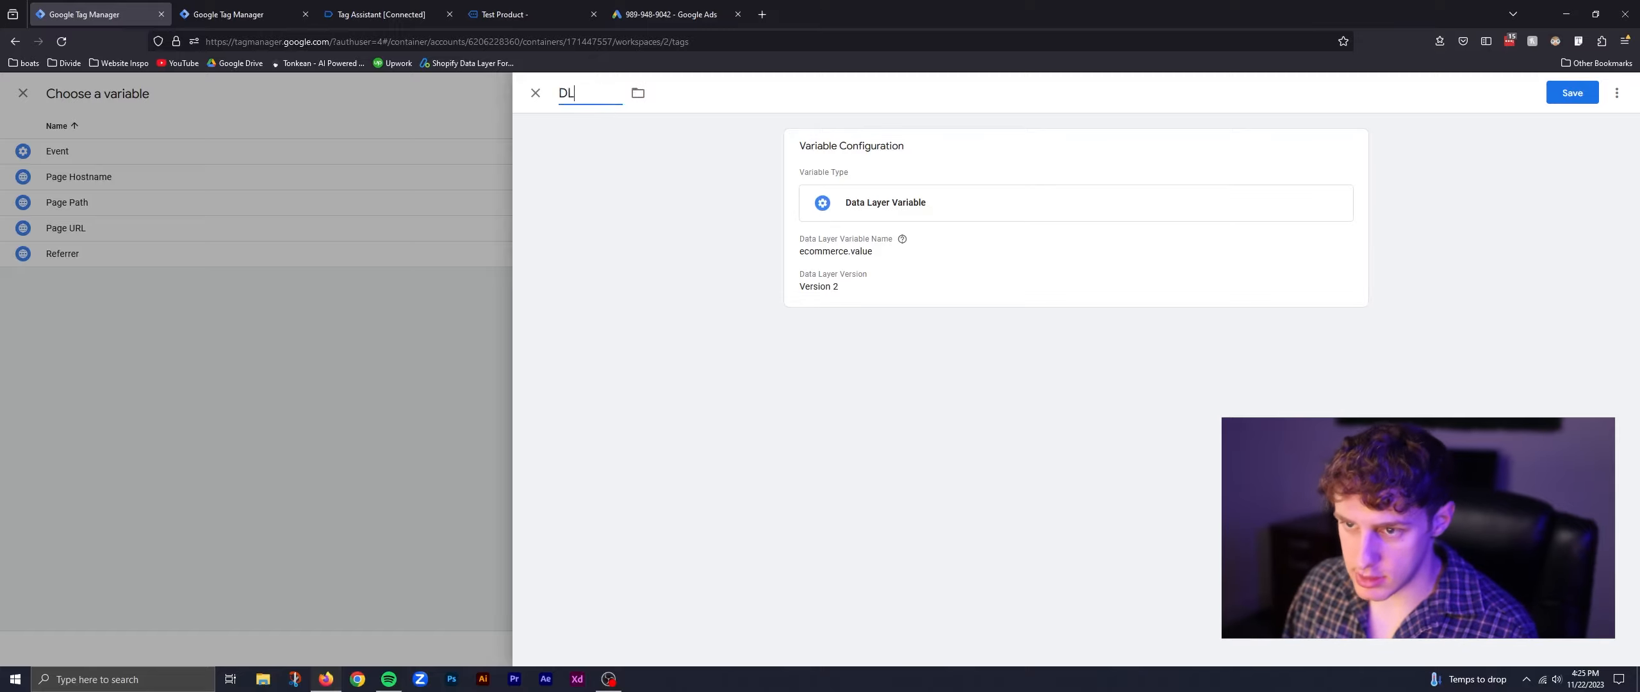
pyautogui.write('V - Value')
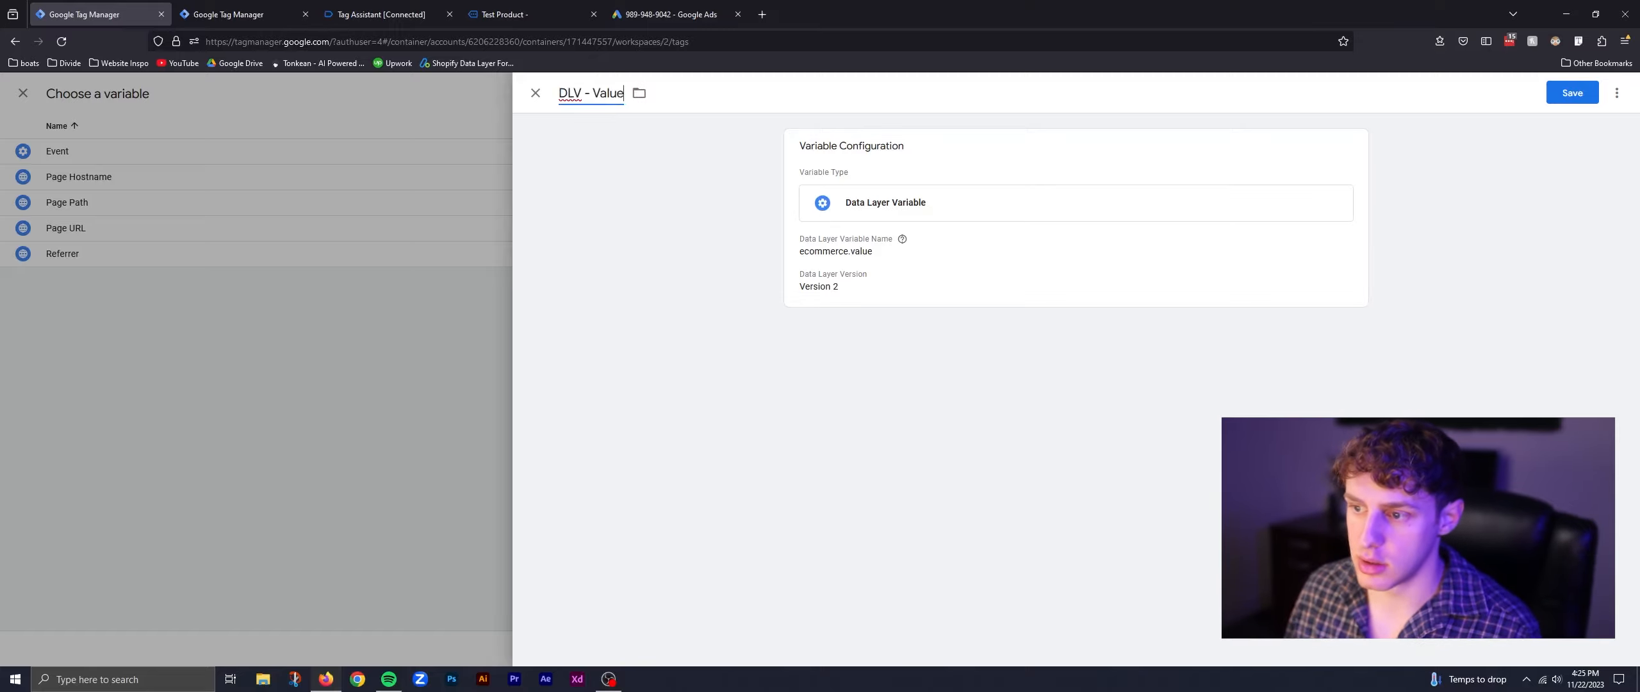
pyautogui.click(371, 14)
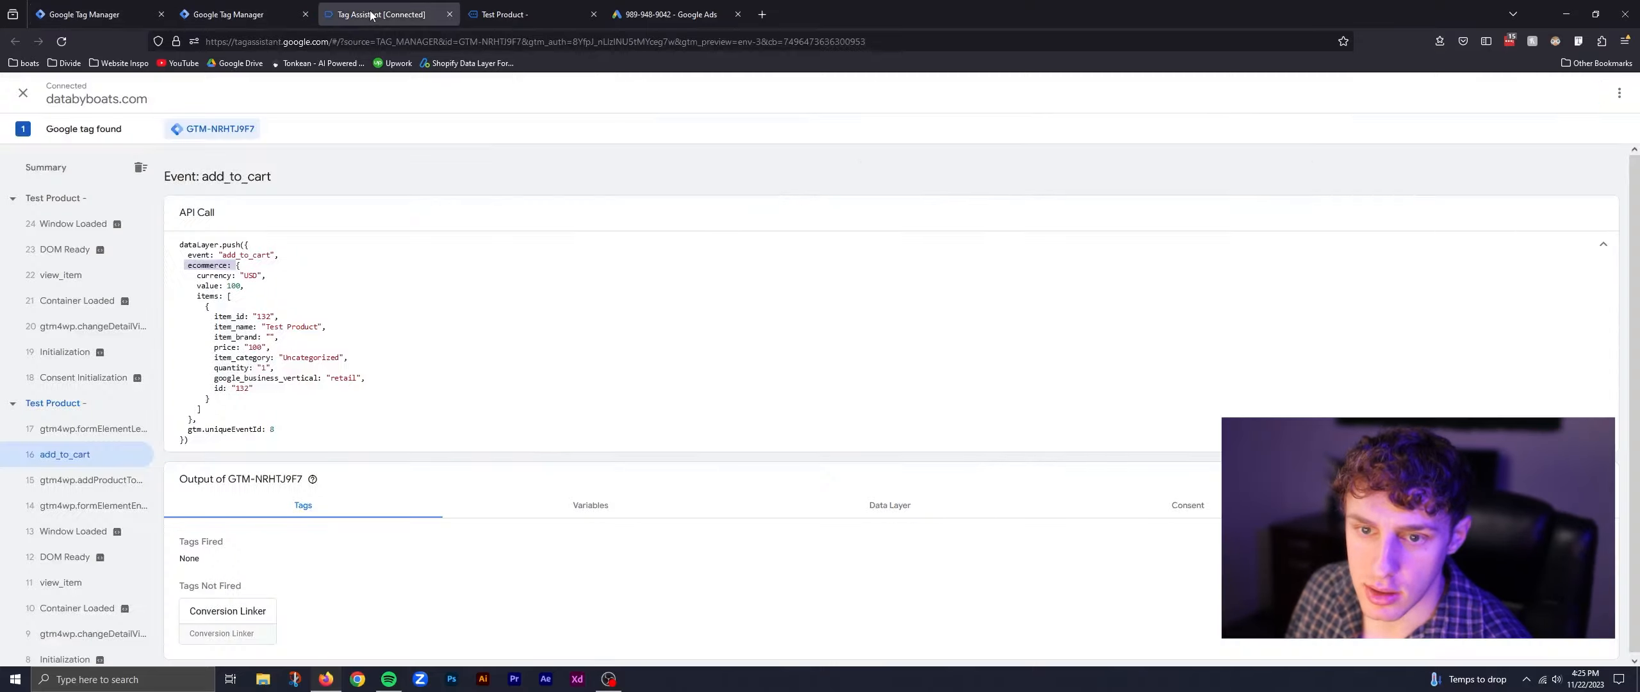
pyautogui.moveTo(247, 286); pyautogui.dragTo(224, 288)
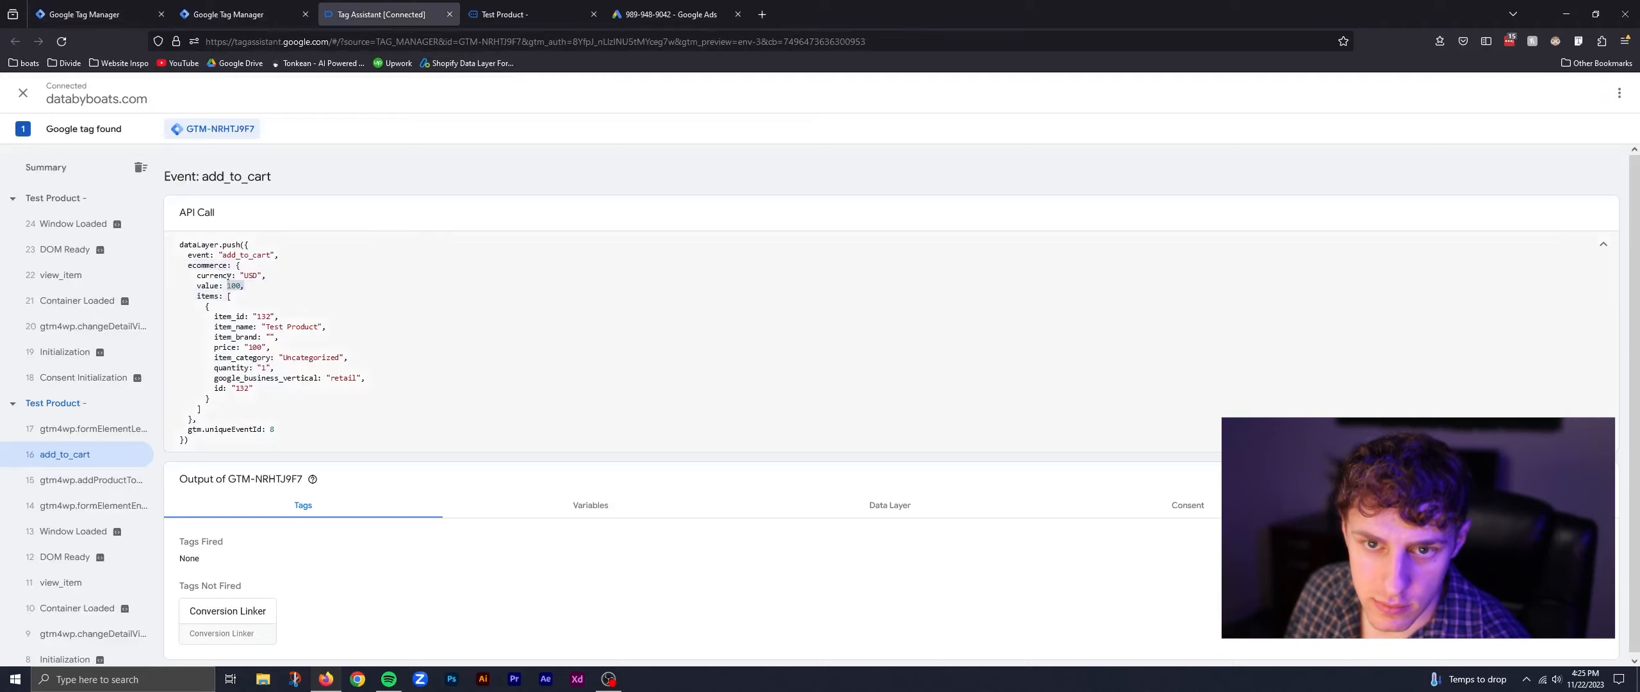
pyautogui.click(122, 8)
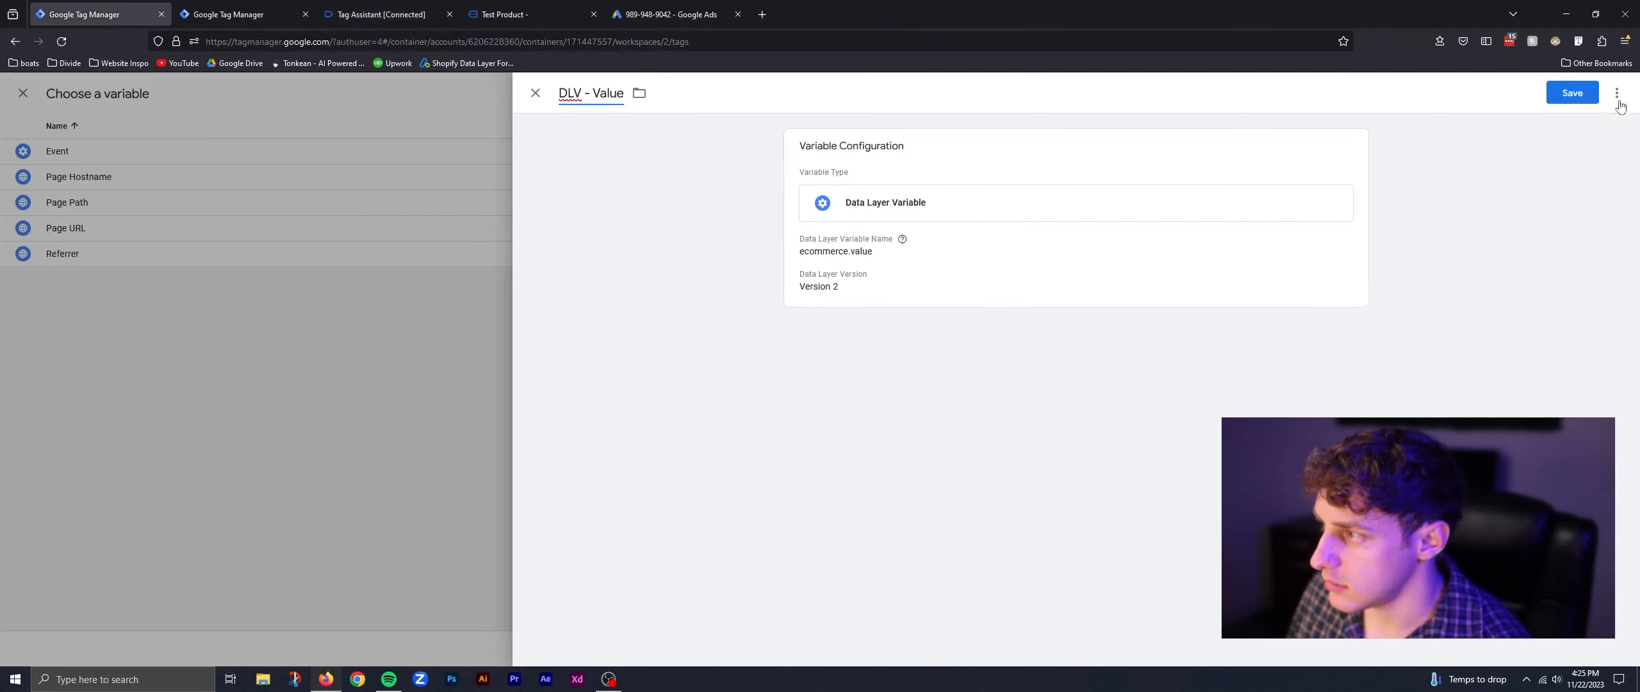
pyautogui.click(1573, 93)
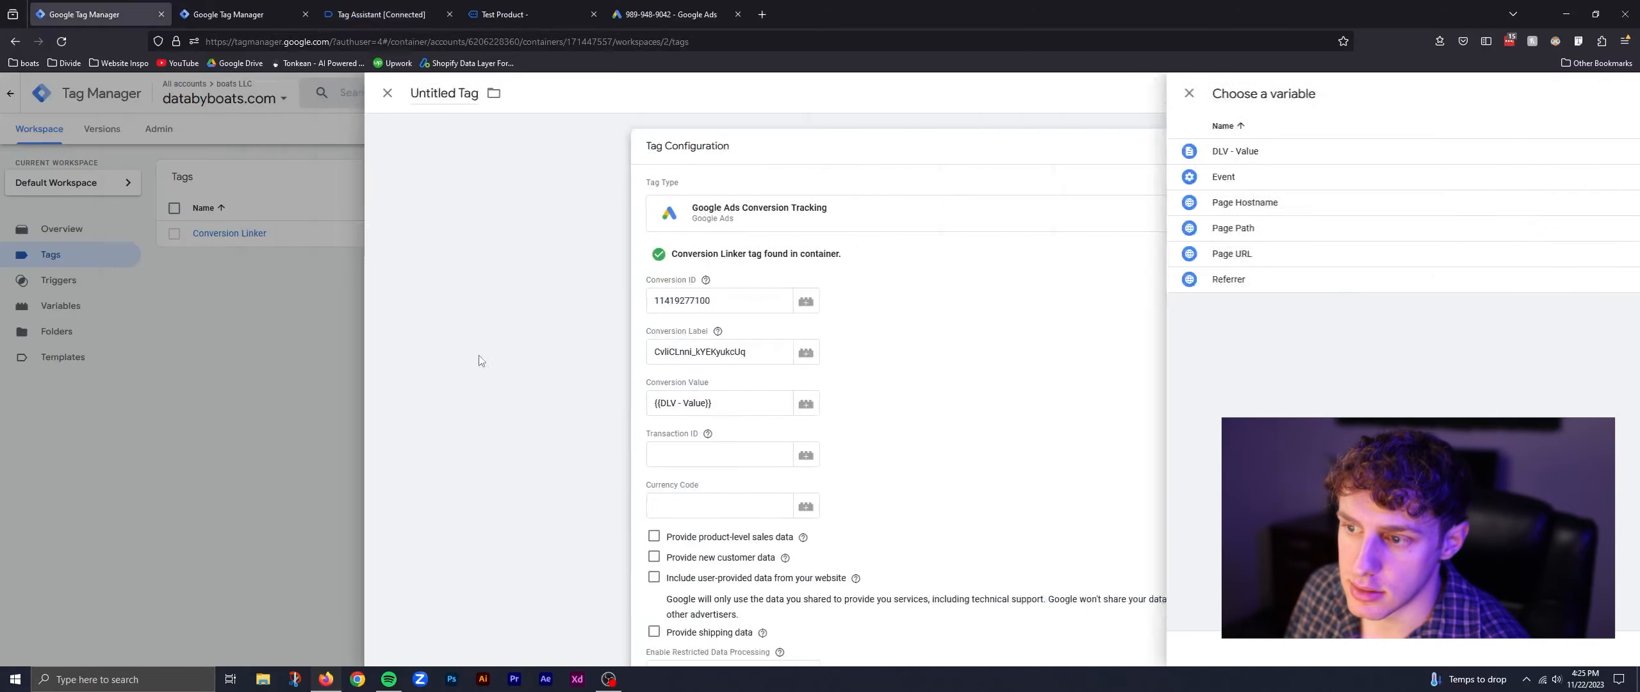
# Step: Create a new variable of type Data Layer Variable for the tag's Currency Code
pyautogui.click(864, 500)
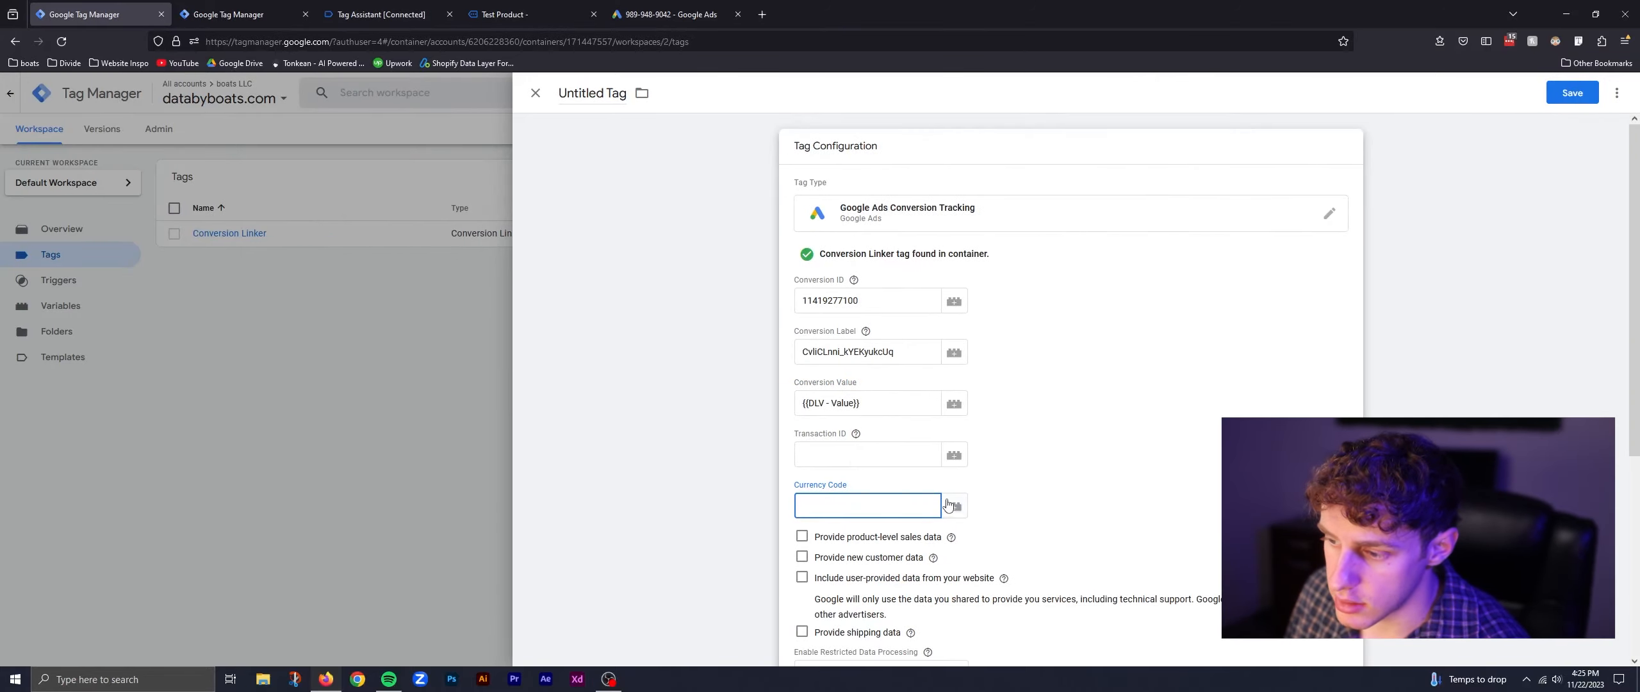
pyautogui.click(954, 506)
pyautogui.click(1616, 93)
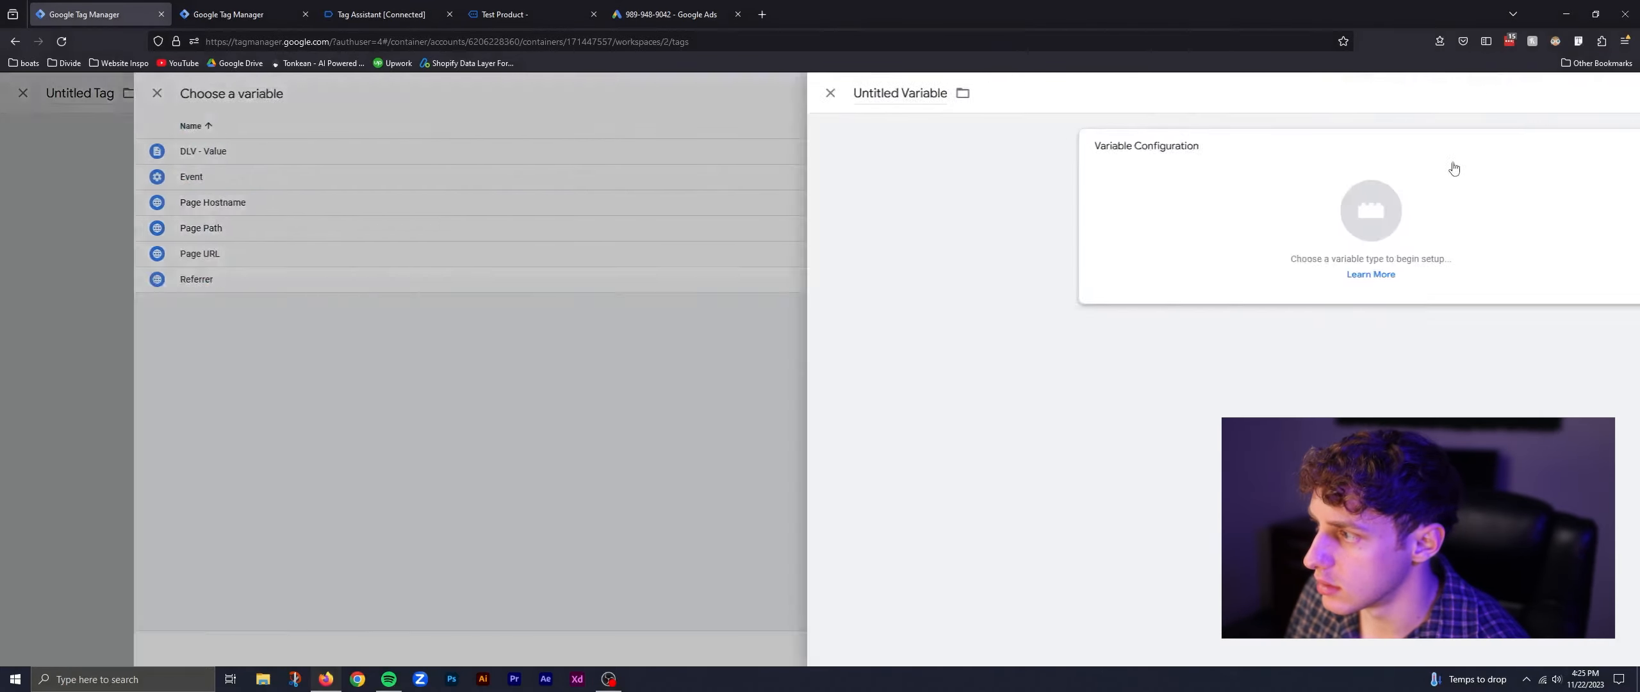
pyautogui.click(997, 228)
pyautogui.click(1249, 390)
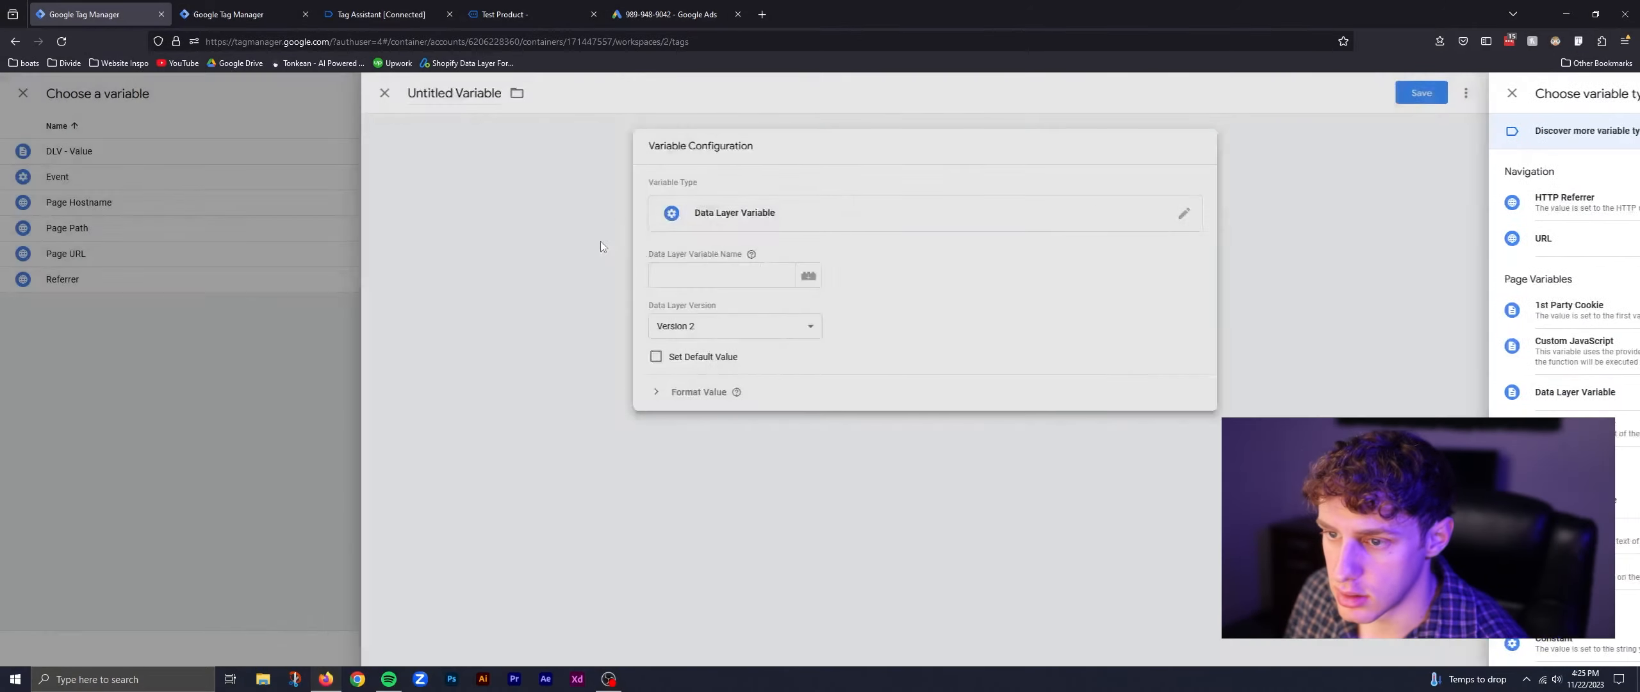
# Step: Set the Data Layer Variable Name to ecommerce.currency and save the variable as "DLV- Currency"
pyautogui.click(846, 282)
pyautogui.write('ecomm')
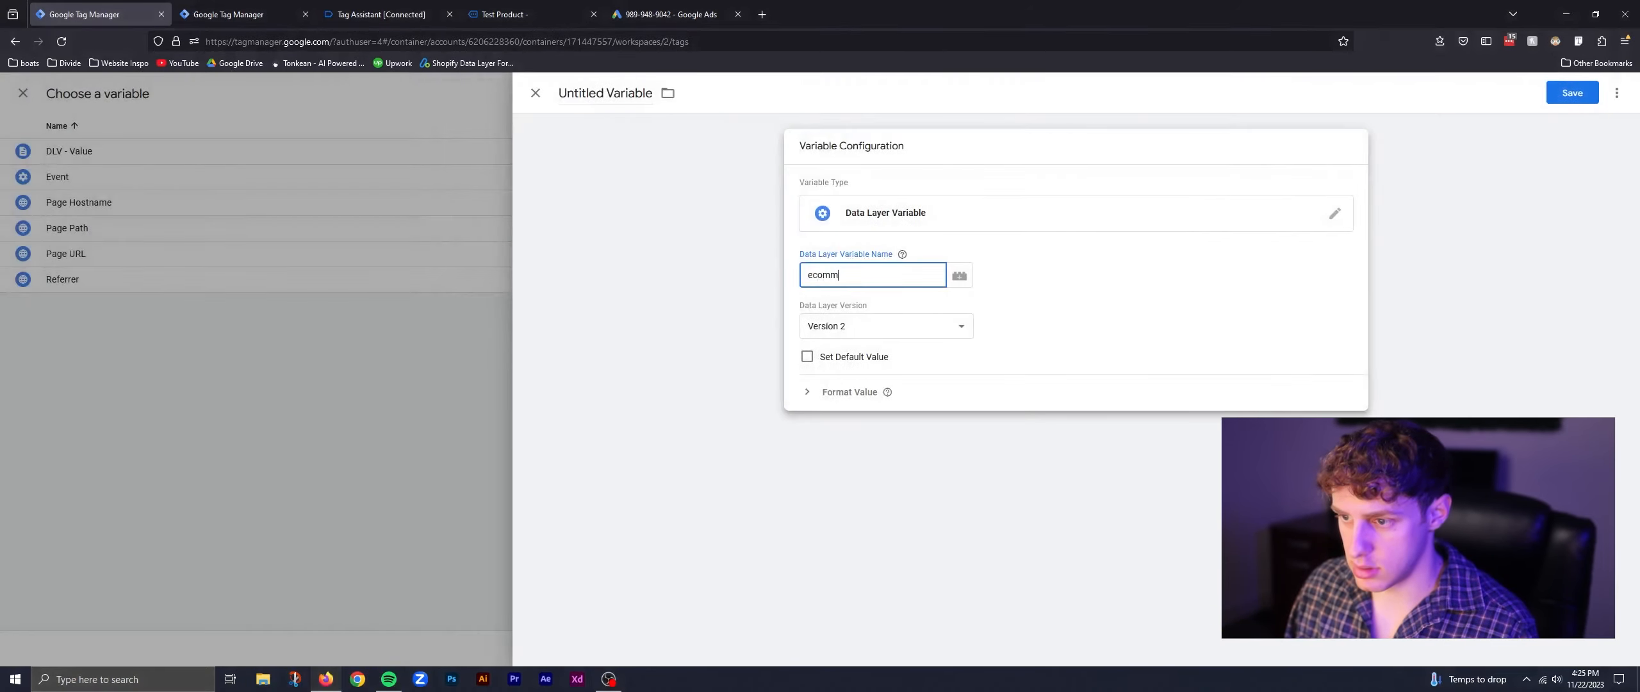
pyautogui.write('erce.currency')
pyautogui.click(632, 98)
pyautogui.write('DLV- Currency')
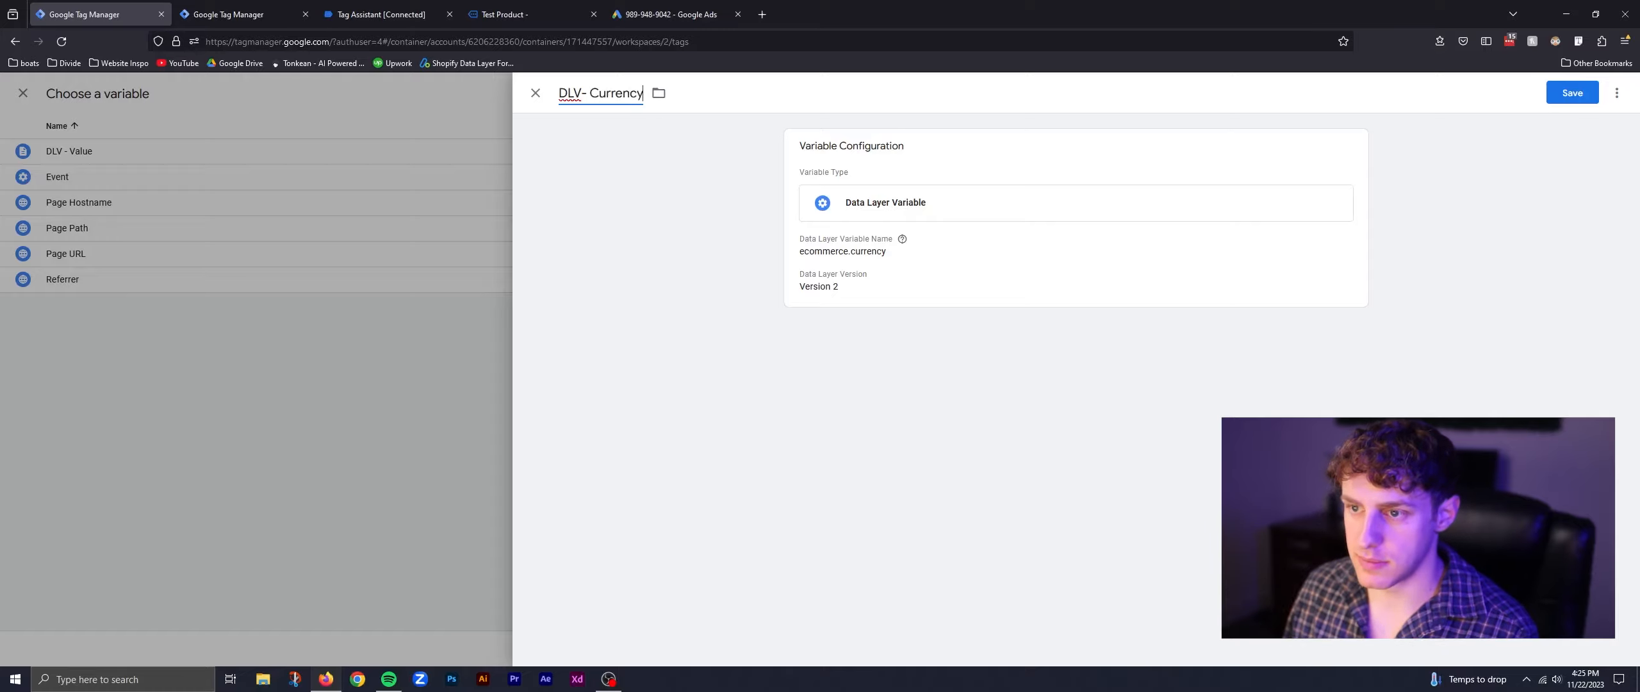
pyautogui.click(1566, 94)
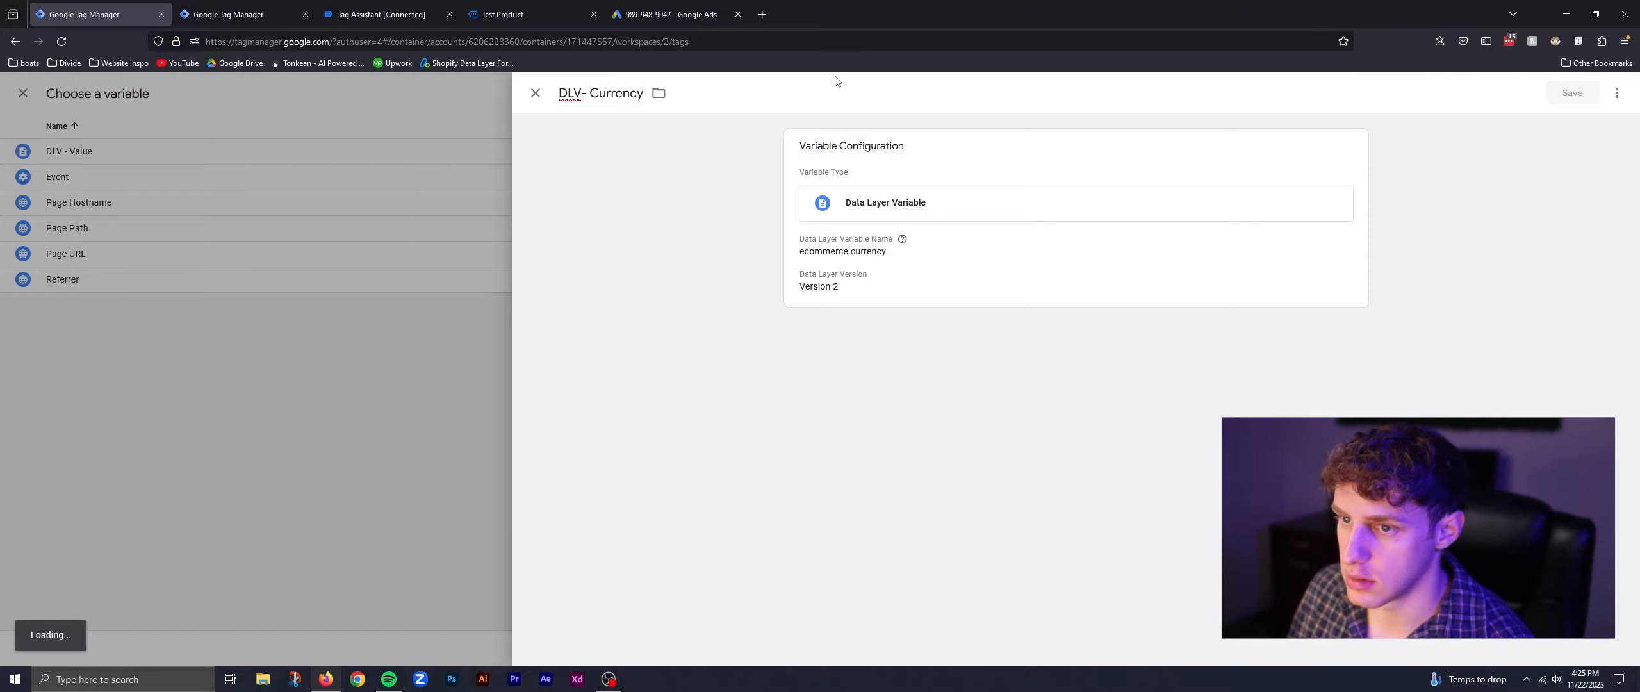
# Step: Enable product-level sales data for the conversion tag with Data Layer as its data source
pyautogui.scroll(-3, 956, 389)
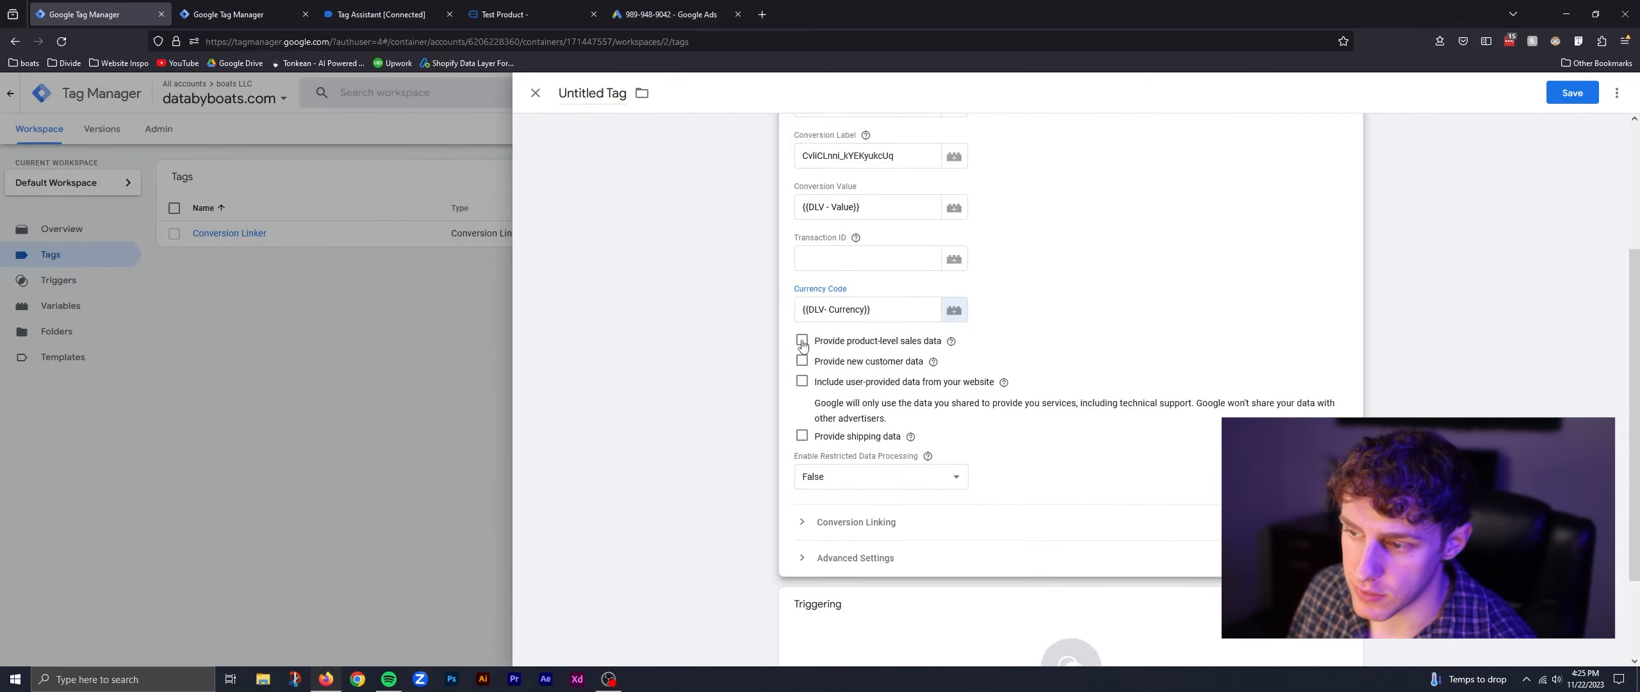
pyautogui.click(802, 341)
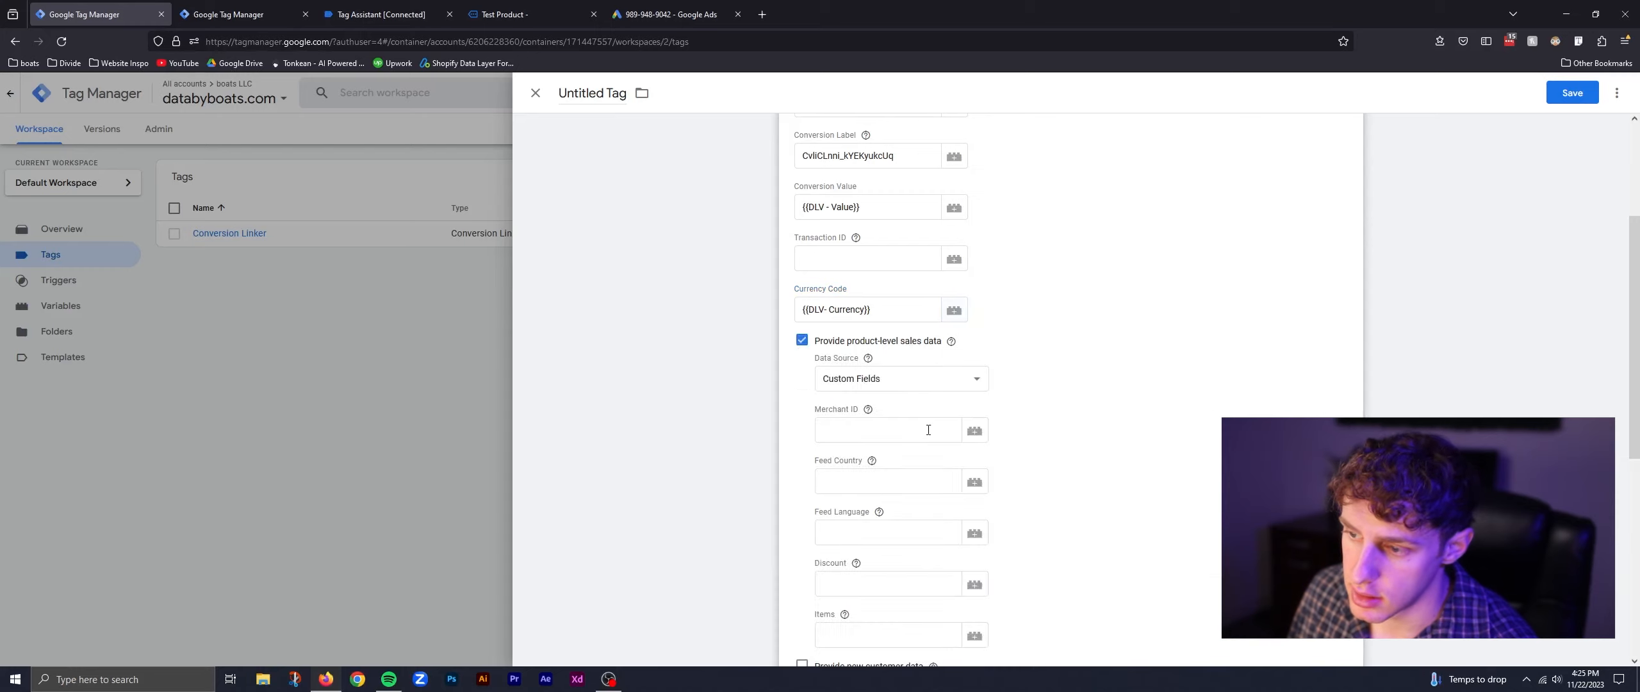
pyautogui.click(894, 384)
pyautogui.click(875, 405)
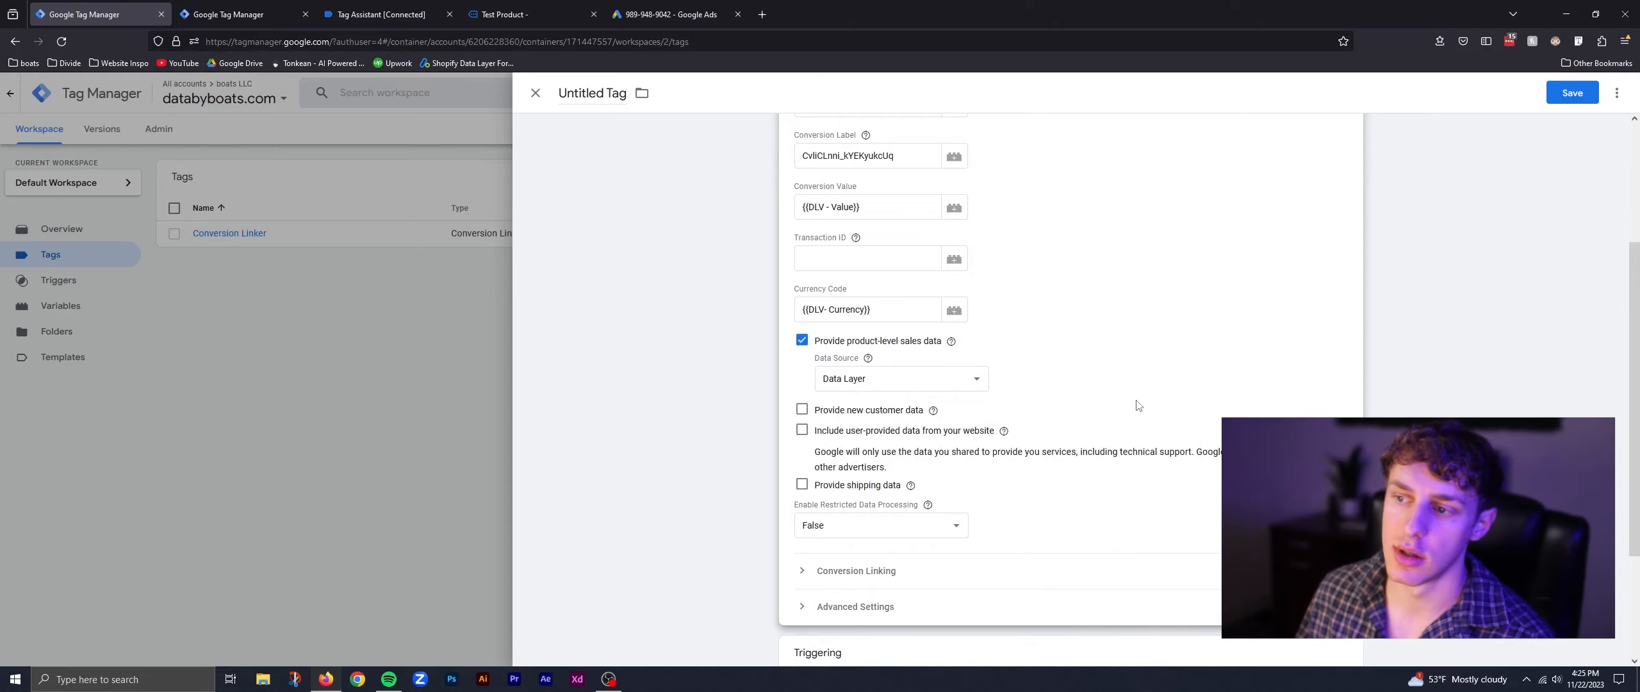
# Step: Examine the items array of the add_to_cart event in Tag Assistant and return to the conversion tag
pyautogui.scroll(3, 885, 343)
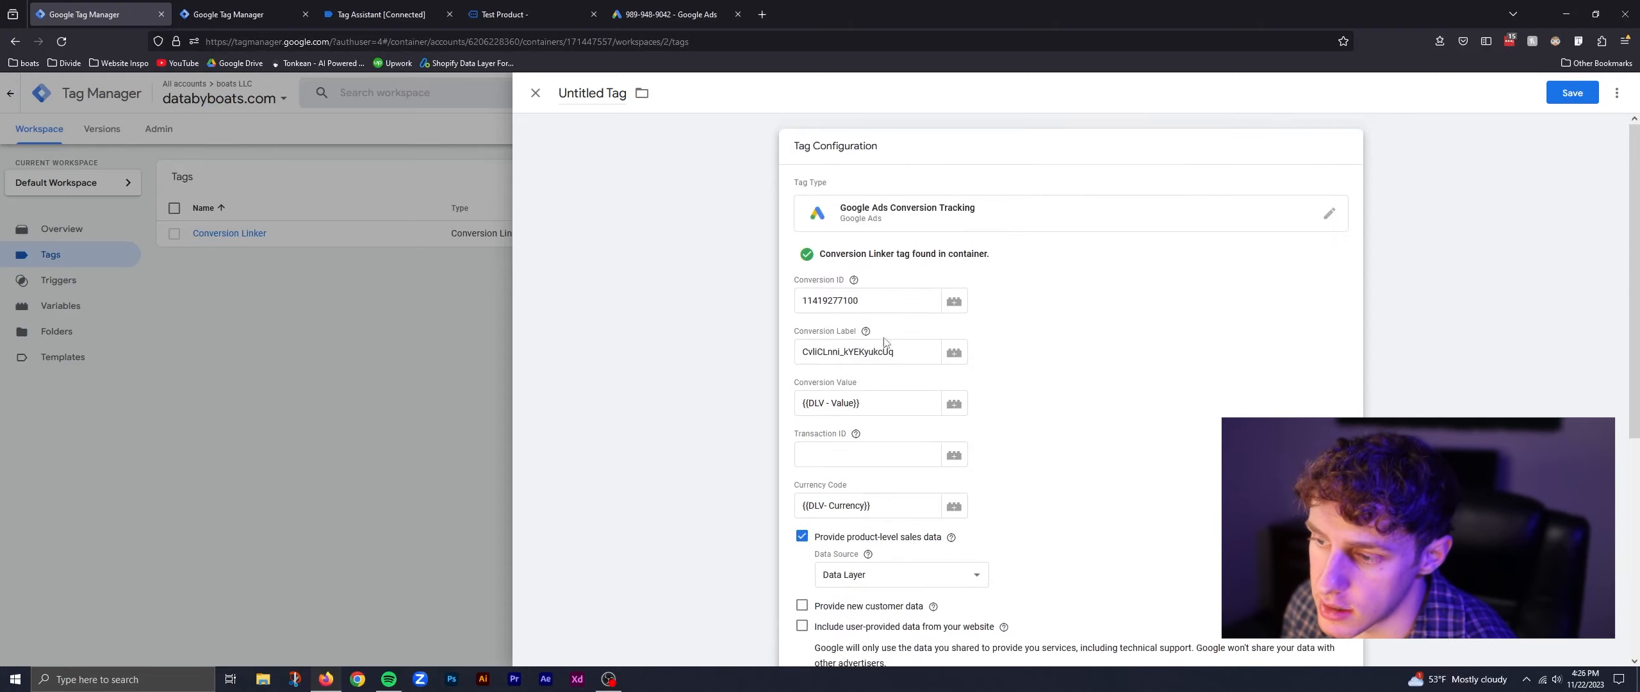
pyautogui.click(368, 14)
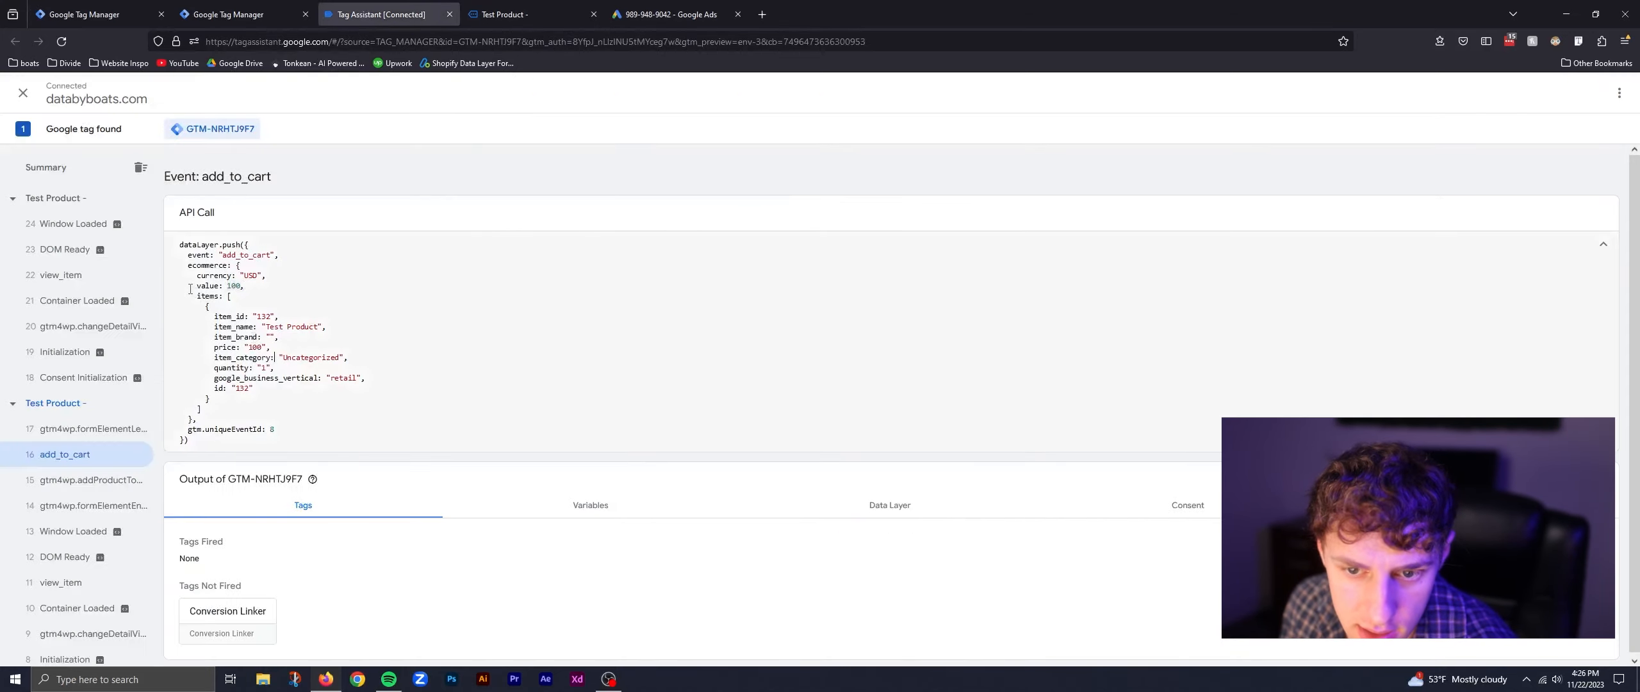
pyautogui.moveTo(194, 295); pyautogui.dragTo(271, 396)
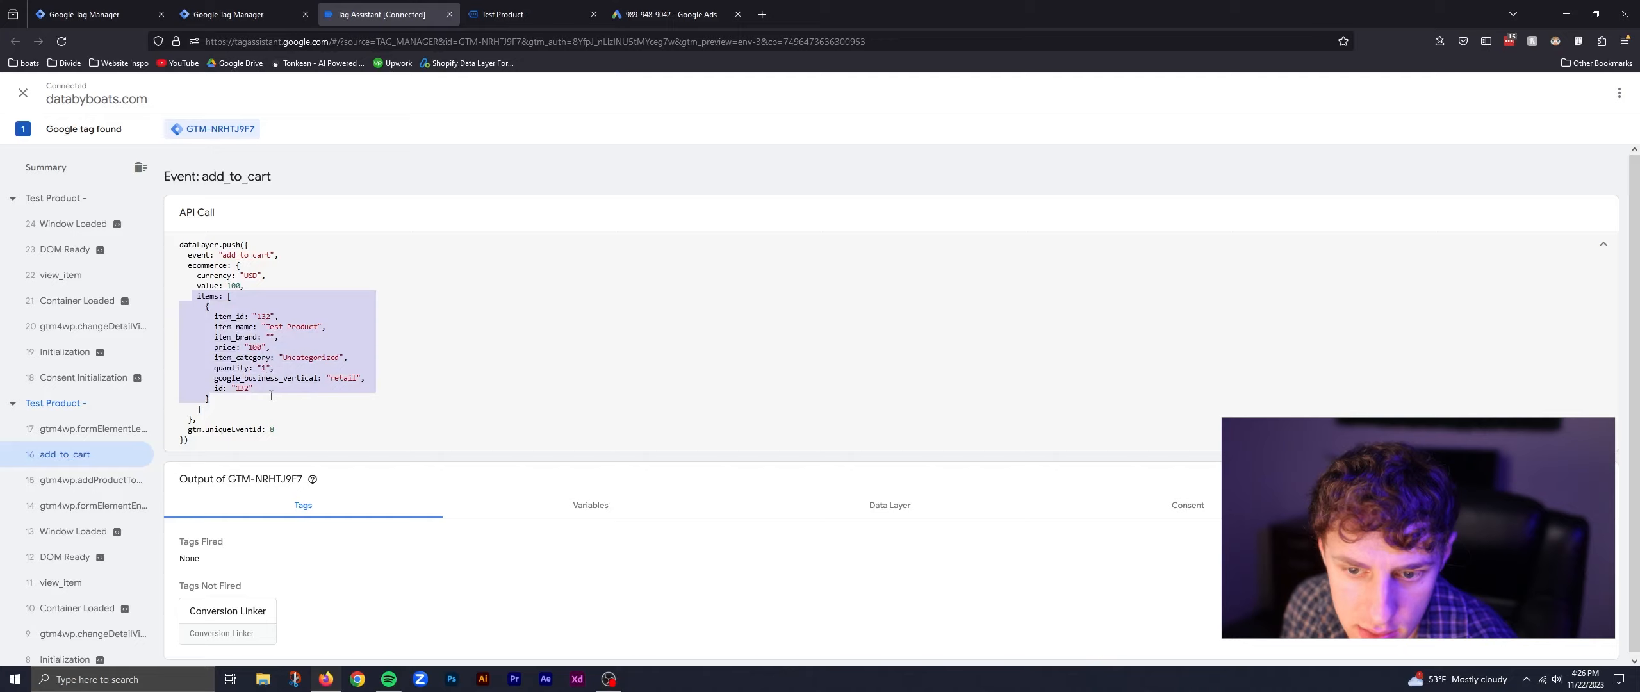
pyautogui.click(281, 389)
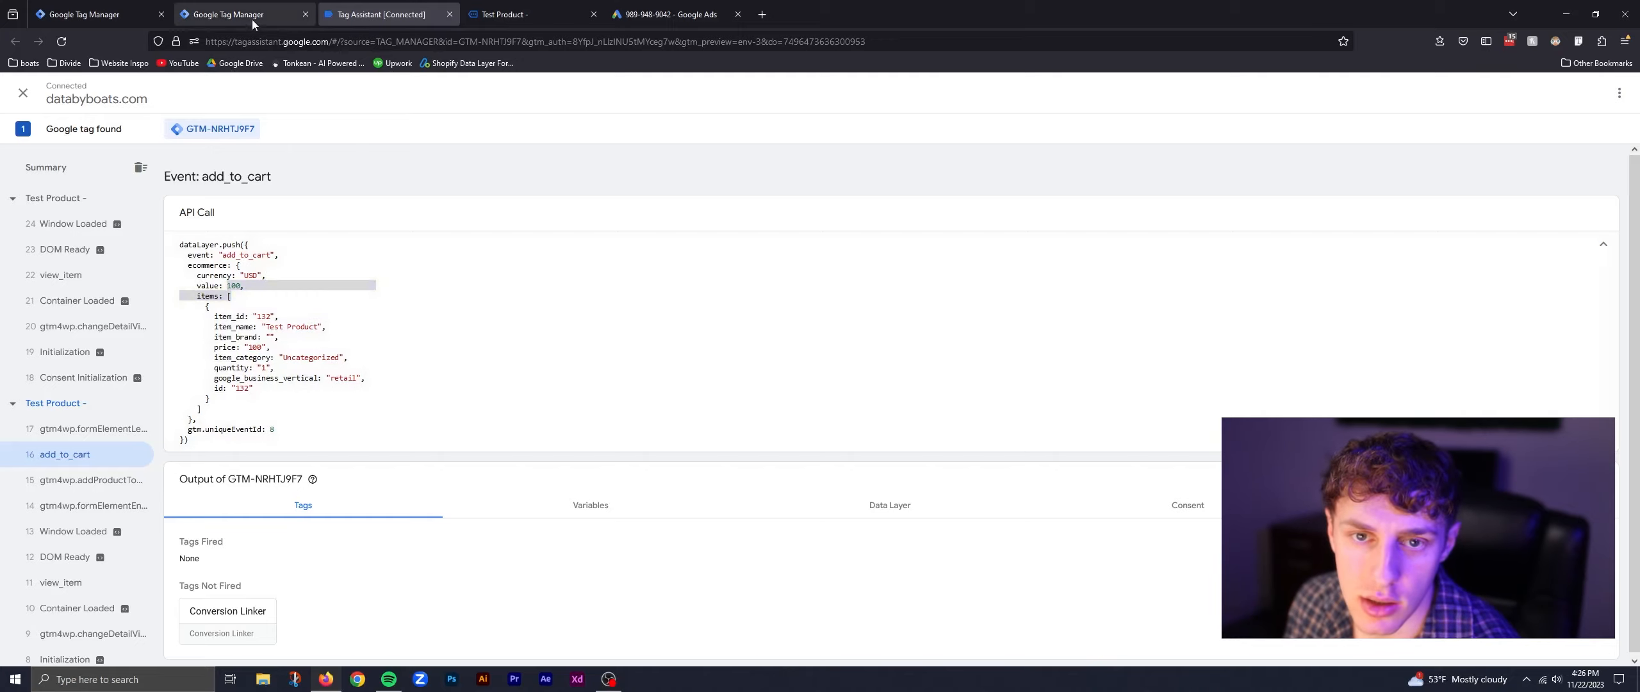
pyautogui.click(96, 14)
# Step: Create a new trigger of type Custom Event for the conversion tag
pyautogui.scroll(-5, 1025, 512)
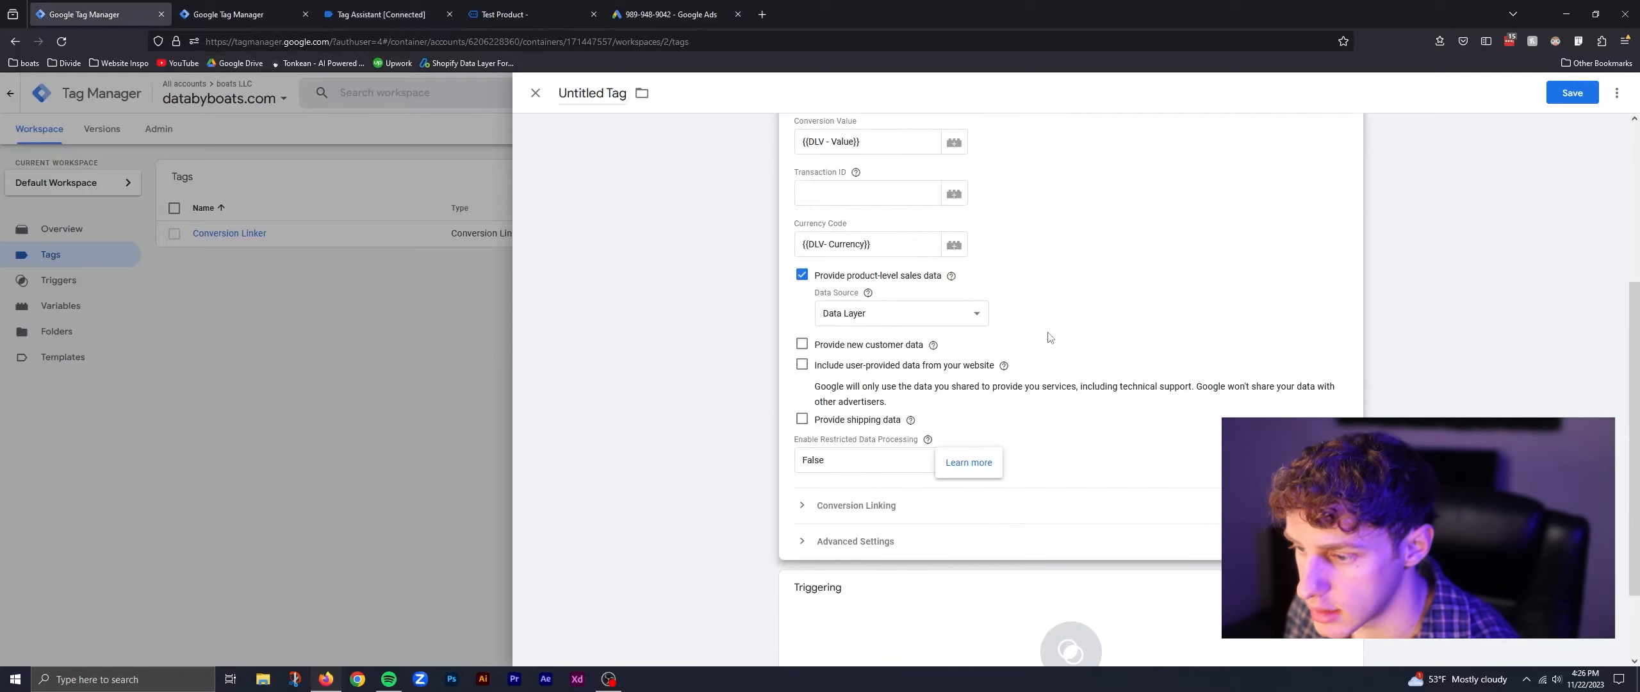
pyautogui.click(1025, 506)
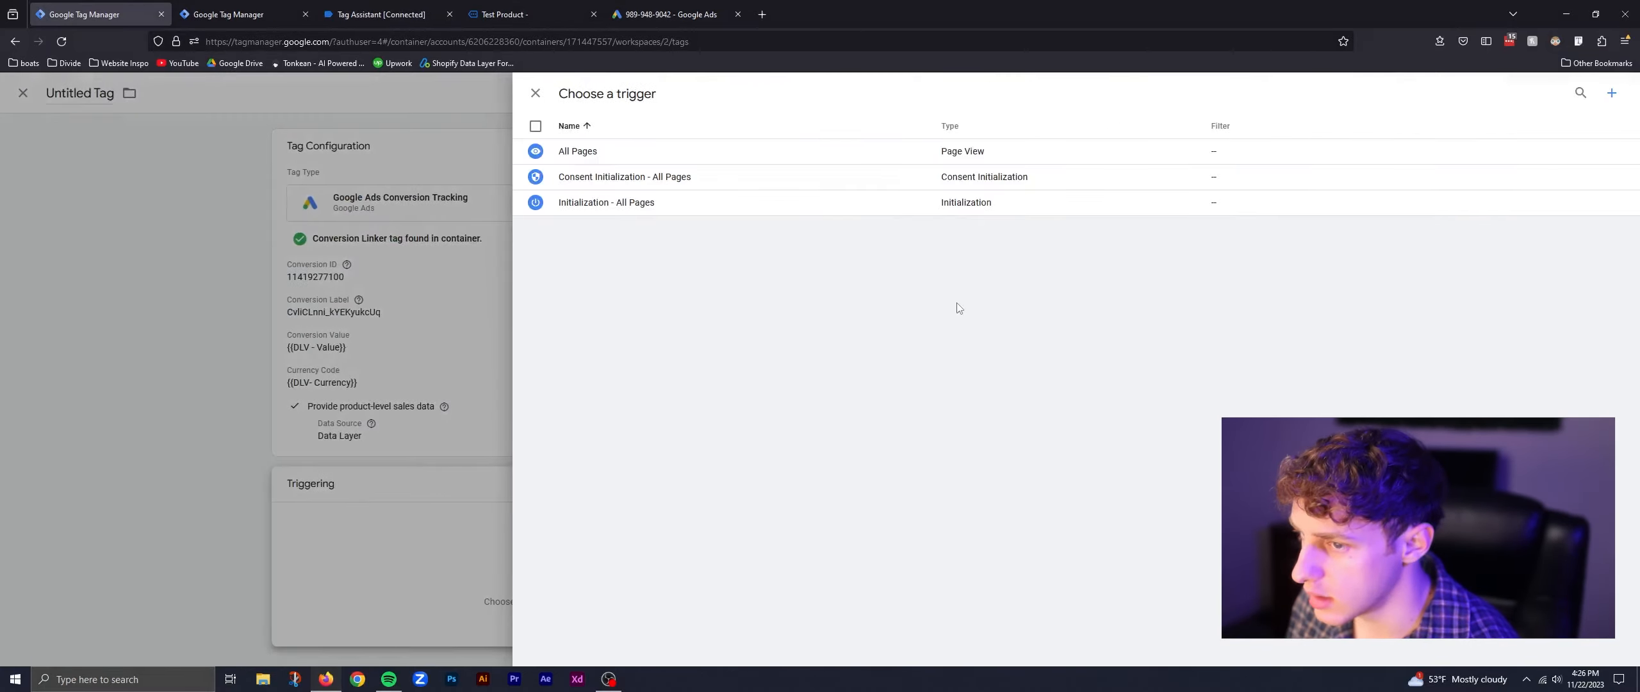
pyautogui.click(1611, 94)
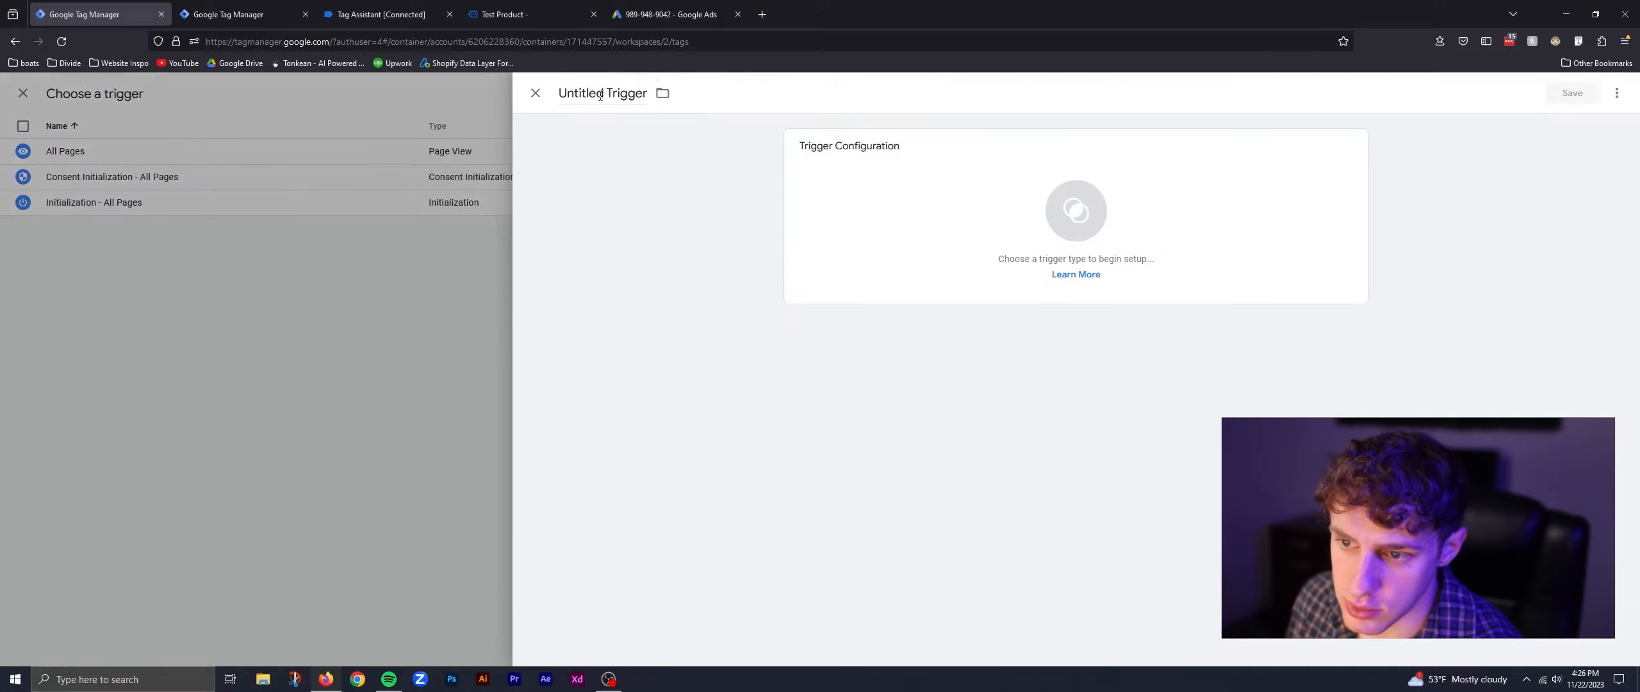
pyautogui.click(898, 209)
pyautogui.scroll(-2, 1378, 513)
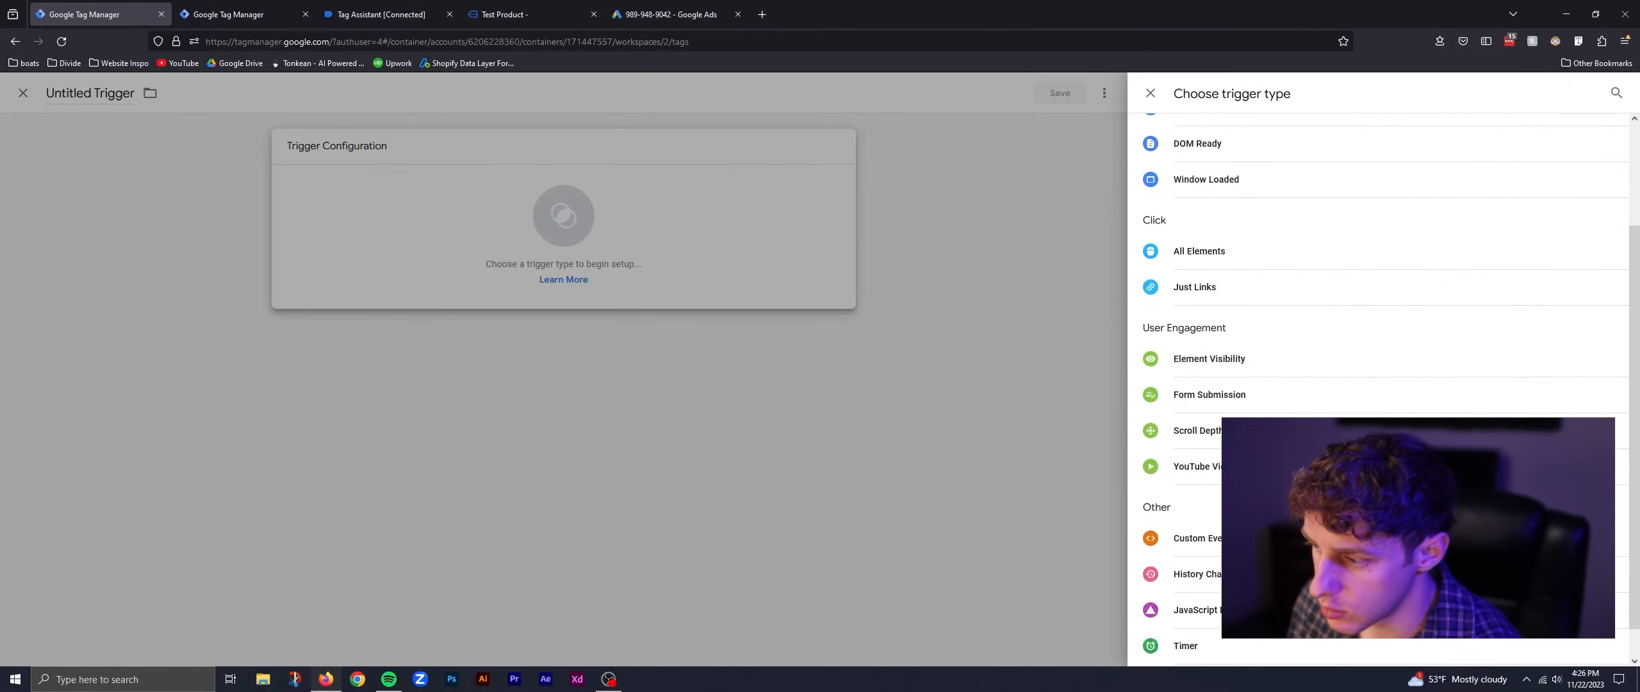
pyautogui.click(1198, 538)
# Step: Set the trigger's event name to add_to_cart and compare it with the event name in Tag Assistant
pyautogui.click(851, 285)
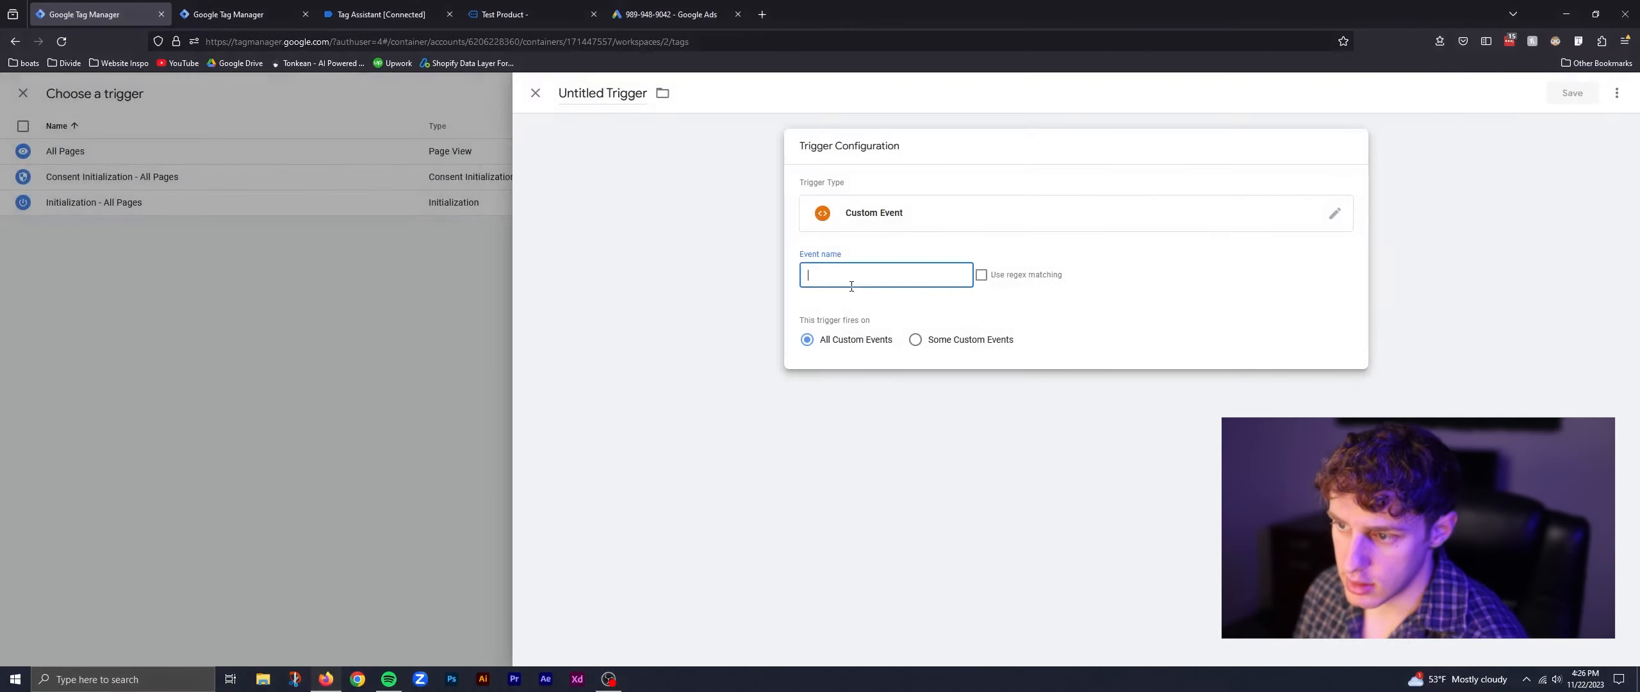
pyautogui.write('add')
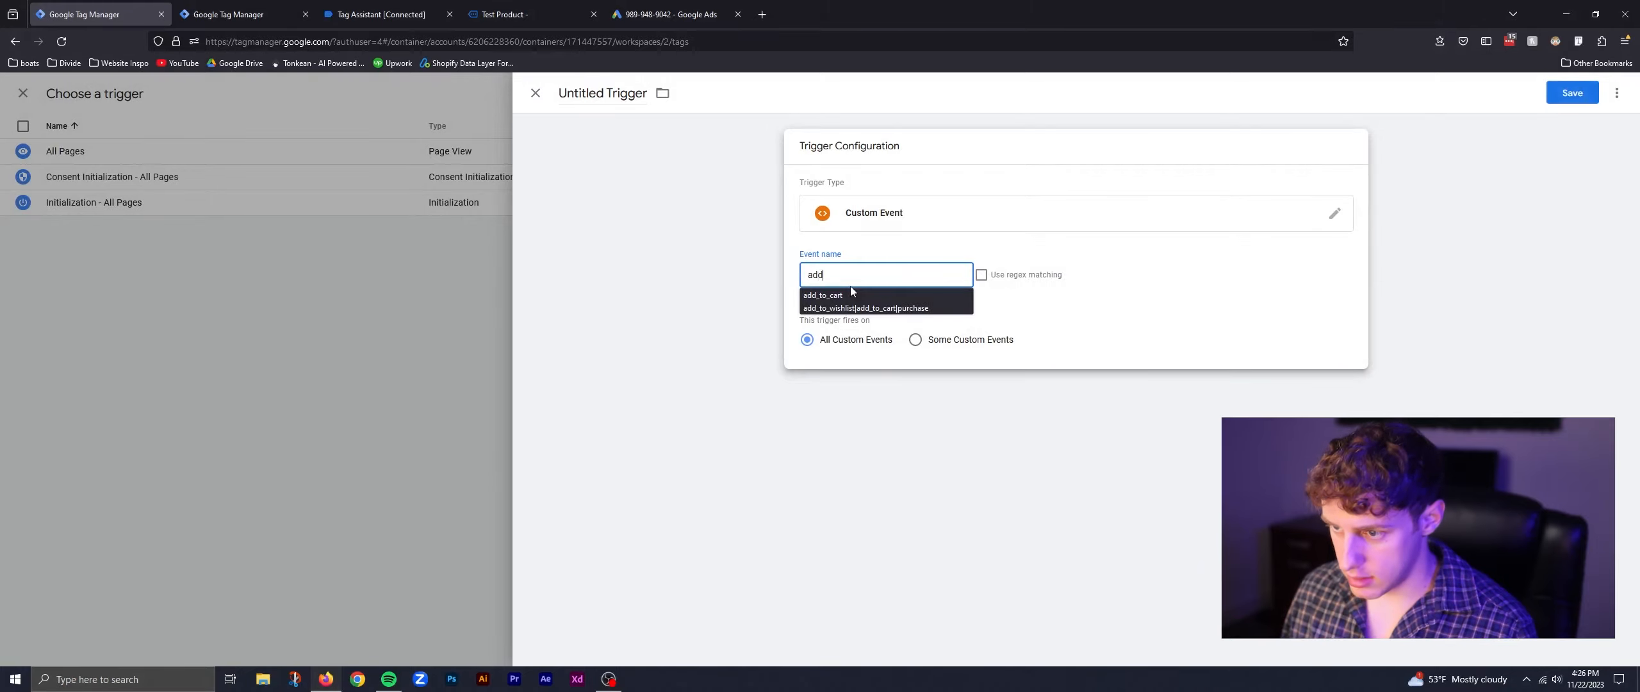
pyautogui.click(866, 296)
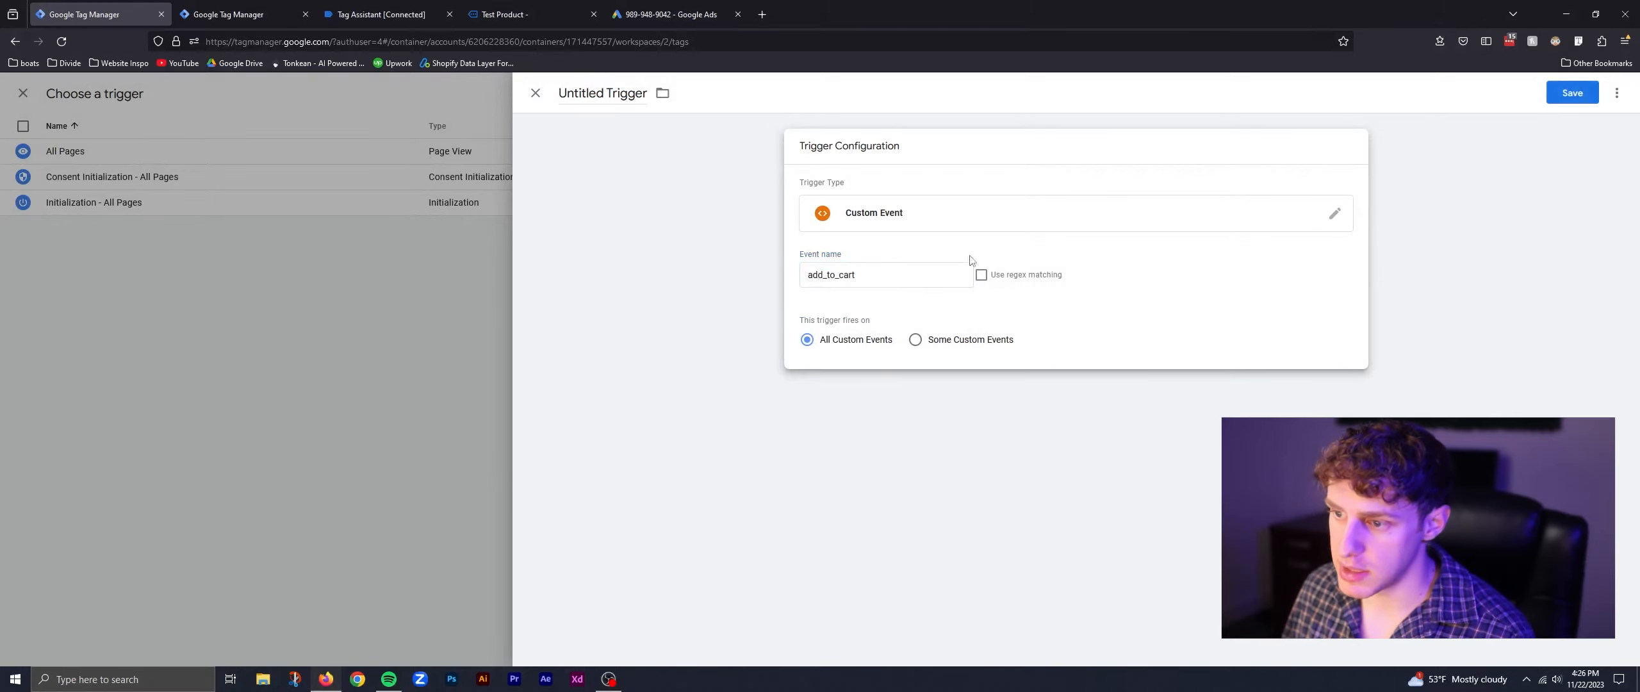
pyautogui.moveTo(969, 277); pyautogui.dragTo(806, 272)
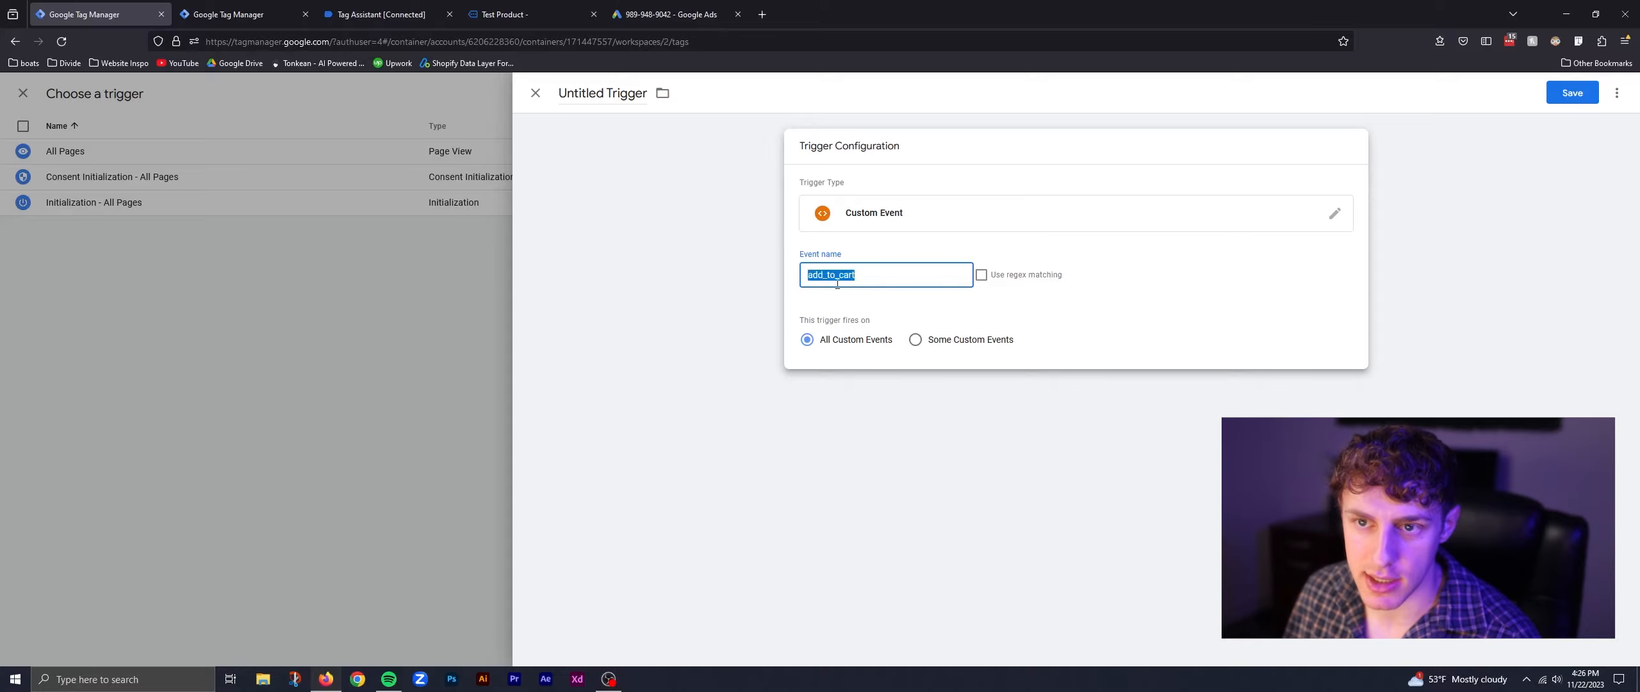
pyautogui.click(416, 16)
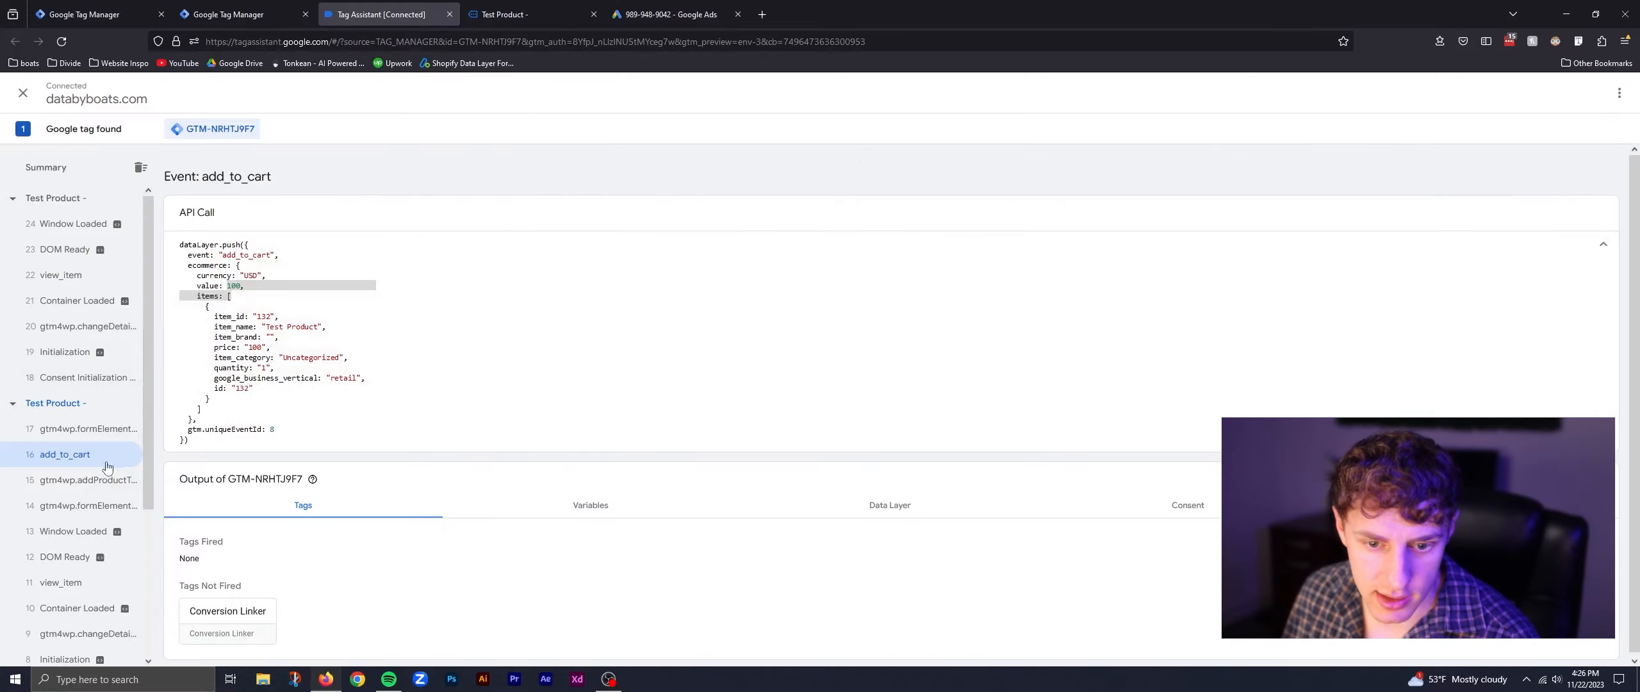
pyautogui.click(96, 14)
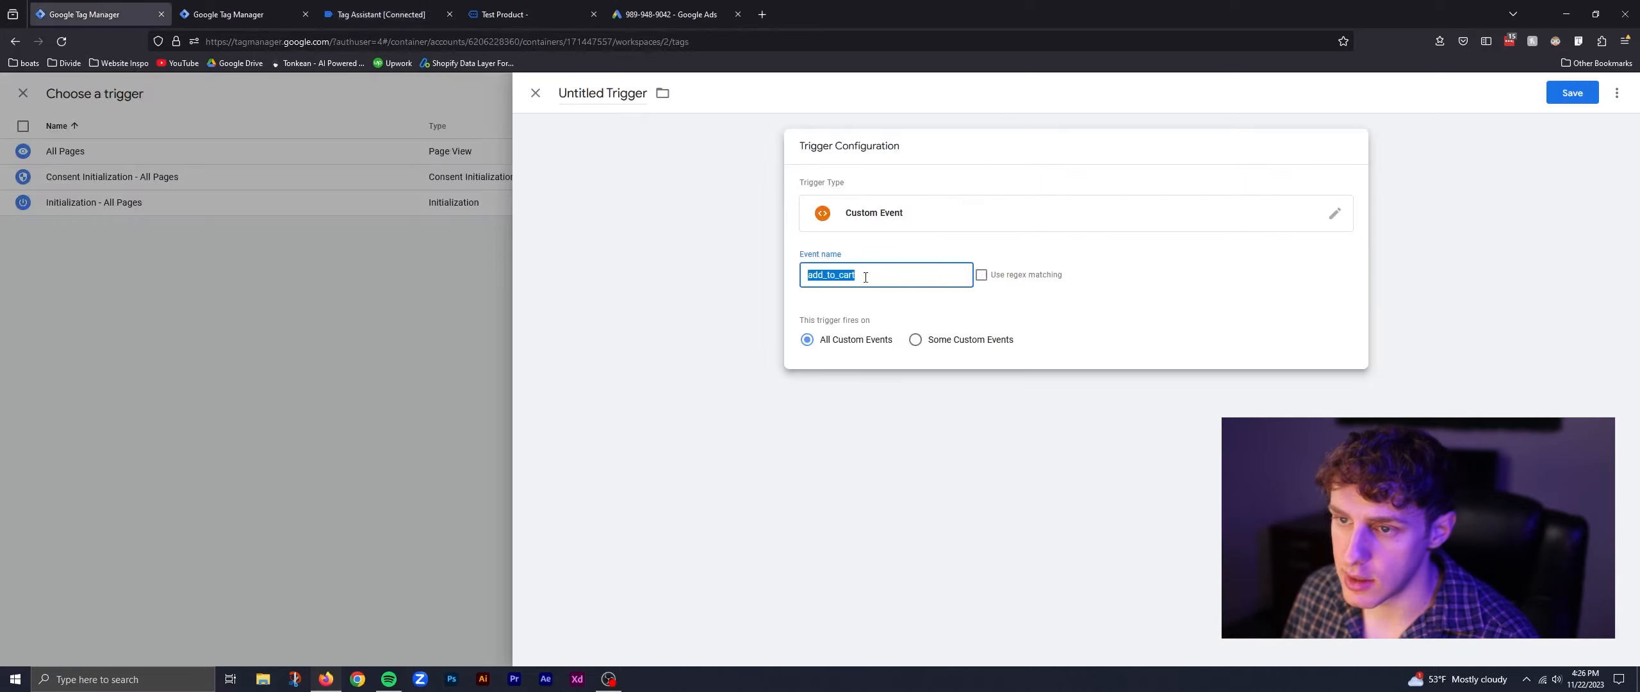
# Step: Name the trigger "Add To Cart Trigger" and save it
pyautogui.click(602, 93)
pyautogui.write('ADd')
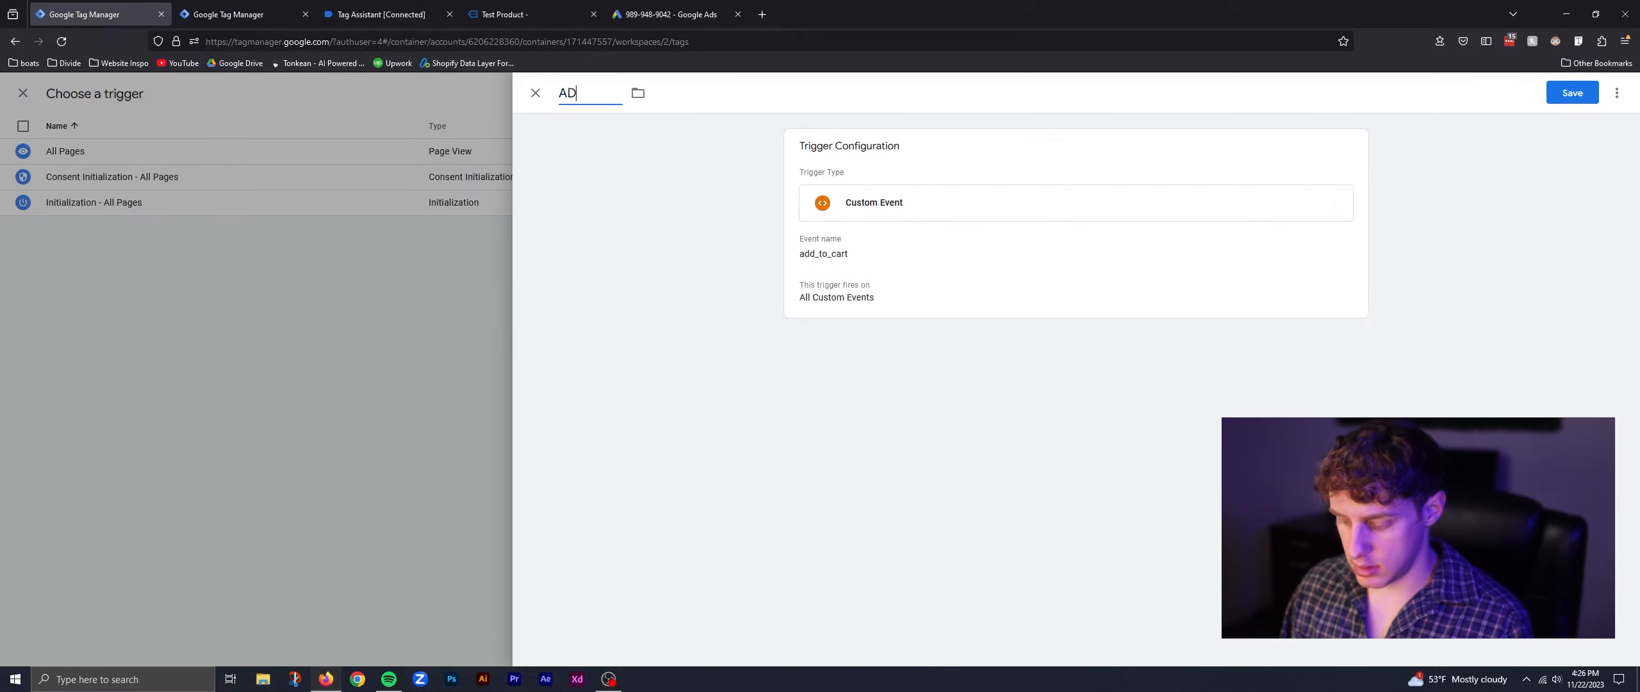
pyautogui.press('BackSpace')
pyautogui.press('BackSpace')
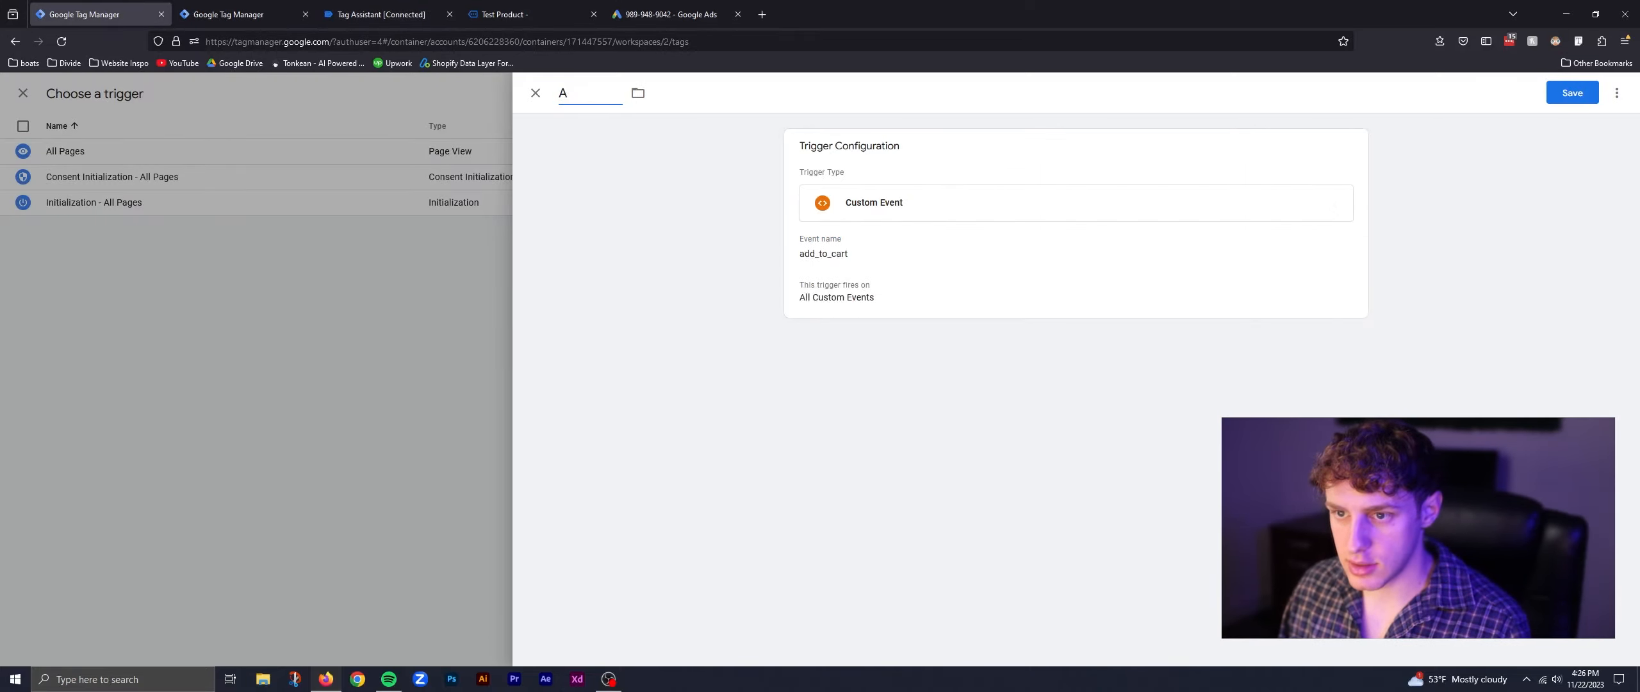
pyautogui.write('dd To Cart T')
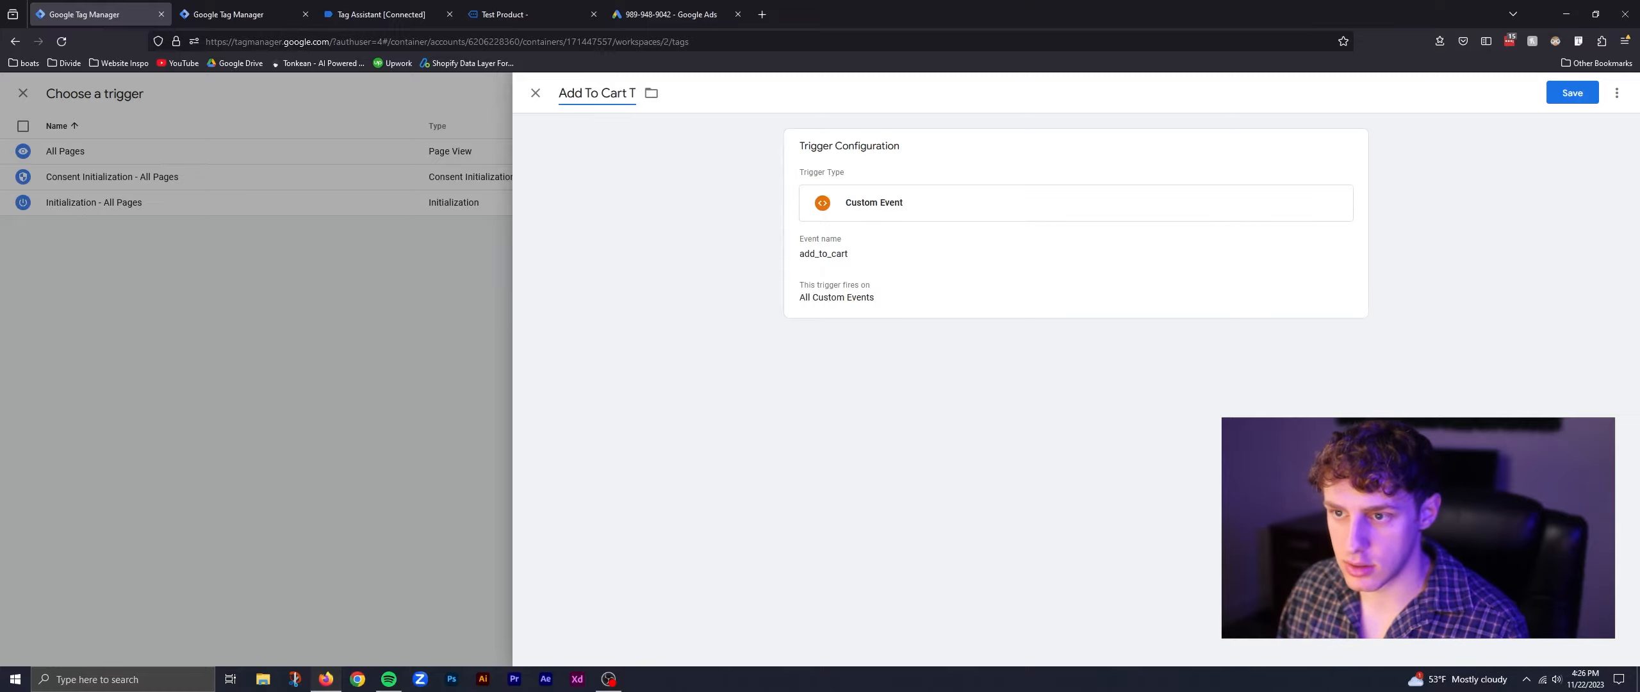
pyautogui.write('rigger')
pyautogui.click(1571, 93)
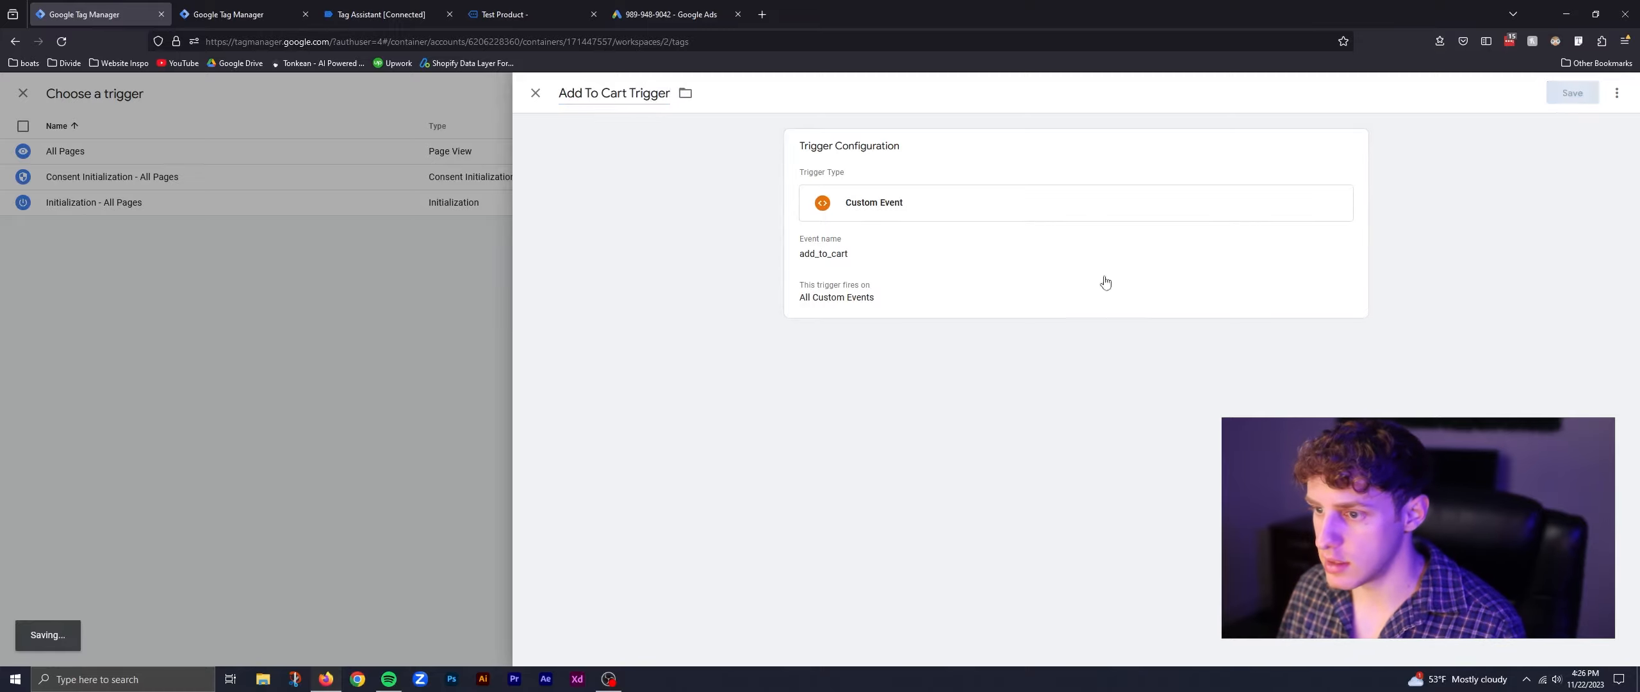
# Step: Name the conversion tag "GAds - Add To Cart" and save it
pyautogui.doubleClick(616, 94)
pyautogui.tripleClick(609, 94)
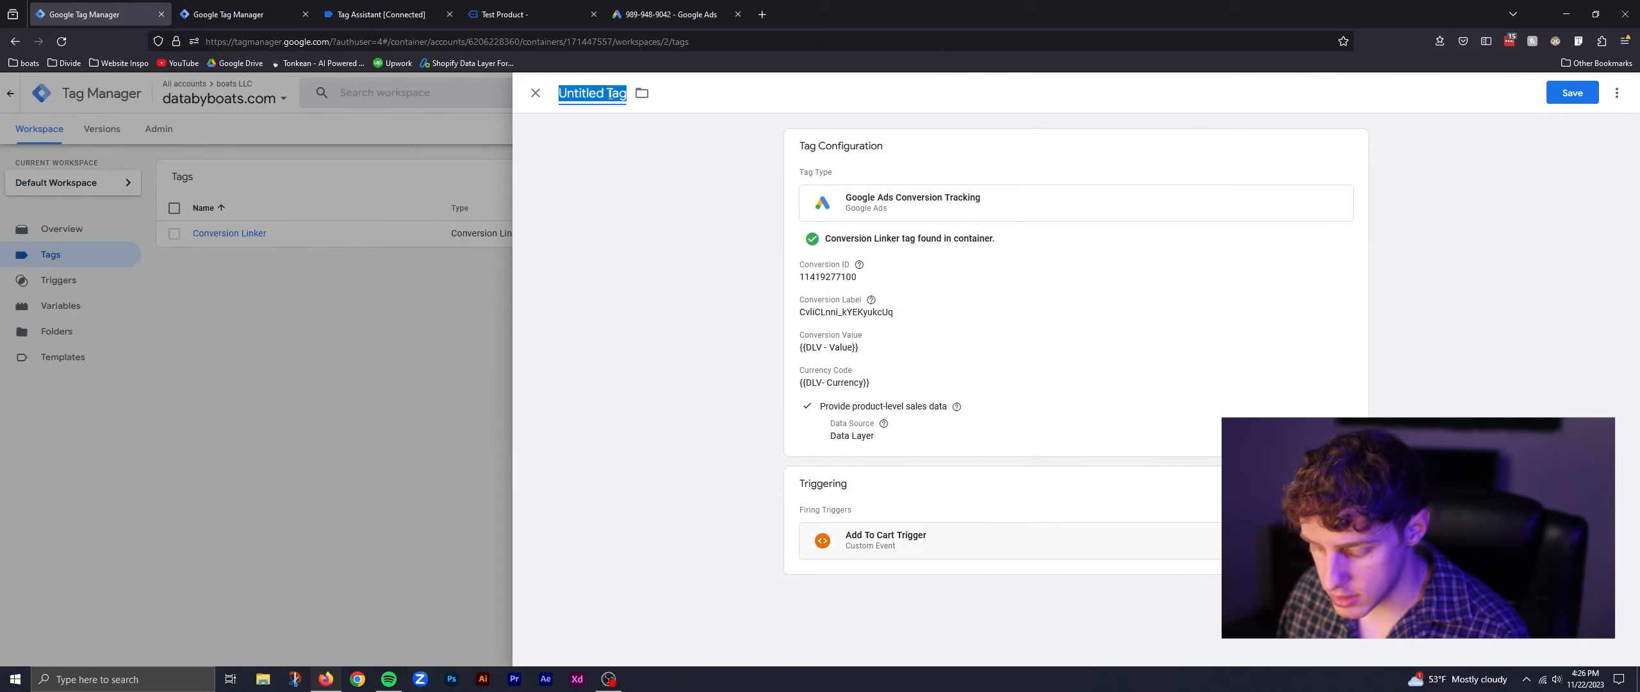
pyautogui.write('GAds')
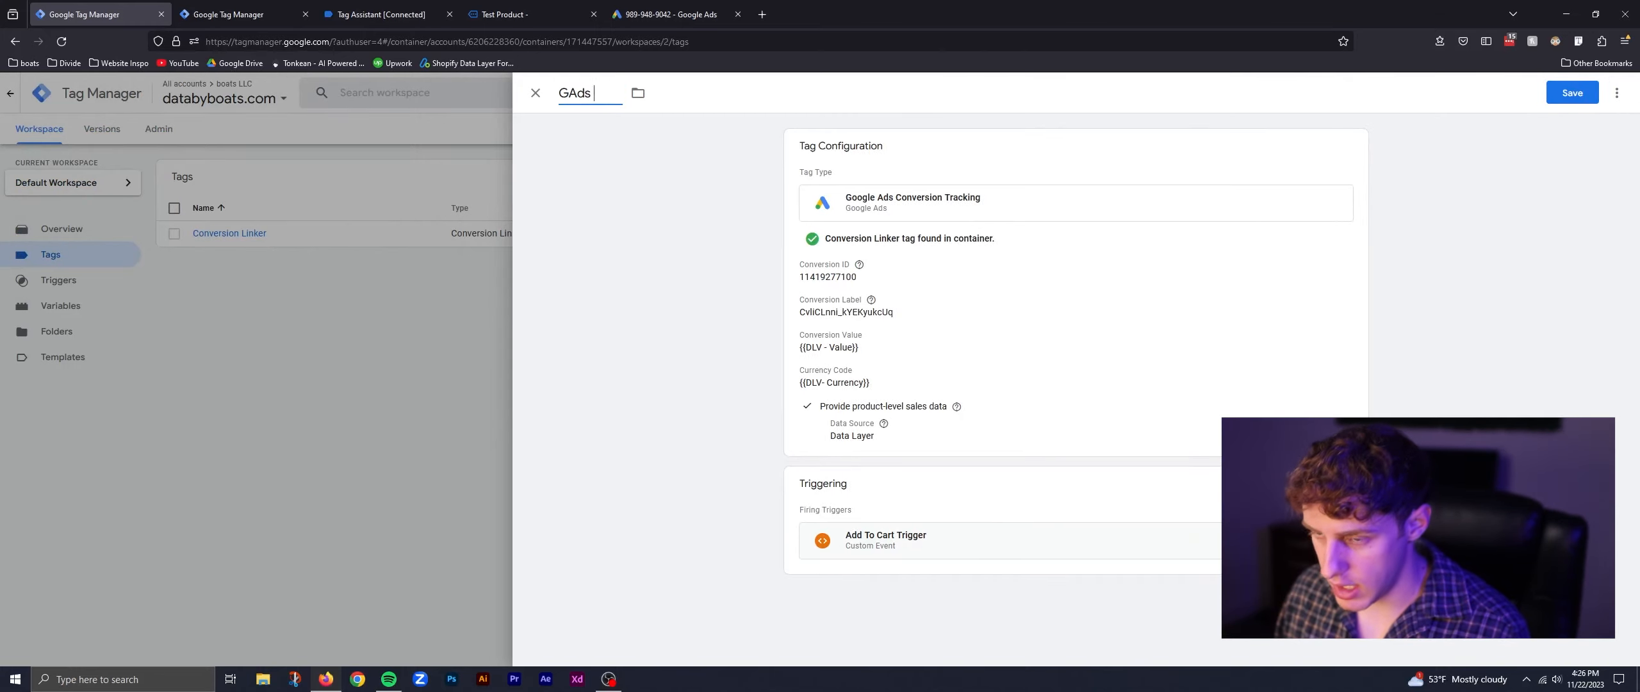
pyautogui.write(' - Add To Cart')
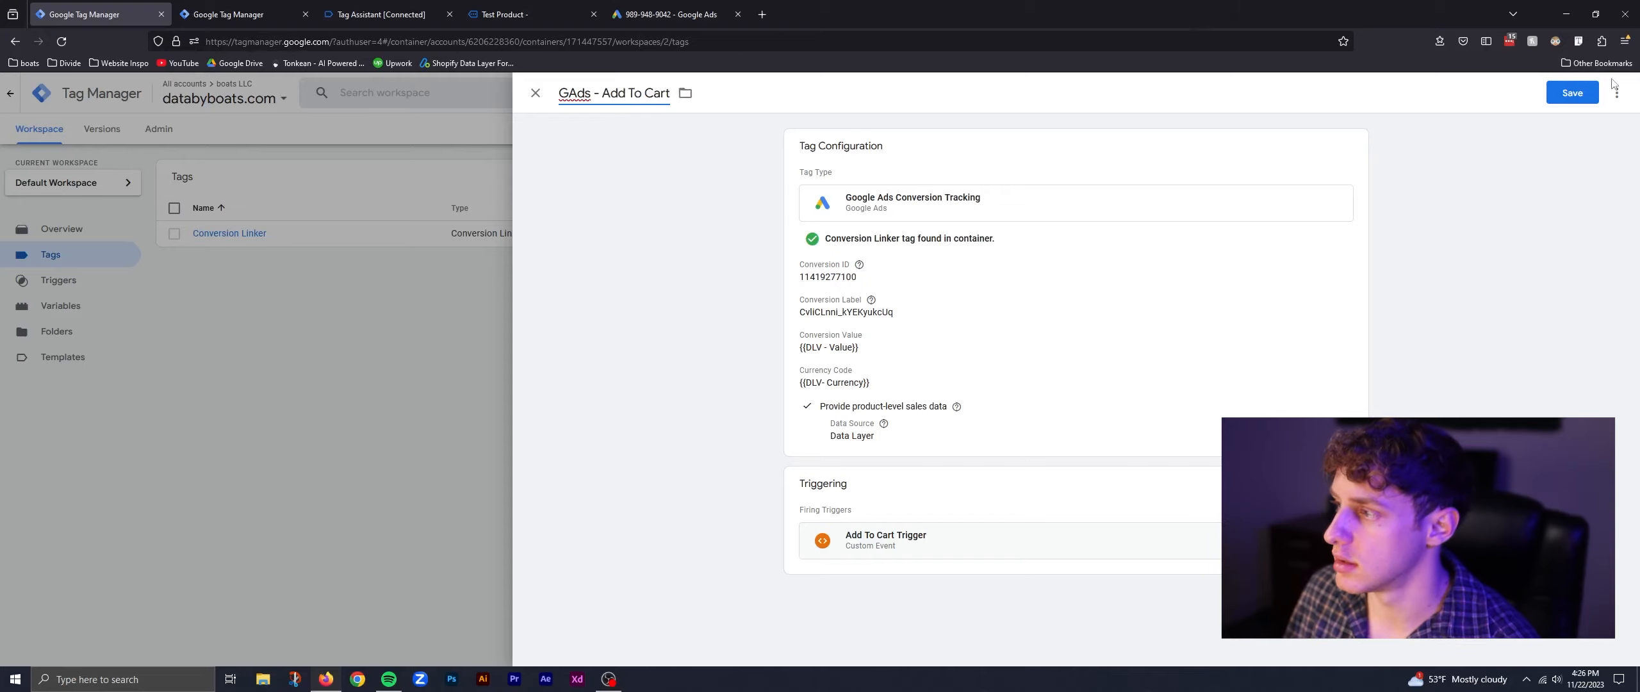
pyautogui.click(1572, 92)
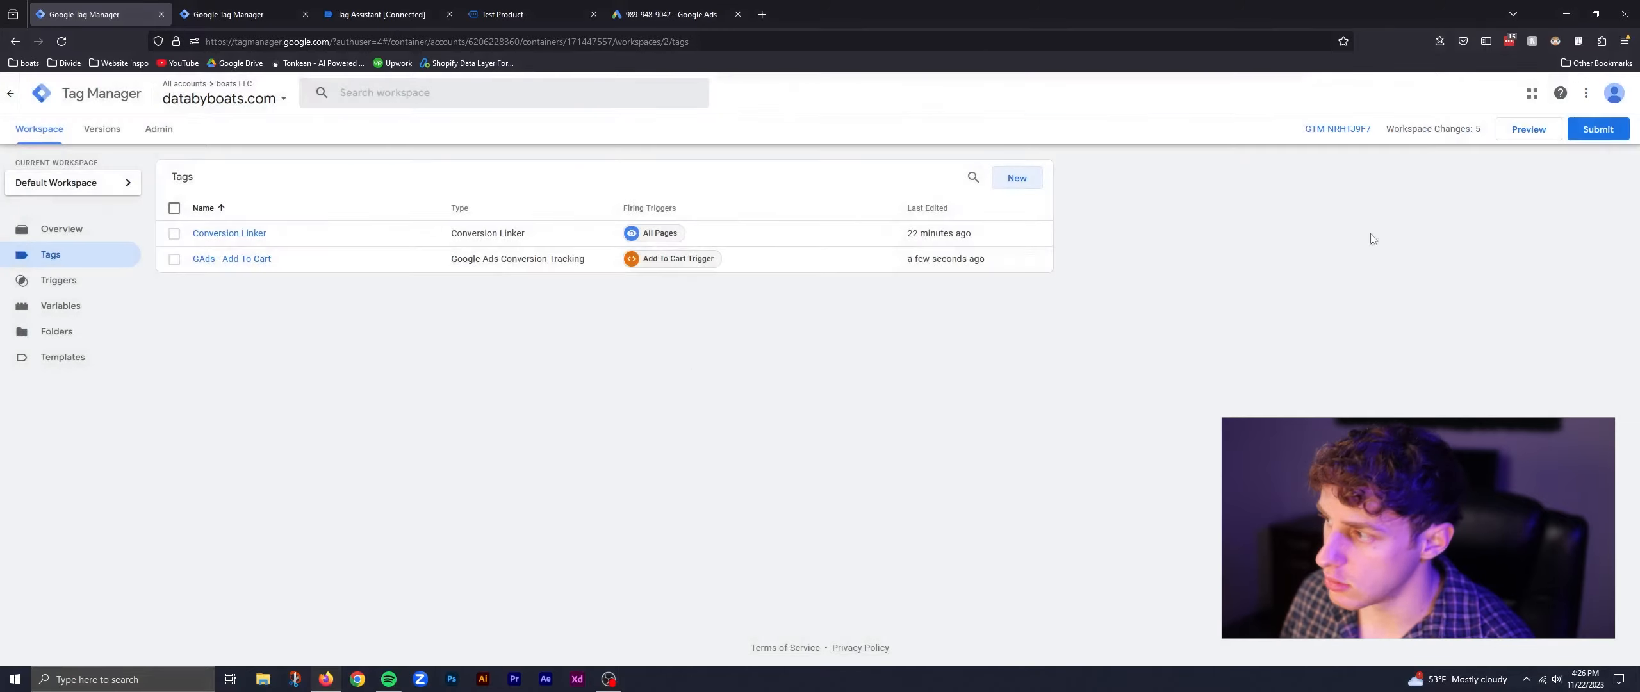
pyautogui.click(1528, 129)
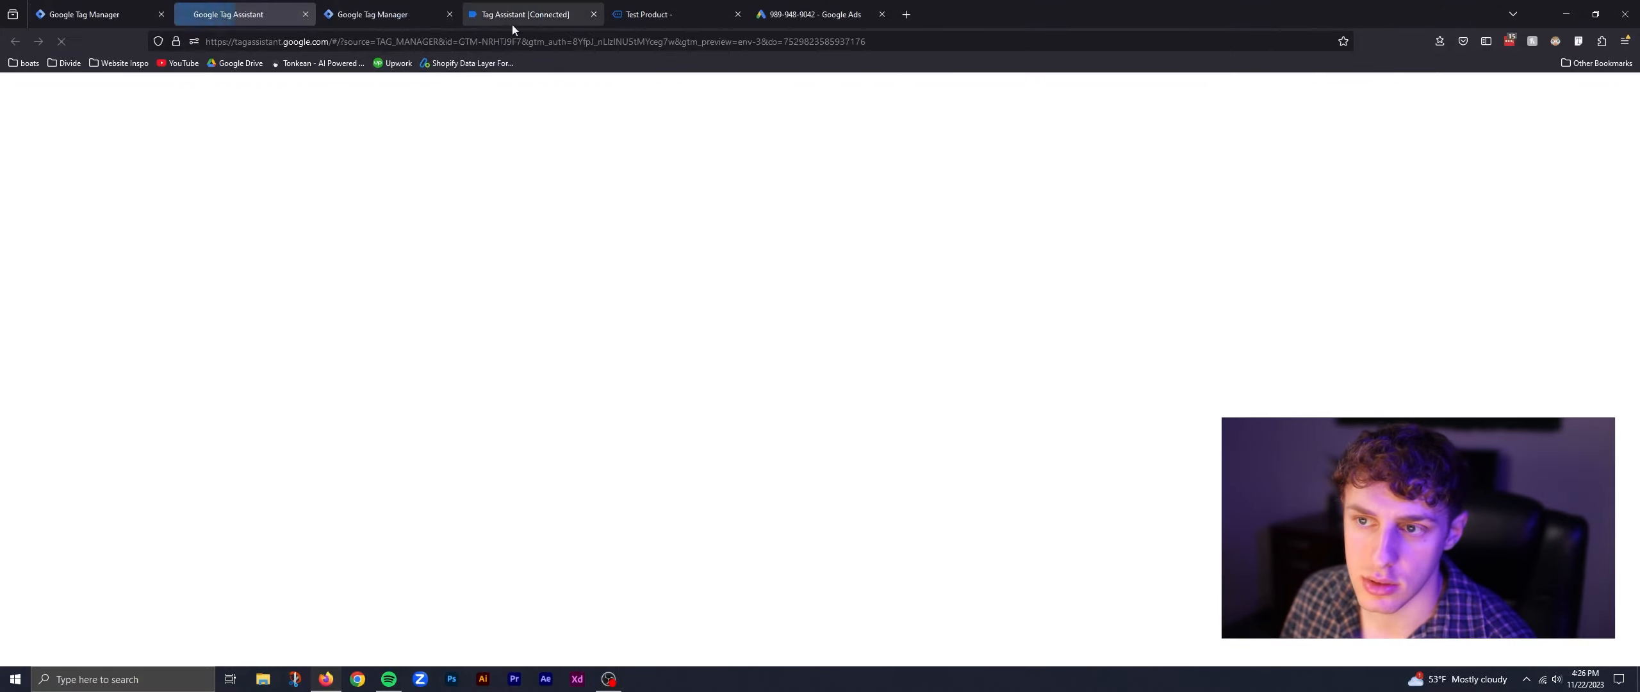
pyautogui.click(724, 386)
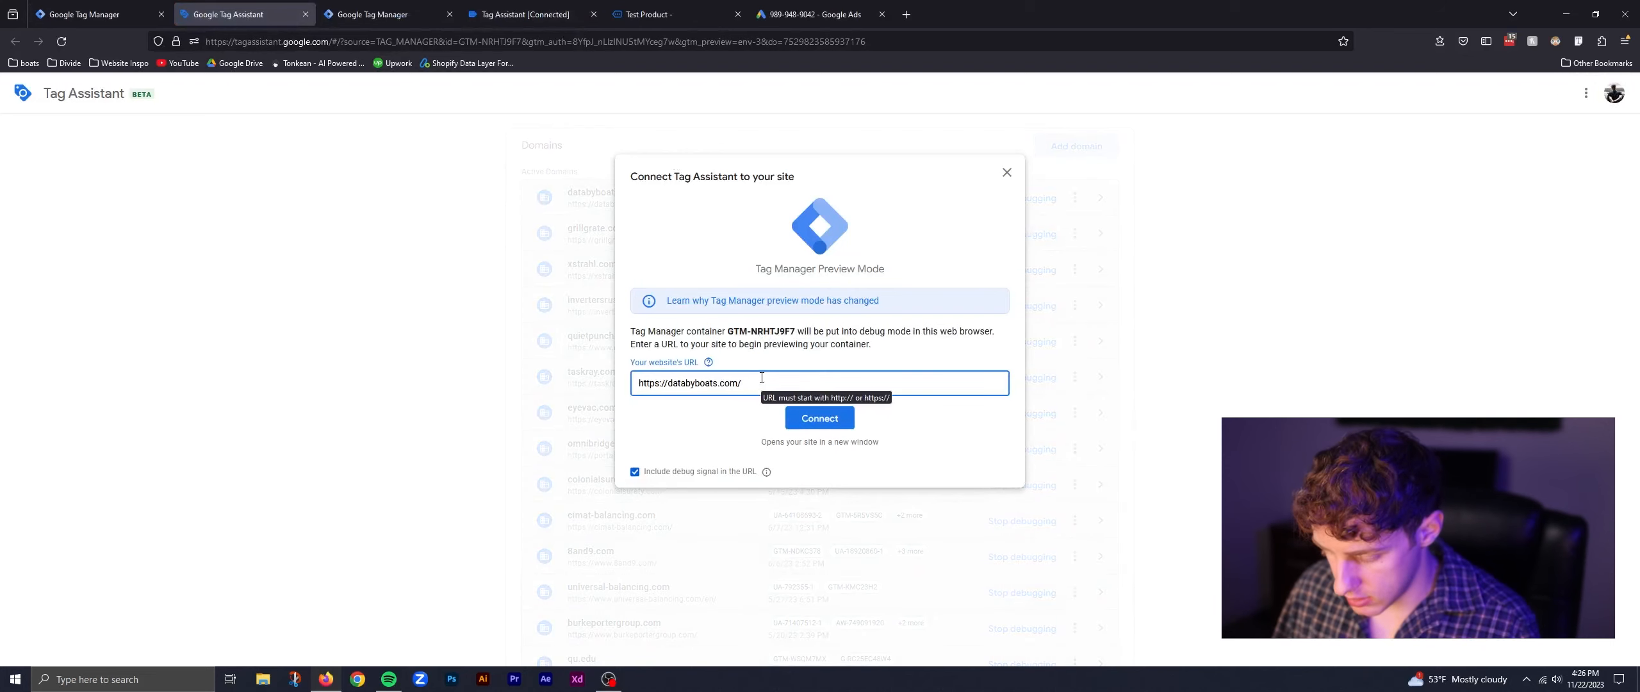
pyautogui.write('product')
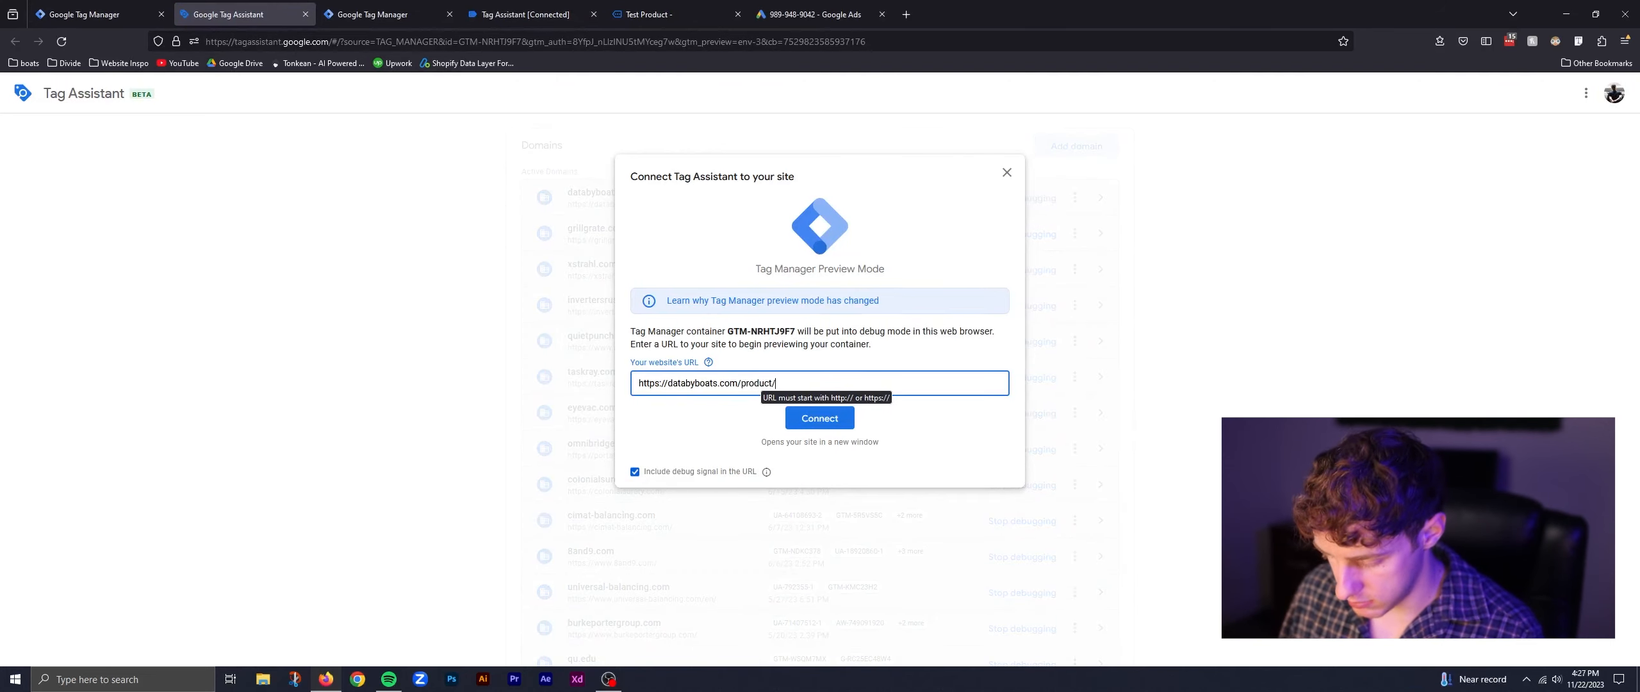
pyautogui.write('/test-product')
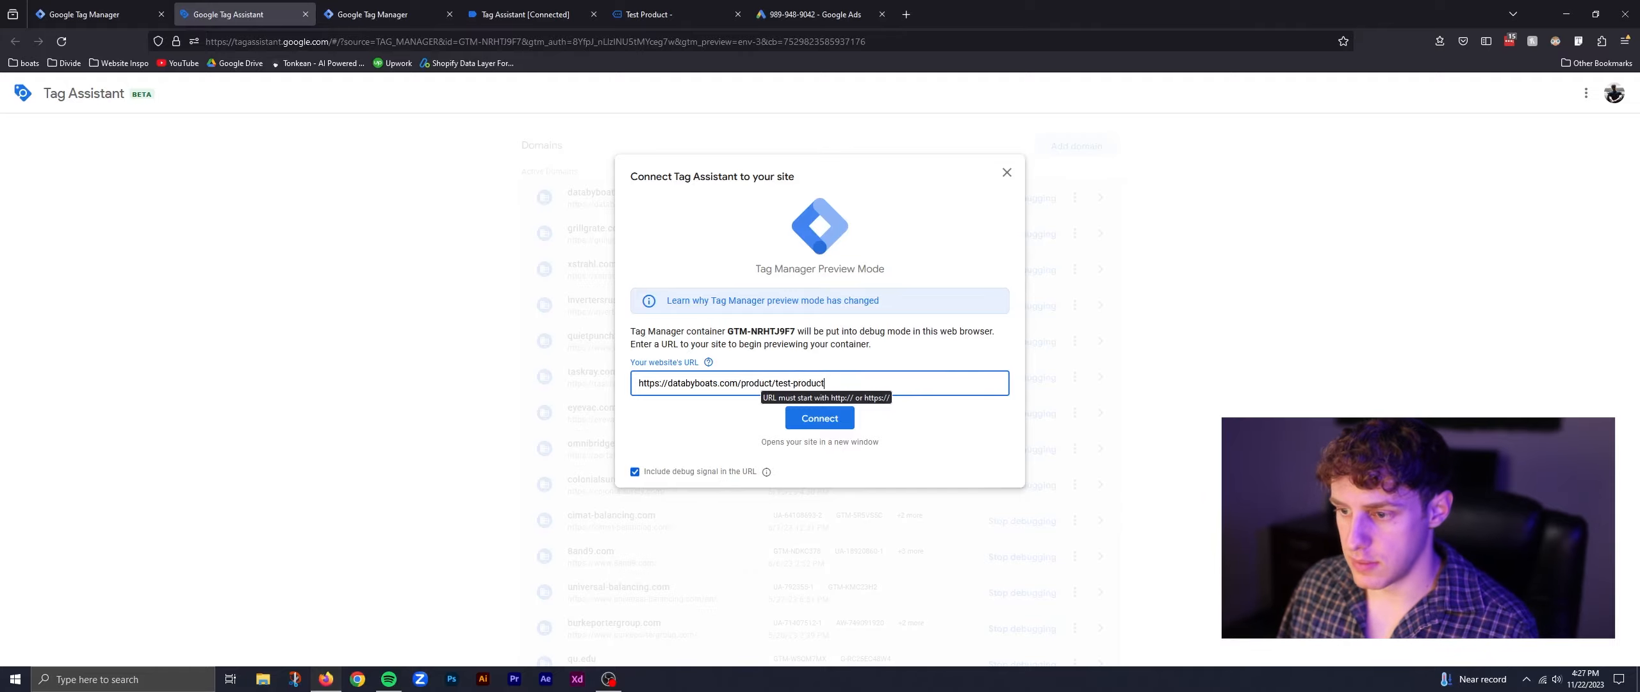
pyautogui.press('Return')
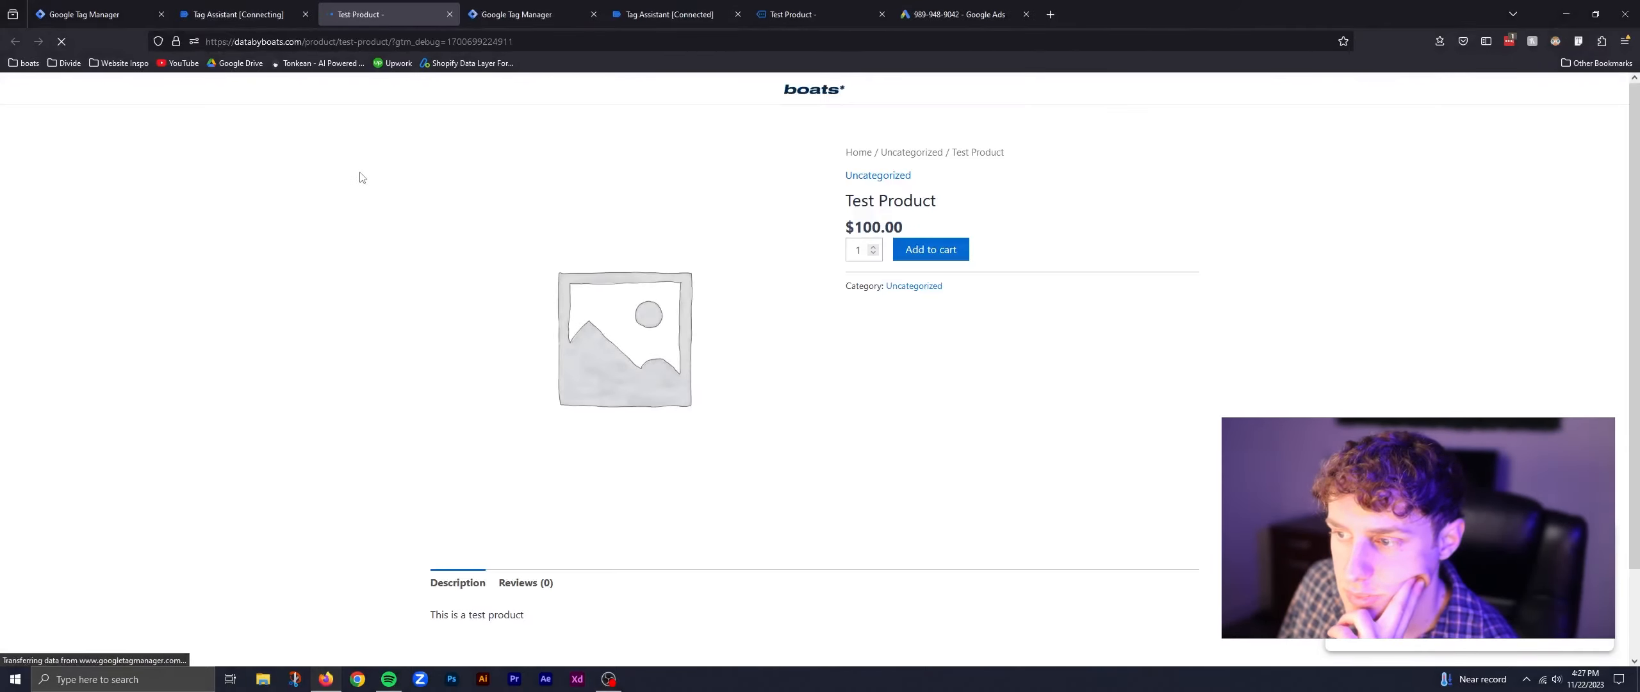
# Step: Add the test product to the cart and open the resulting add_to_cart event in Tag Assistant
pyautogui.click(960, 253)
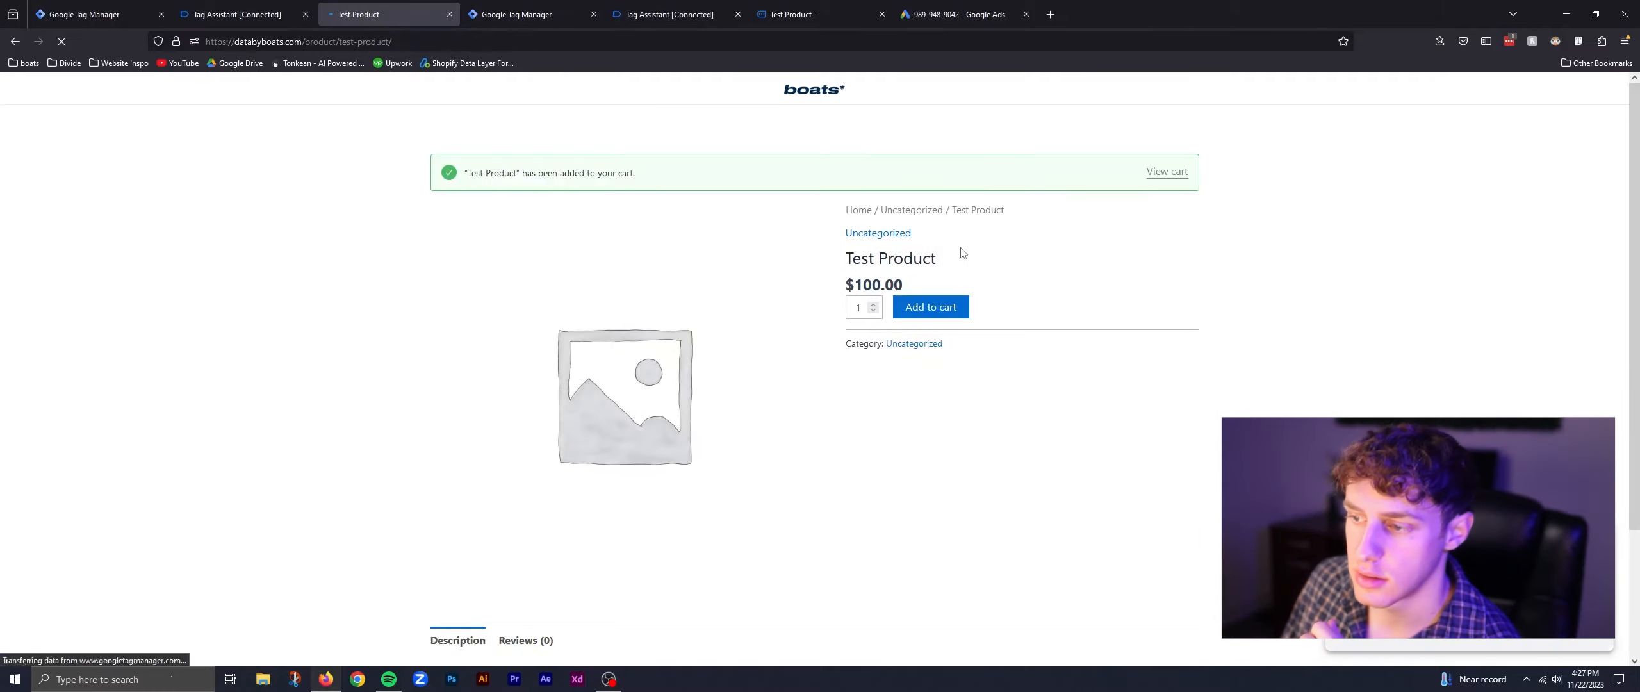
pyautogui.click(254, 9)
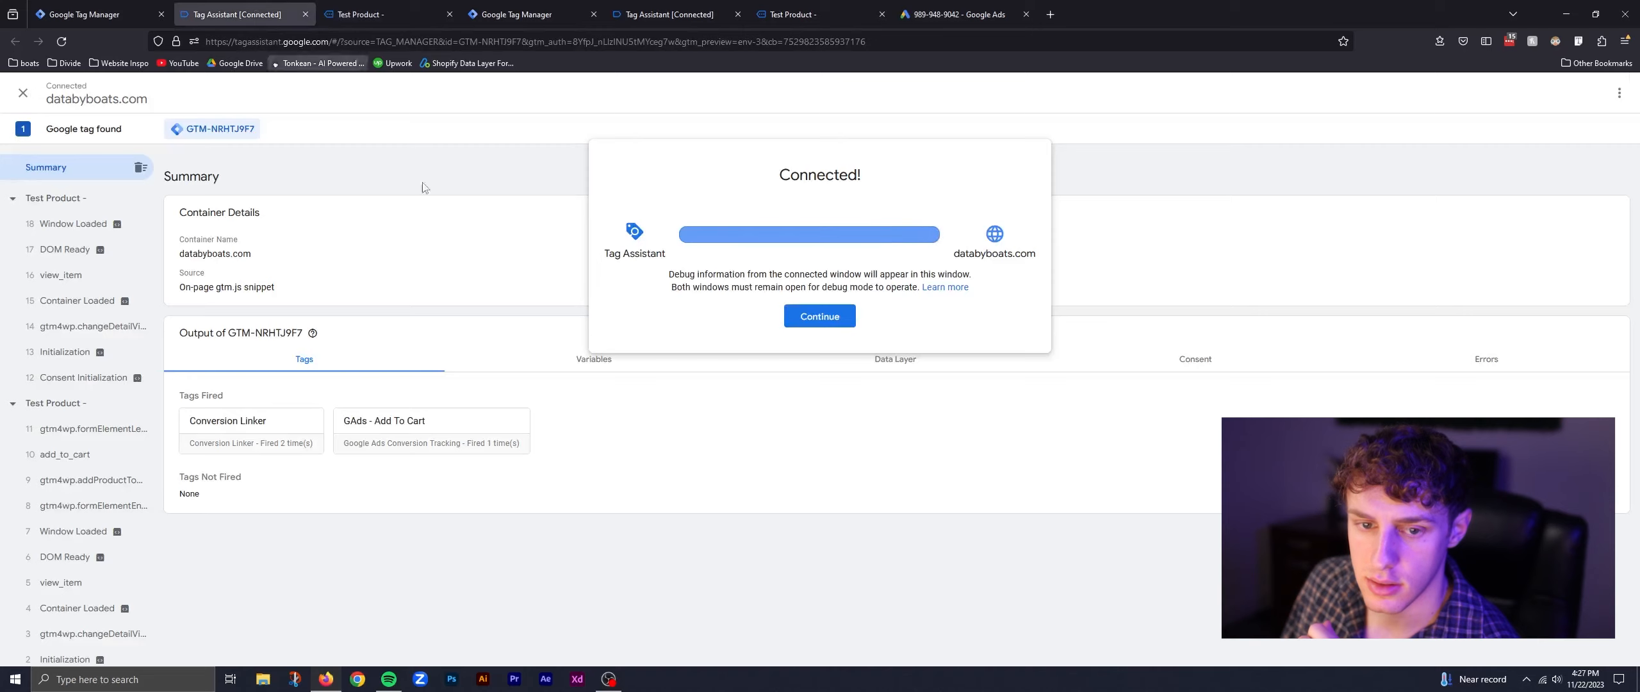
pyautogui.click(820, 316)
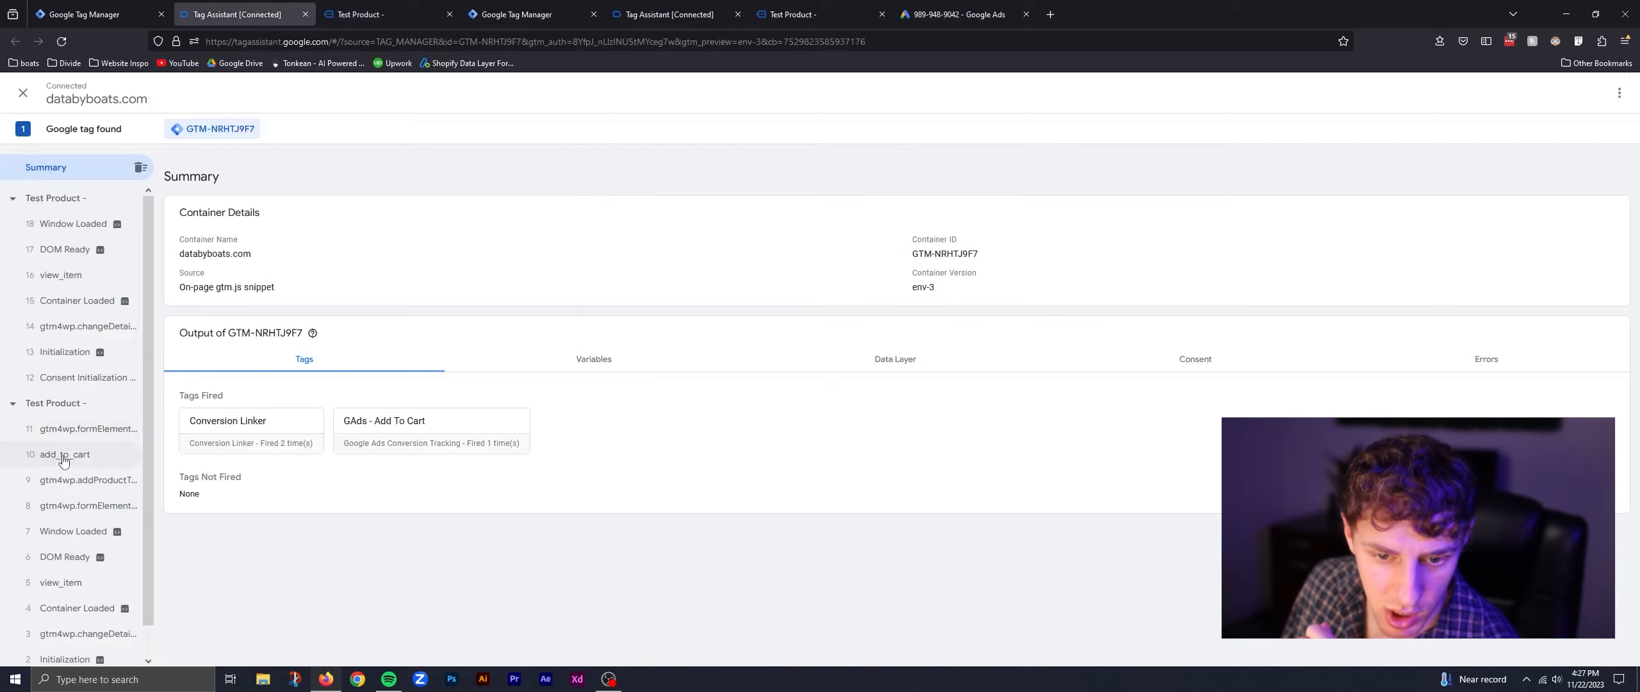
pyautogui.click(62, 456)
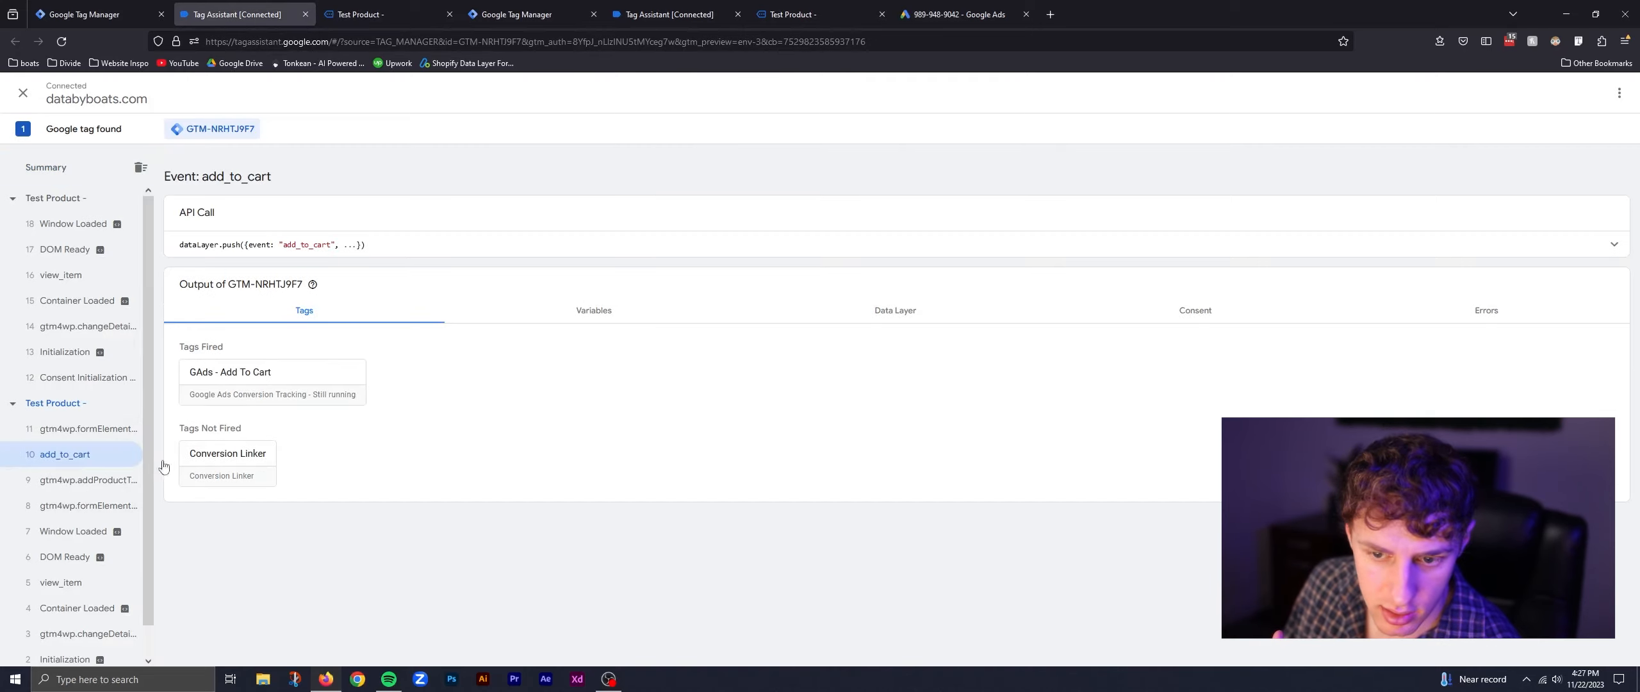
# Step: Examine all properties of the fired GAds - Add To Cart tag, comparing variable names and values for conversion value and currency code
pyautogui.click(332, 386)
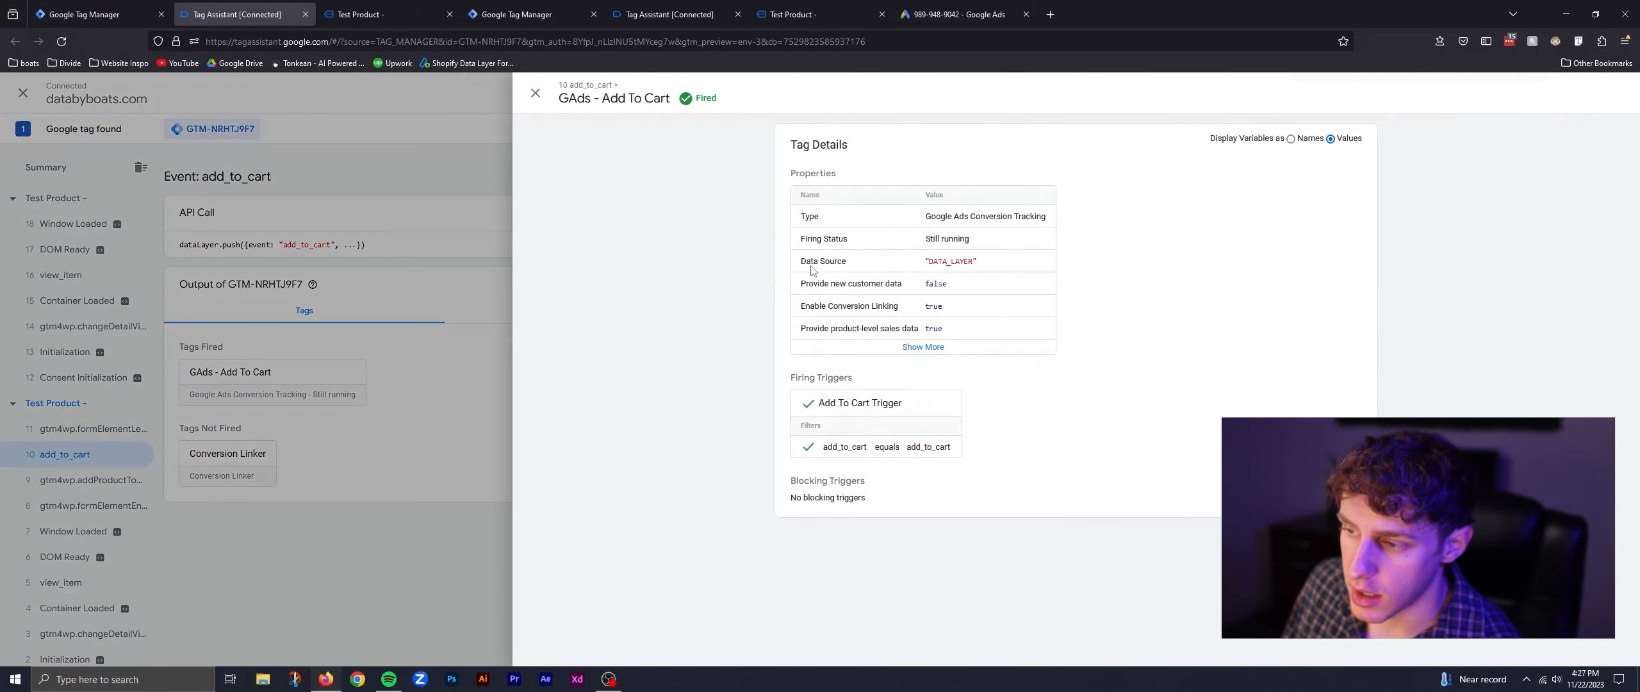
pyautogui.click(939, 348)
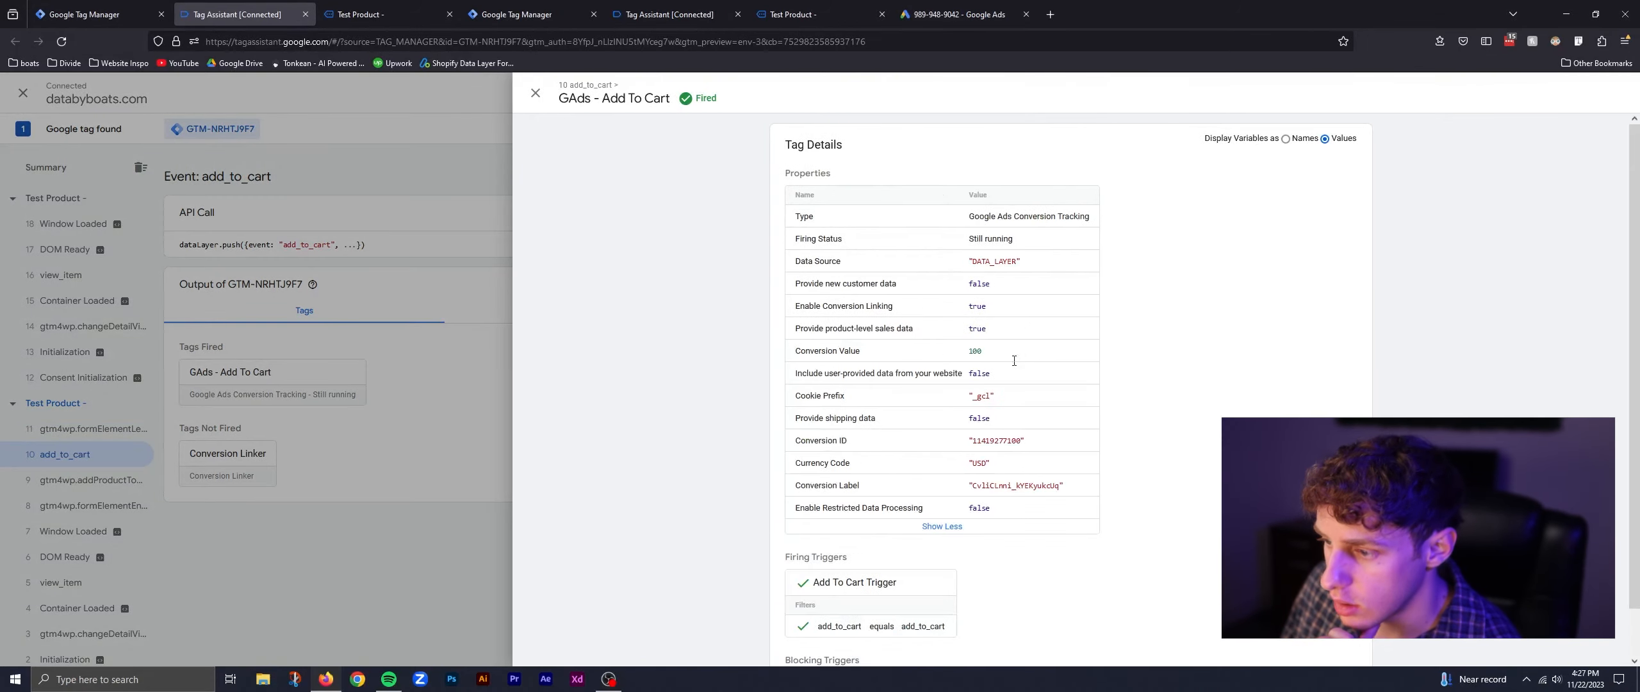
pyautogui.click(1287, 140)
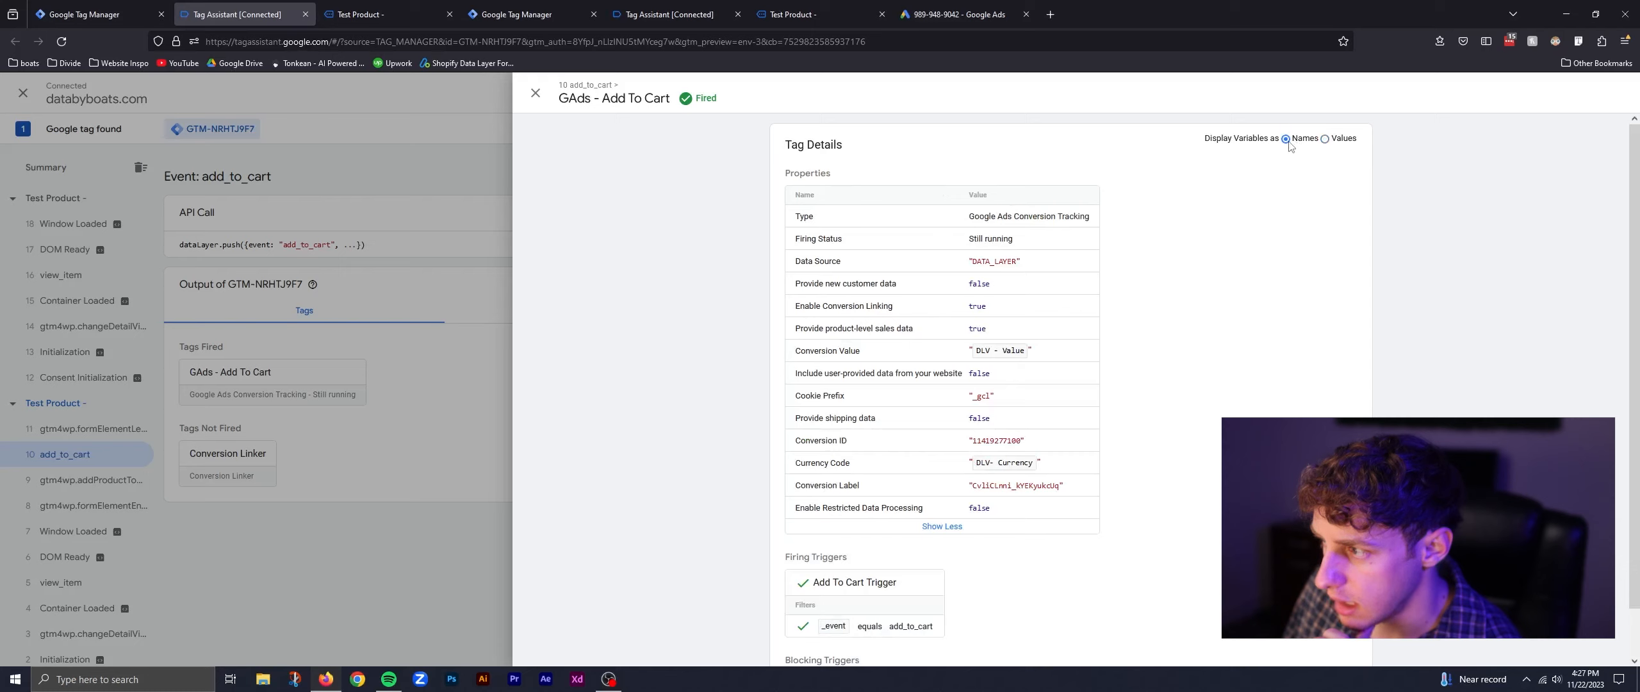
pyautogui.click(1324, 139)
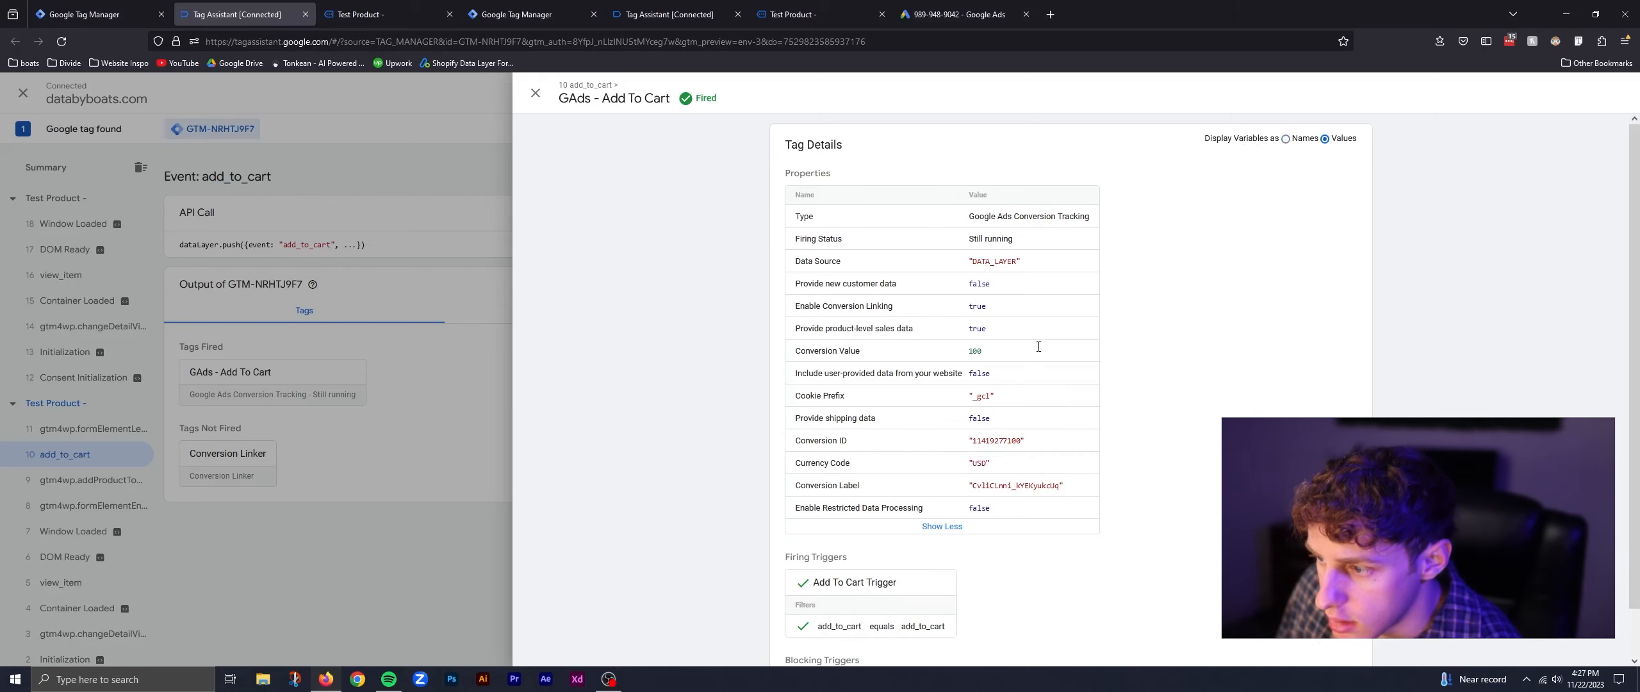
pyautogui.moveTo(980, 353); pyautogui.dragTo(959, 354)
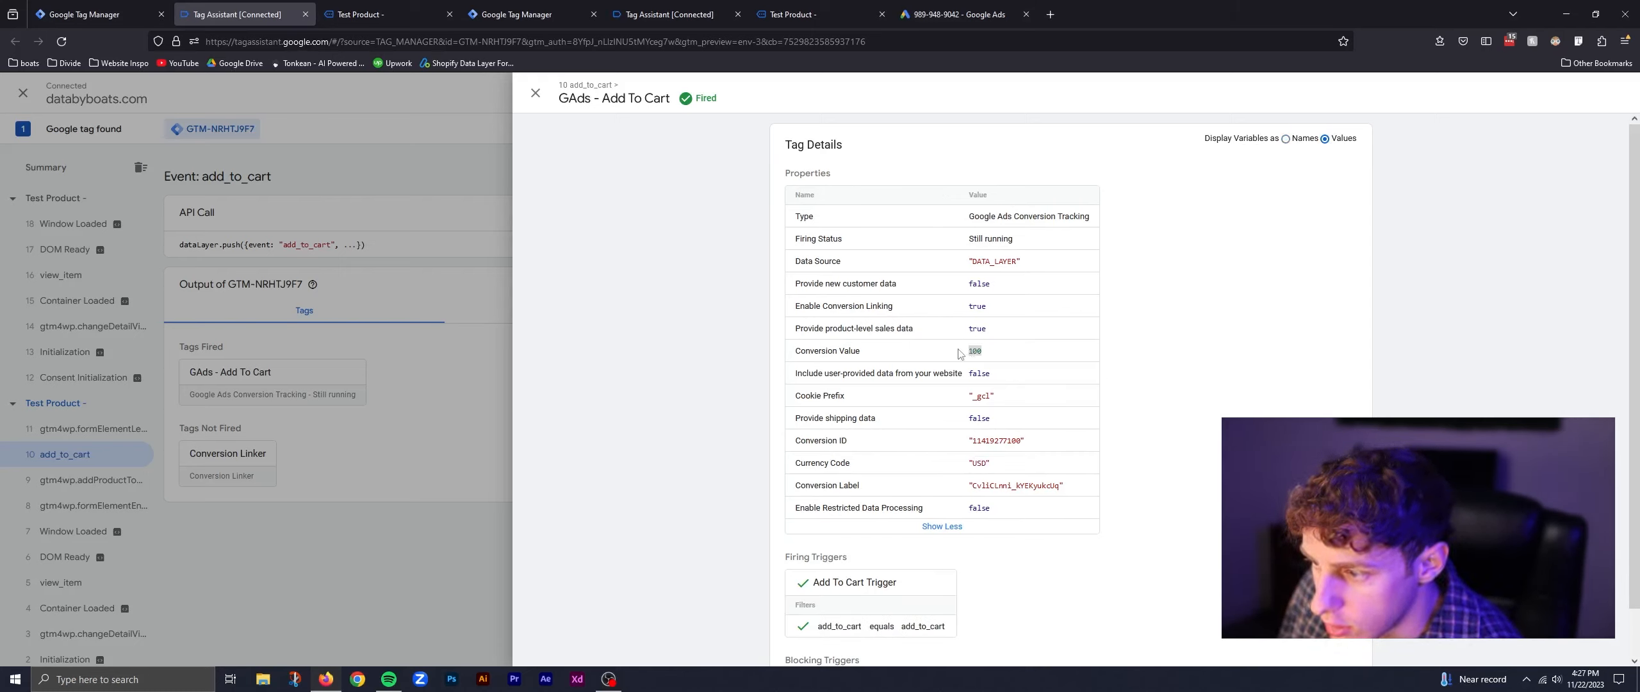
pyautogui.click(1005, 352)
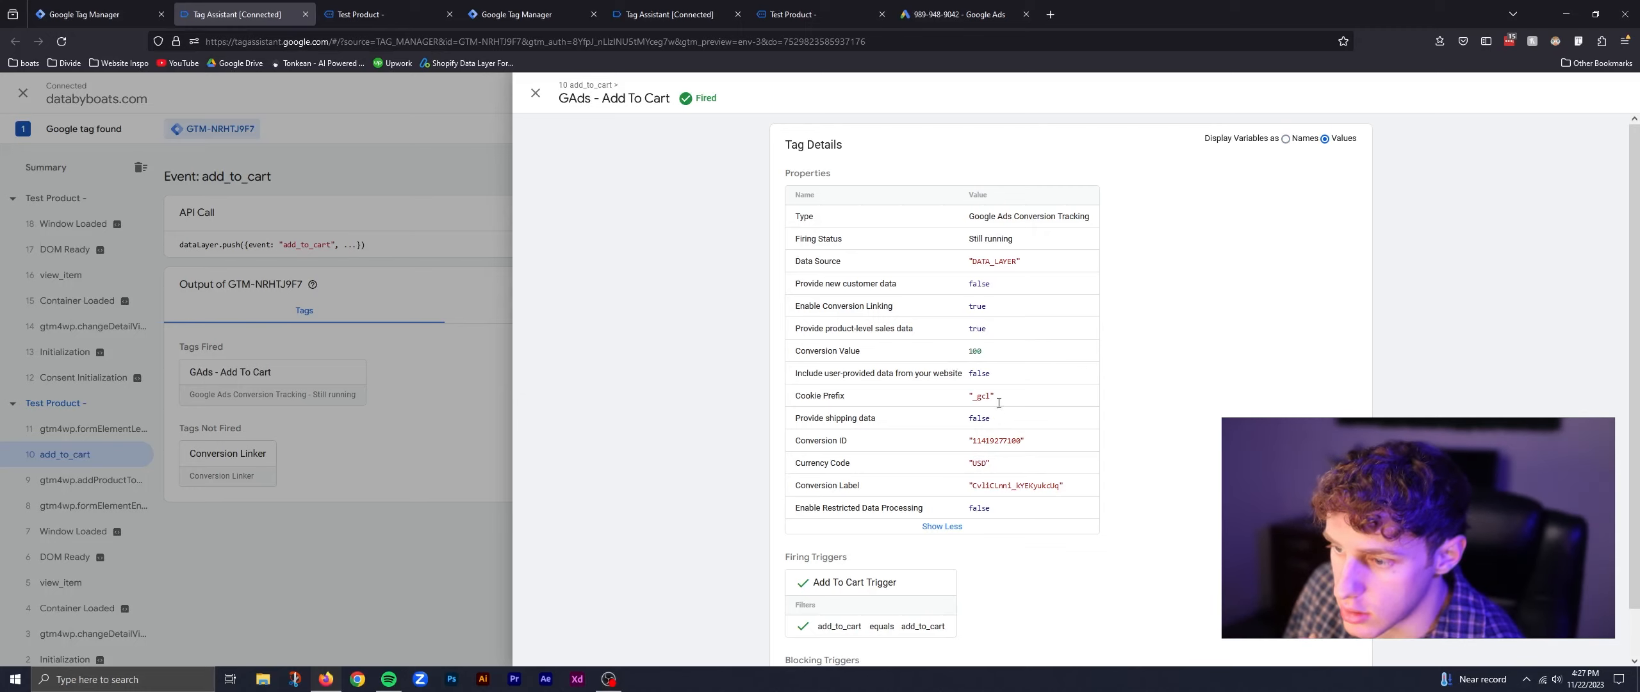
pyautogui.moveTo(1008, 459); pyautogui.dragTo(944, 466)
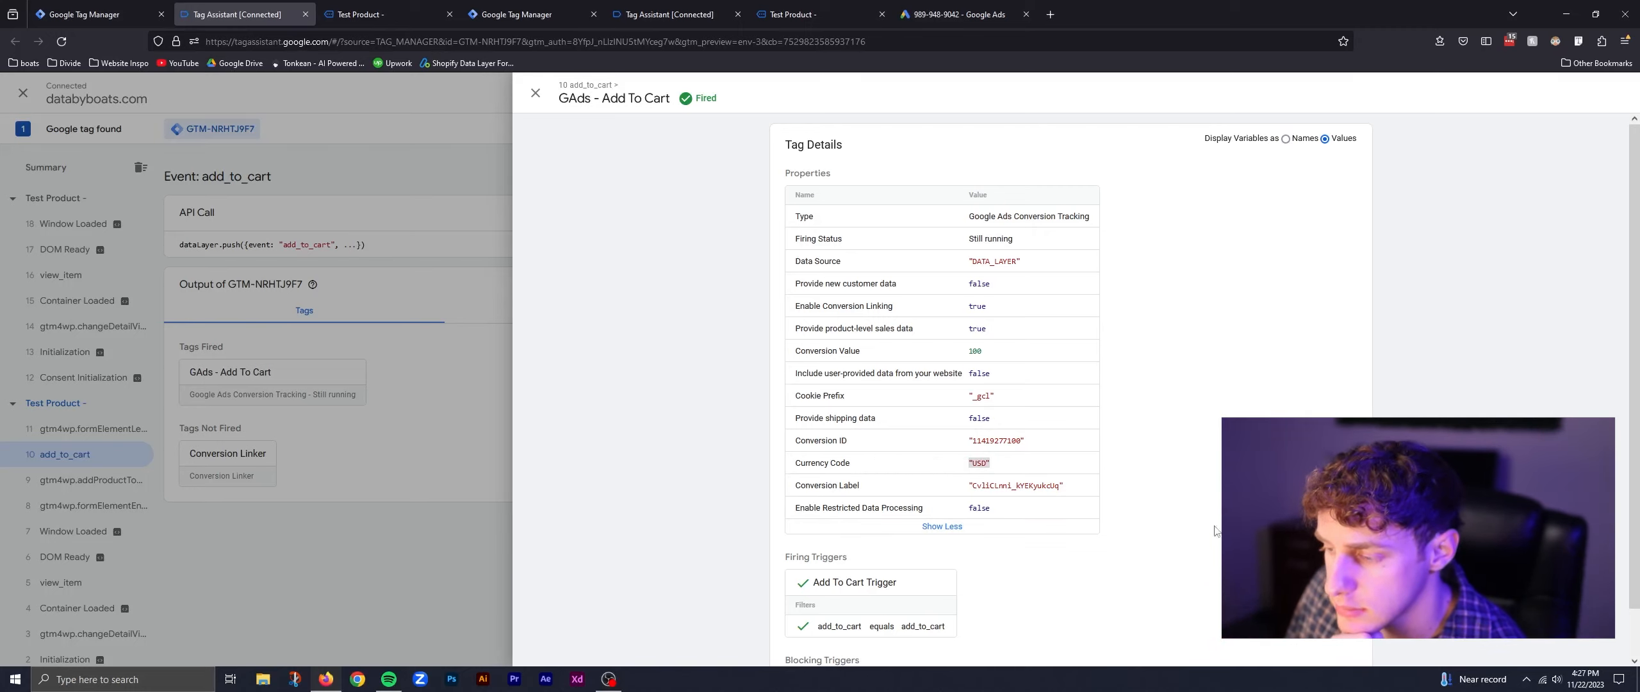
pyautogui.click(535, 93)
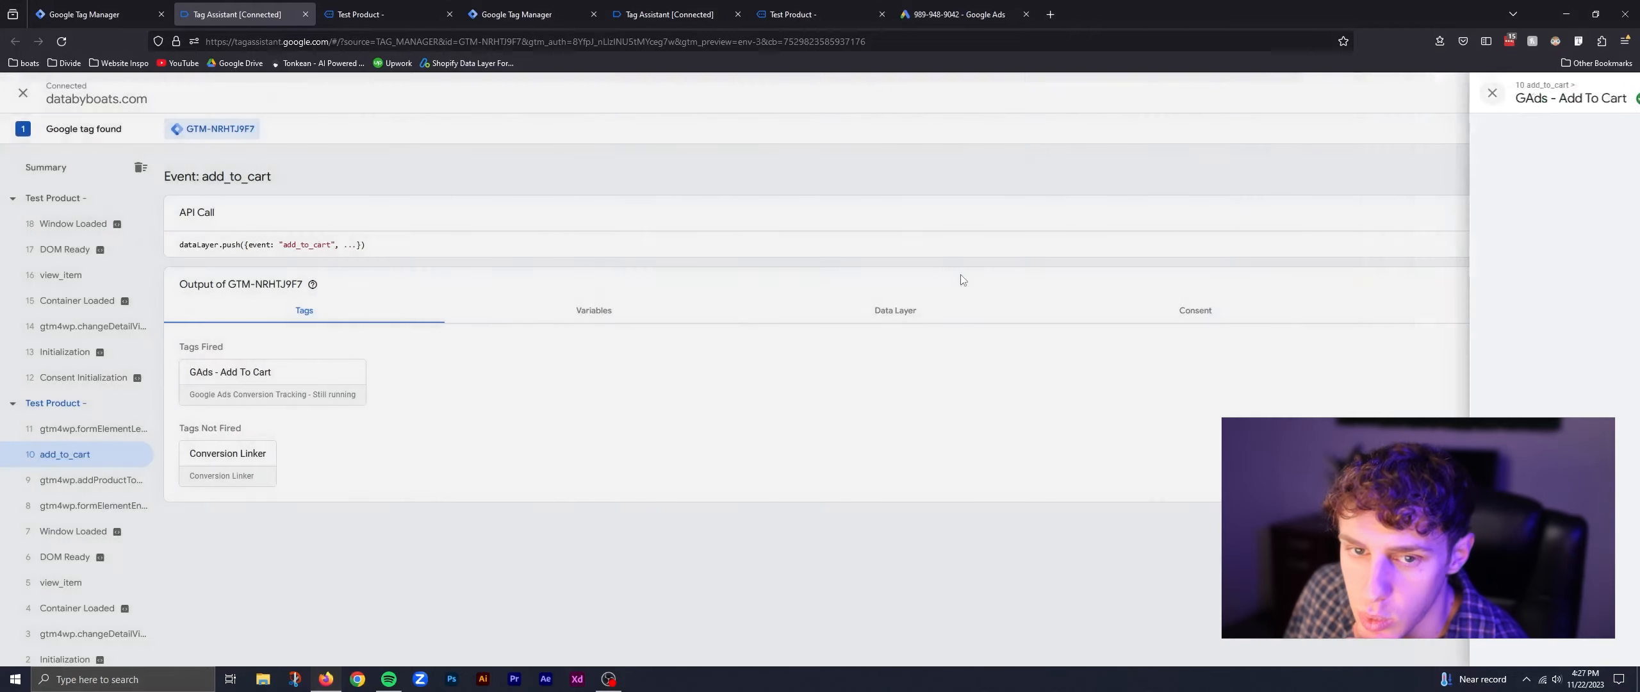